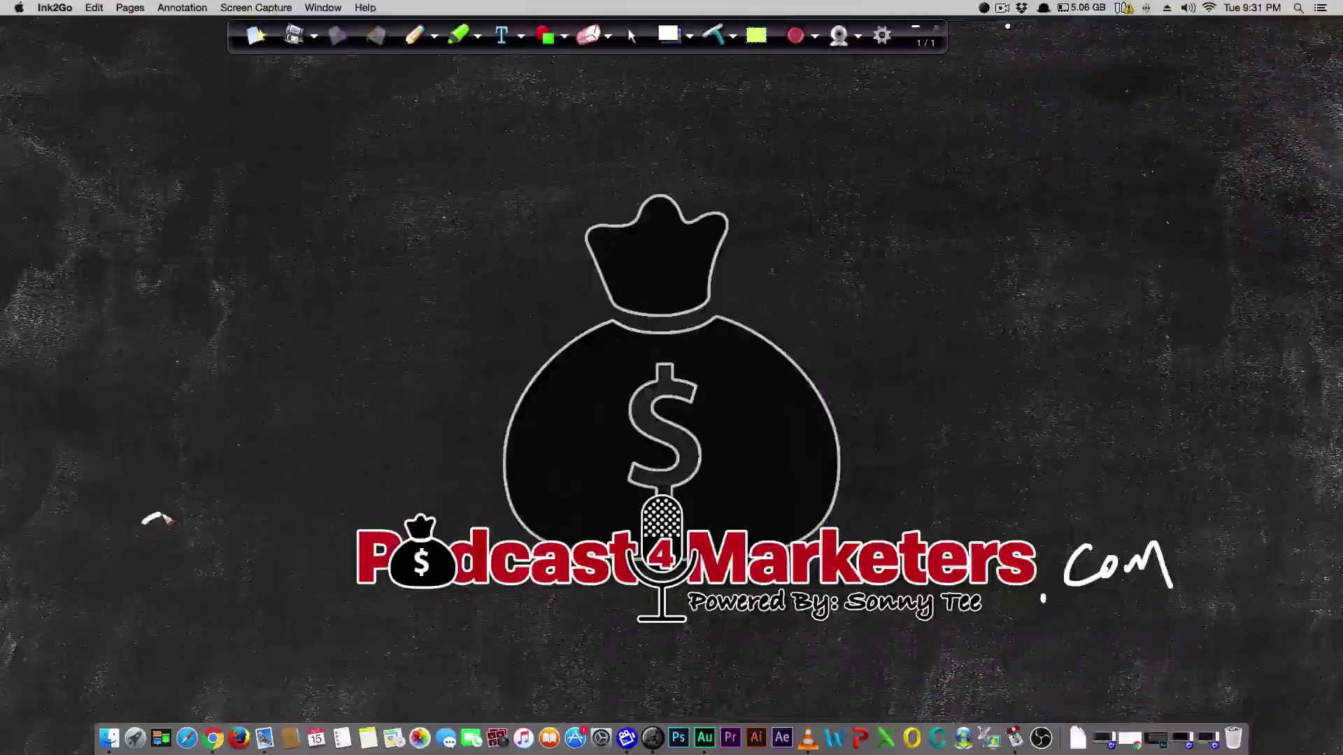
Hand-write a chalk word on the left of the chalkboard and underline it twice.
{"action": "left_click_drag", "start_coordinate": [167, 520], "coordinate": [181, 544]}
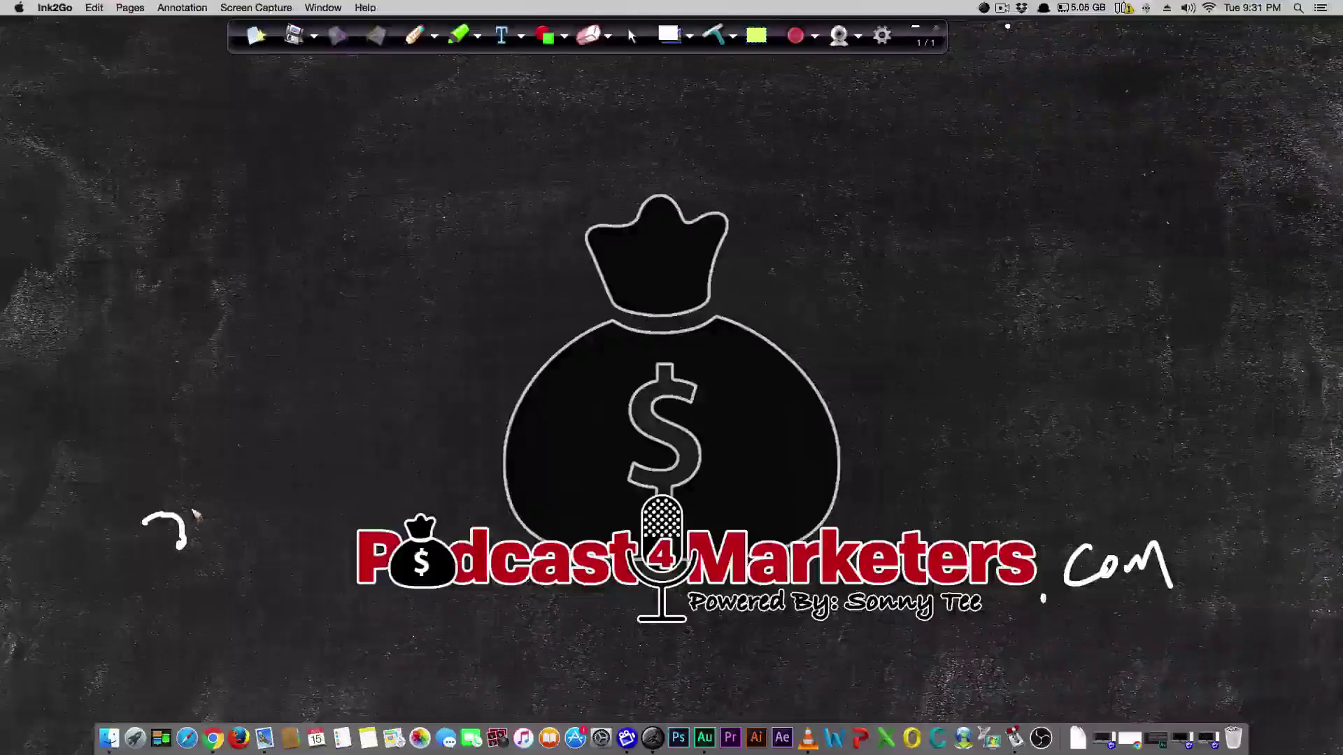
{"action": "mouse_move", "coordinate": [191, 497]}
{"action": "left_mouse_down"}
{"action": "mouse_move", "coordinate": [179, 547]}
{"action": "mouse_move", "coordinate": [200, 530]}
{"action": "left_mouse_up"}
{"action": "left_click_drag", "start_coordinate": [217, 511], "coordinate": [268, 484]}
{"action": "left_click_drag", "start_coordinate": [196, 588], "coordinate": [336, 479]}
{"action": "left_click_drag", "start_coordinate": [218, 613], "coordinate": [398, 490]}
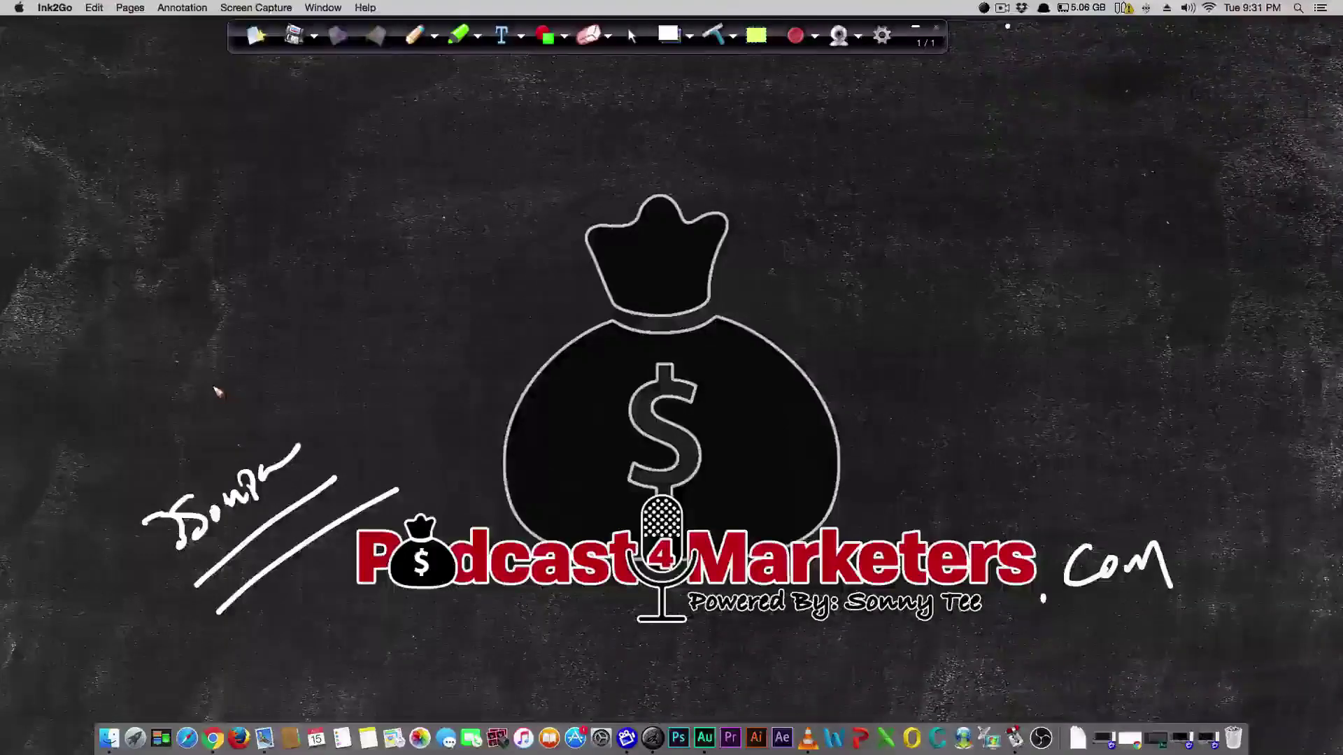
Write 'Like' at the top left, add an underlined word below, and circle it.
{"action": "mouse_move", "coordinate": [30, 123]}
{"action": "left_mouse_down"}
{"action": "mouse_move", "coordinate": [81, 142]}
{"action": "mouse_move", "coordinate": [120, 105]}
{"action": "mouse_move", "coordinate": [123, 130]}
{"action": "left_mouse_up"}
{"action": "left_click_drag", "start_coordinate": [105, 203], "coordinate": [217, 130]}
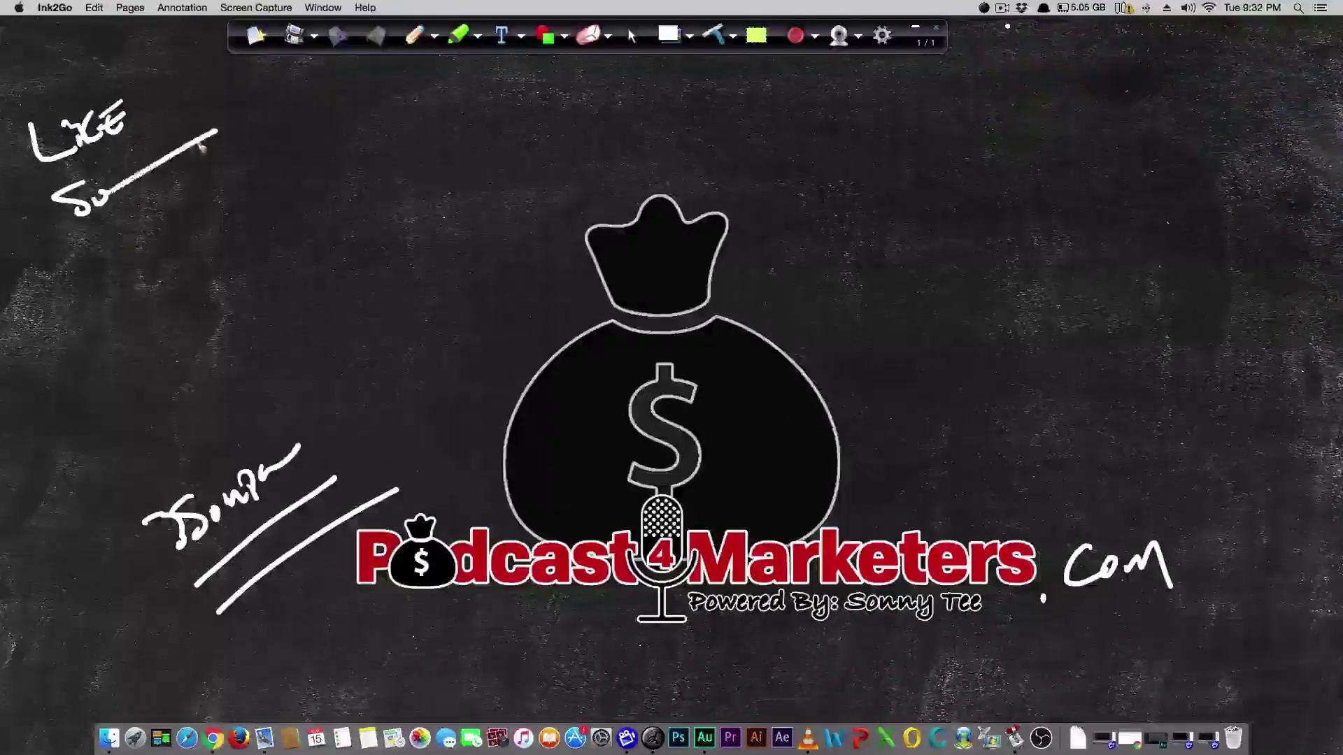
{"action": "left_click_drag", "start_coordinate": [6, 126], "coordinate": [104, 239]}
{"action": "left_click_drag", "start_coordinate": [98, 67], "coordinate": [234, 150]}
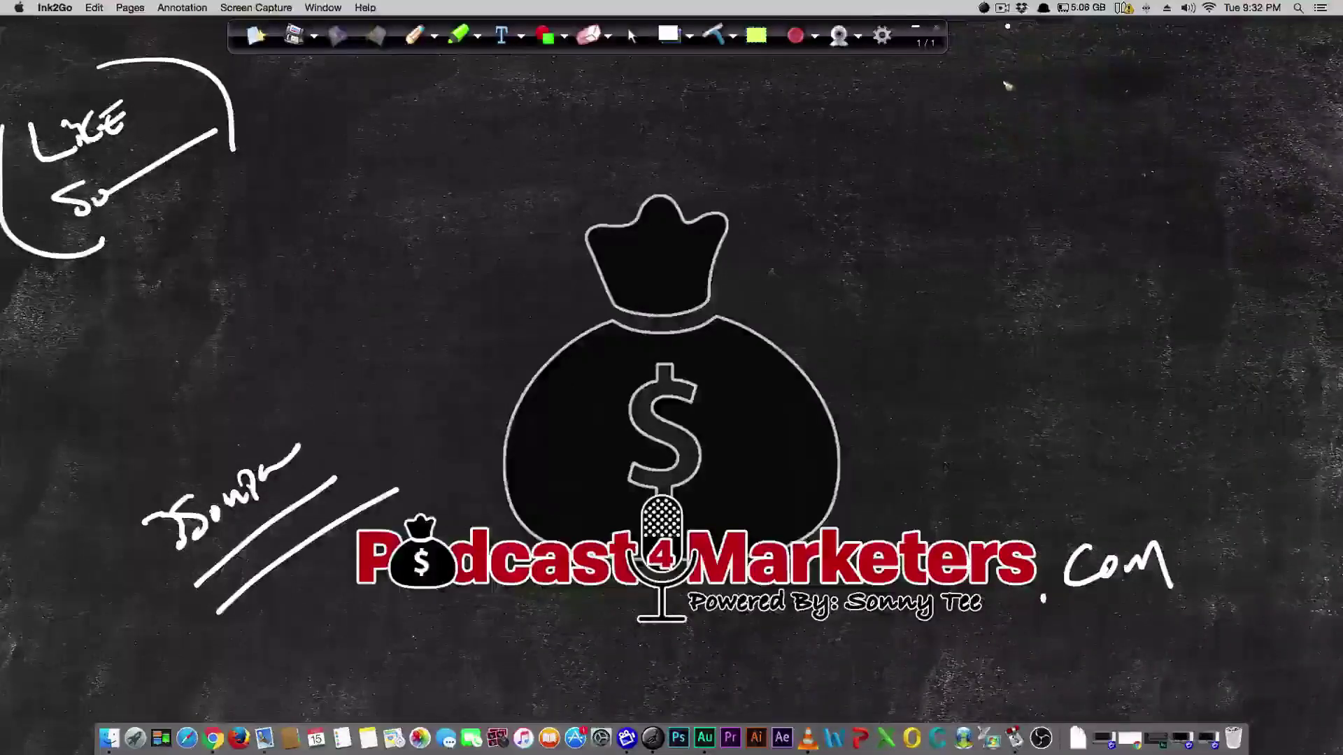
Hand-write 'Comment' at the top right of the chalkboard.
{"action": "left_click_drag", "start_coordinate": [1027, 63], "coordinate": [1018, 100]}
{"action": "mouse_move", "coordinate": [1054, 72]}
{"action": "left_mouse_down"}
{"action": "mouse_move", "coordinate": [1145, 70]}
{"action": "mouse_move", "coordinate": [1193, 31]}
{"action": "left_mouse_up"}
{"action": "mouse_move", "coordinate": [1085, 117]}
{"action": "left_mouse_down"}
{"action": "mouse_move", "coordinate": [1087, 136]}
{"action": "mouse_move", "coordinate": [1181, 99]}
{"action": "mouse_move", "coordinate": [1050, 197]}
{"action": "mouse_move", "coordinate": [925, 104]}
{"action": "mouse_move", "coordinate": [1254, 130]}
{"action": "left_mouse_up"}
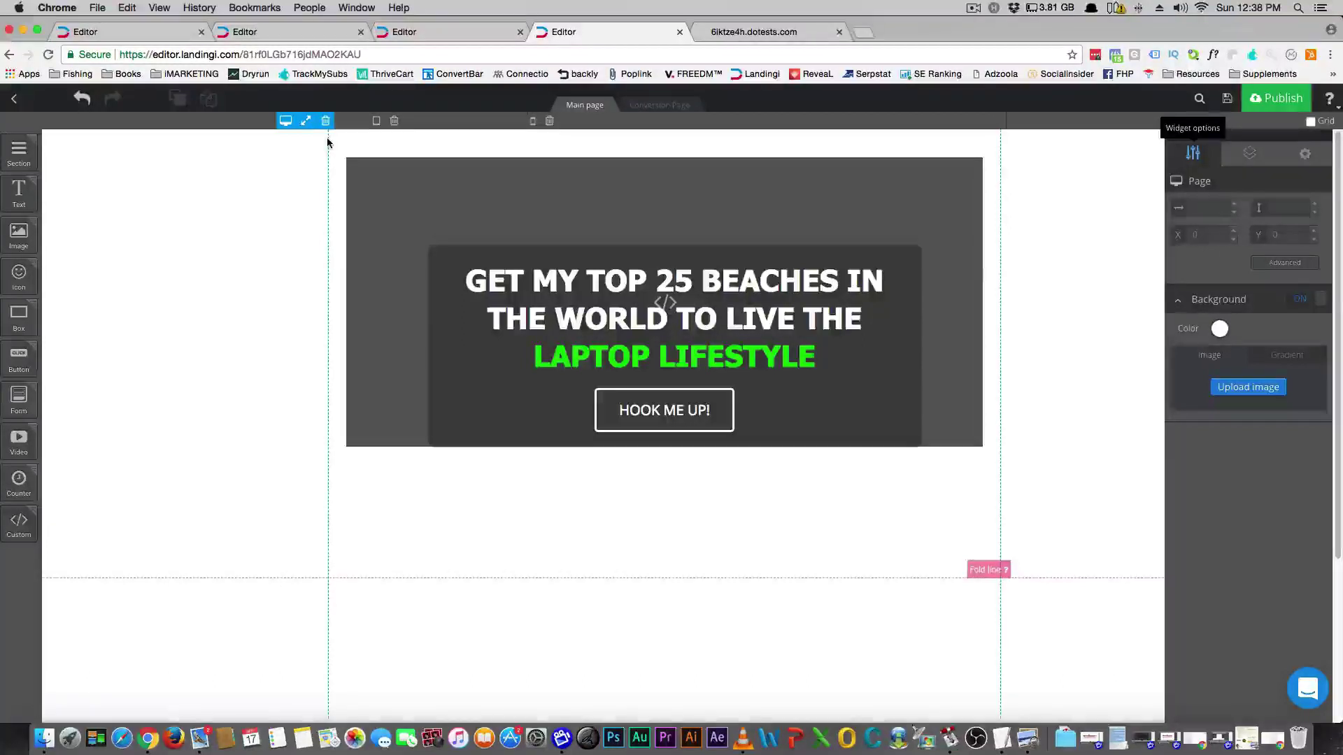
Switch to the first Editor tab, showing the popup with the 50% Complete progress bar.
{"action": "left_click", "coordinate": [123, 37]}
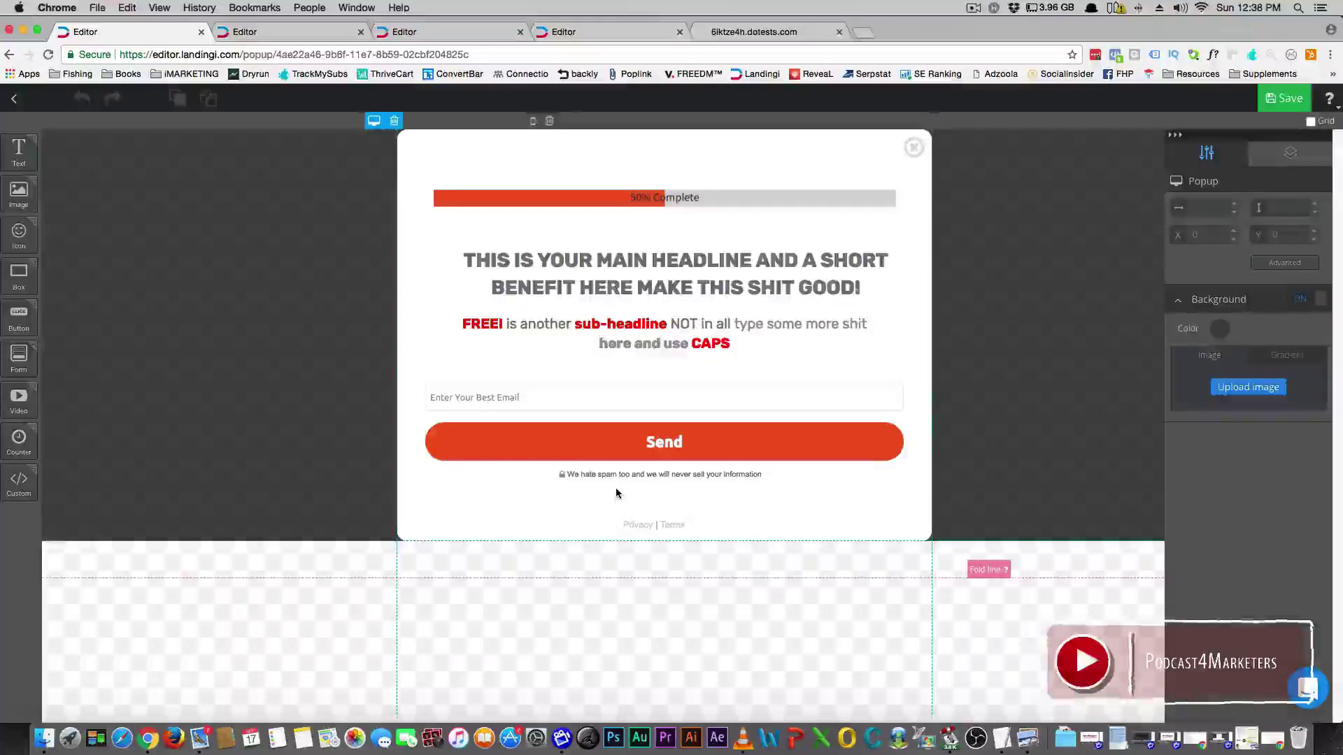
Nudge the 'We hate spam too' notice and lock icon slightly upward, then deselect.
{"action": "left_click", "coordinate": [562, 474]}
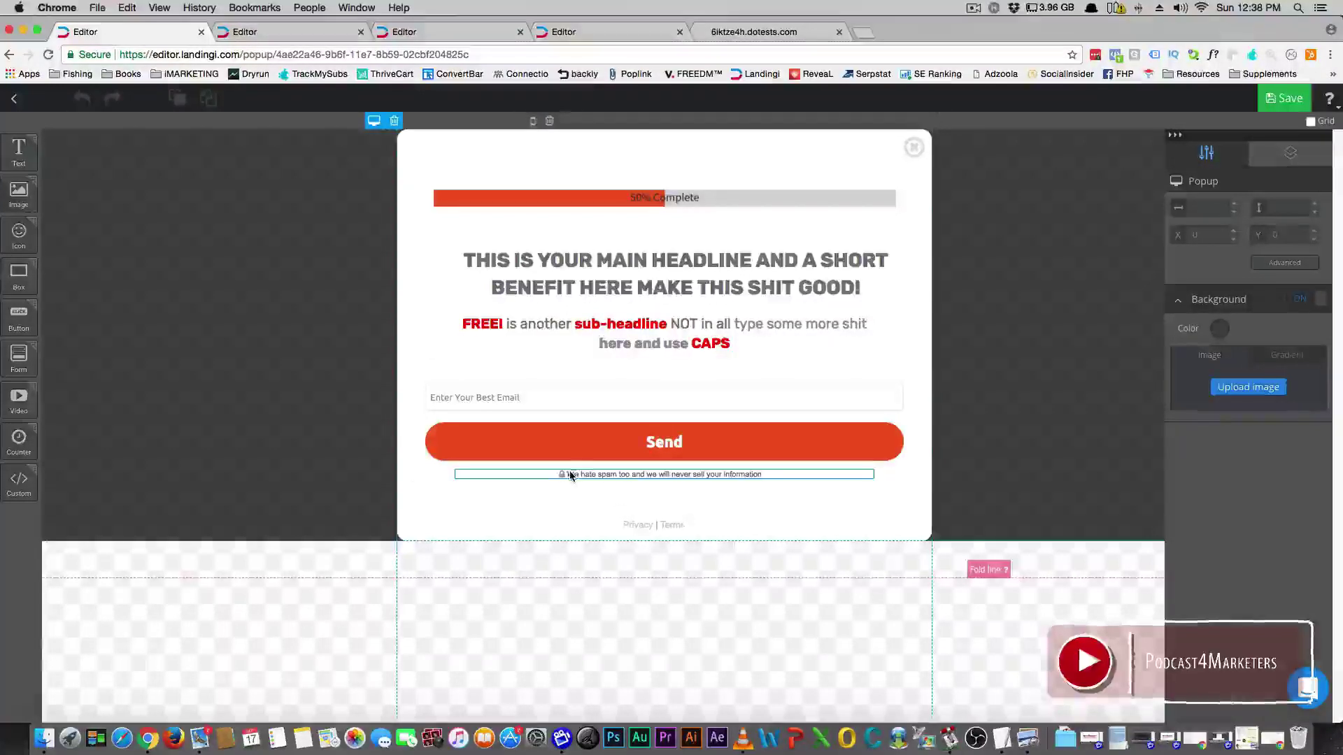
{"action": "left_click", "coordinate": [570, 483]}
{"action": "left_click", "coordinate": [568, 481]}
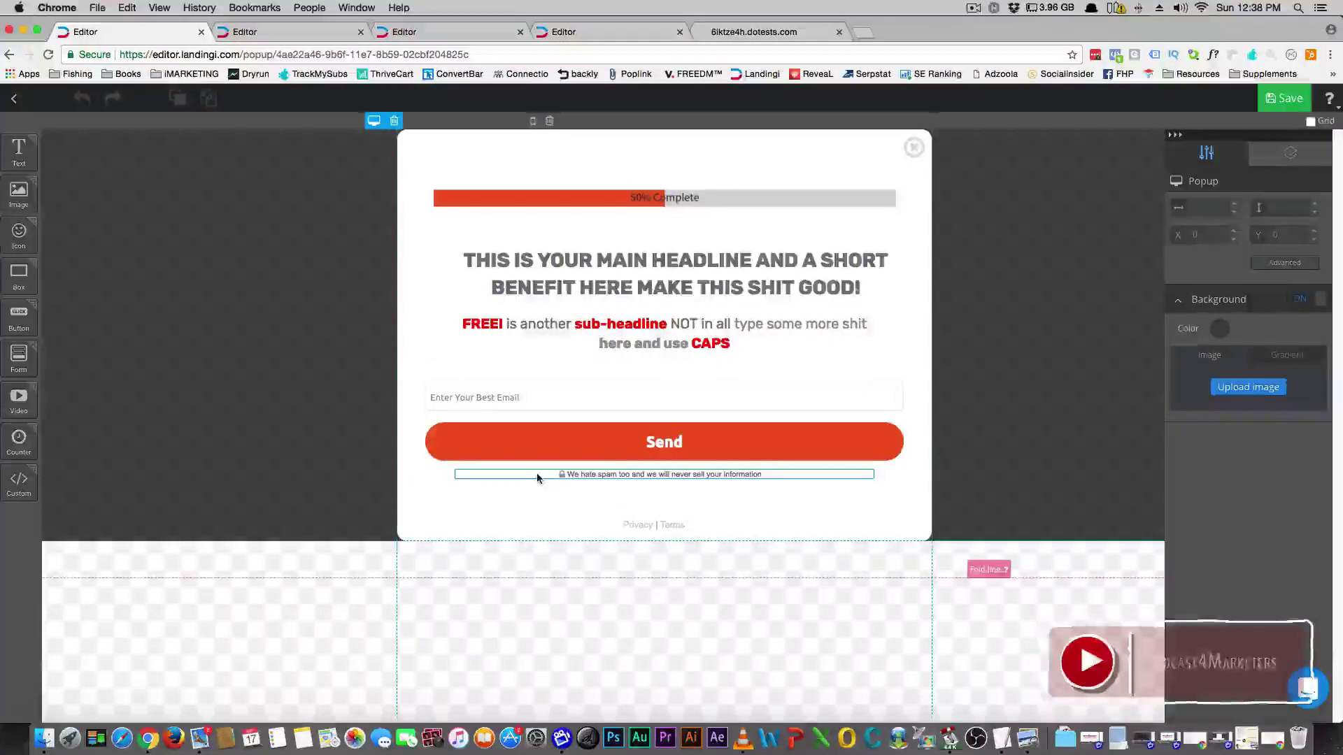
{"action": "left_click_drag", "start_coordinate": [559, 497], "coordinate": [597, 488]}
{"action": "left_click", "coordinate": [566, 474]}
{"action": "left_click", "coordinate": [564, 474]}
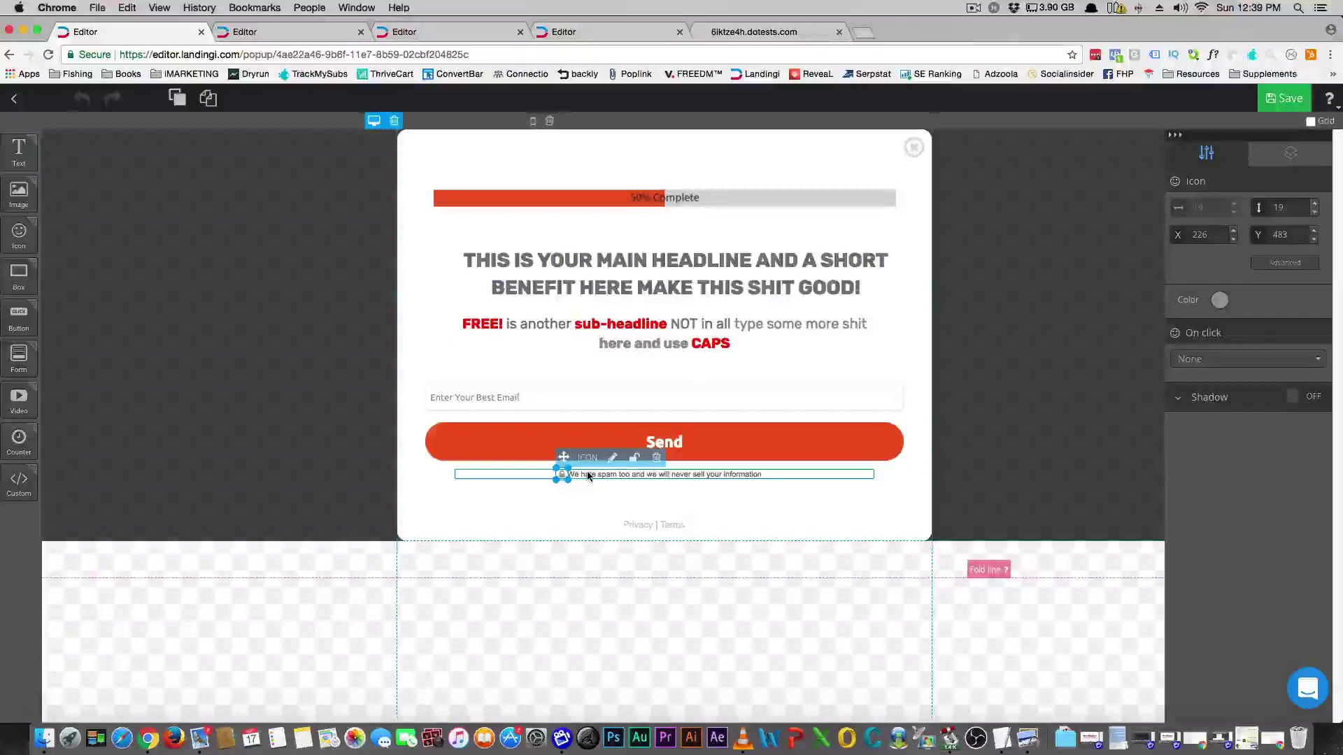
{"action": "left_click", "coordinate": [589, 480]}
{"action": "key", "text": "Up"}
{"action": "key", "text": "Up"}
{"action": "key", "text": "Up"}
{"action": "key", "text": "Up"}
{"action": "key", "text": "Up"}
{"action": "key", "text": "Up"}
{"action": "key", "text": "Up"}
{"action": "key", "text": "Up"}
{"action": "key", "text": "Up"}
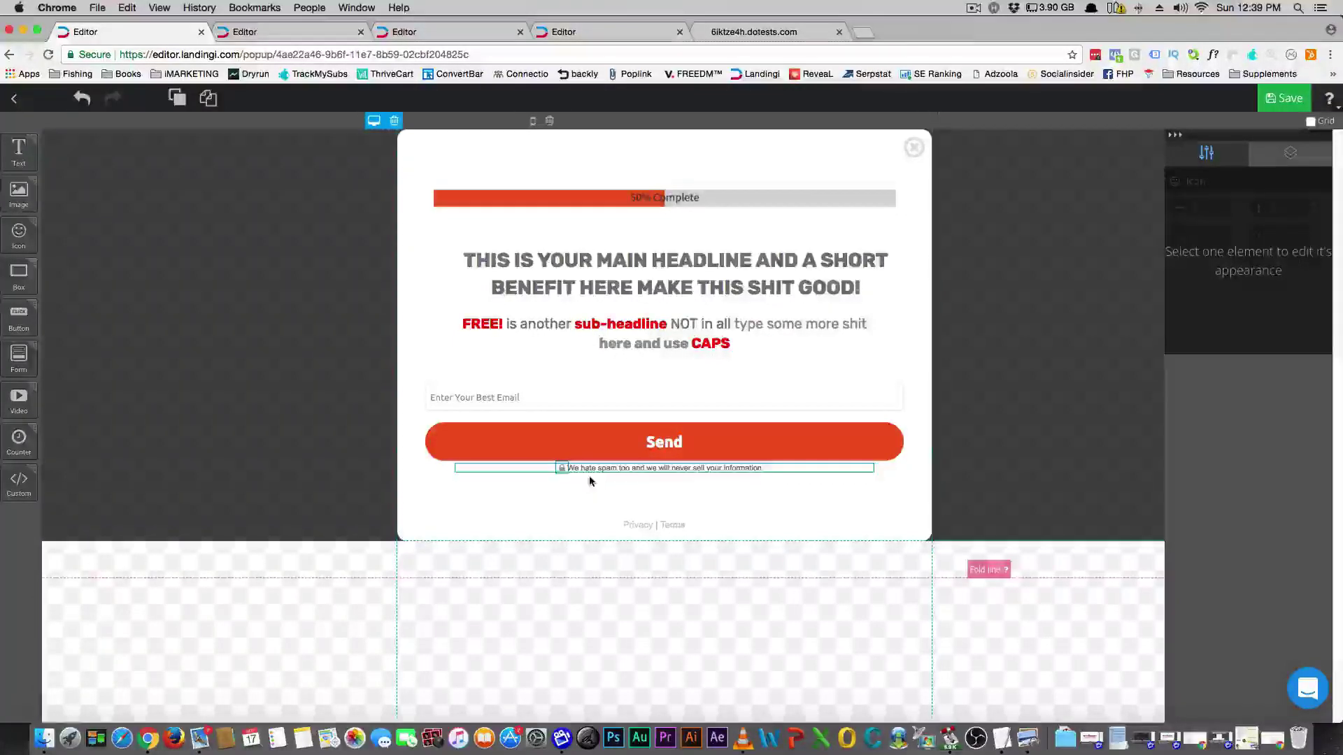
{"action": "left_click", "coordinate": [737, 501]}
{"action": "left_click", "coordinate": [983, 491]}
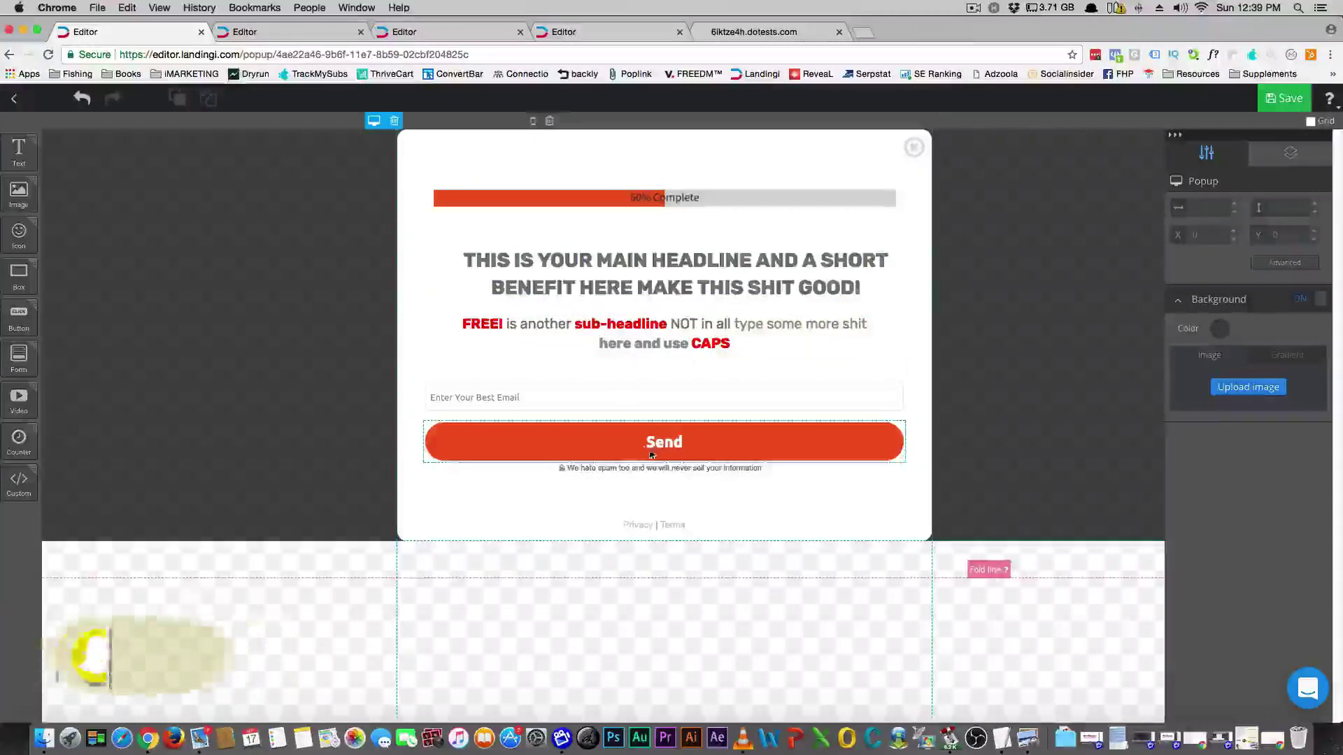
Cycle through the editor tabs and view the live 6iktze4h.dotests.com beach video page.
{"action": "left_click", "coordinate": [296, 32]}
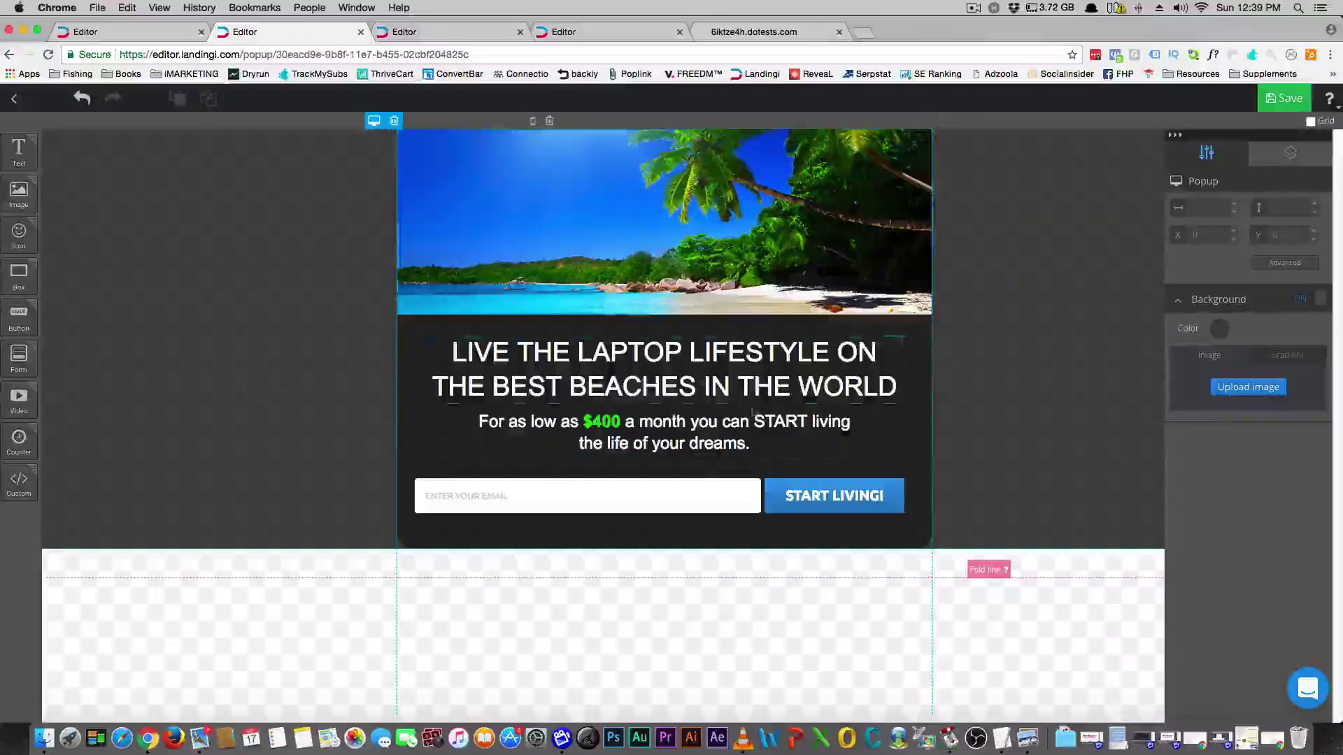
{"action": "left_click", "coordinate": [429, 36]}
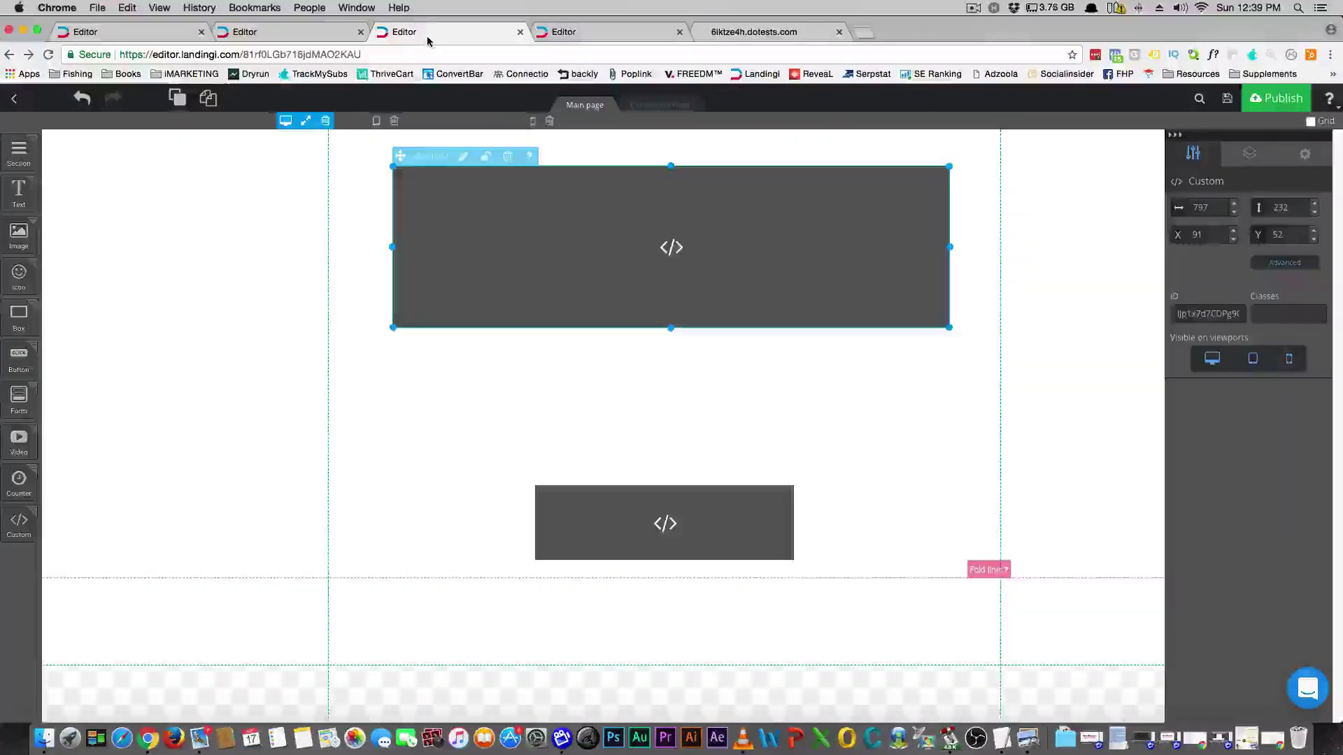
{"action": "key", "text": "ctrl+Tab"}
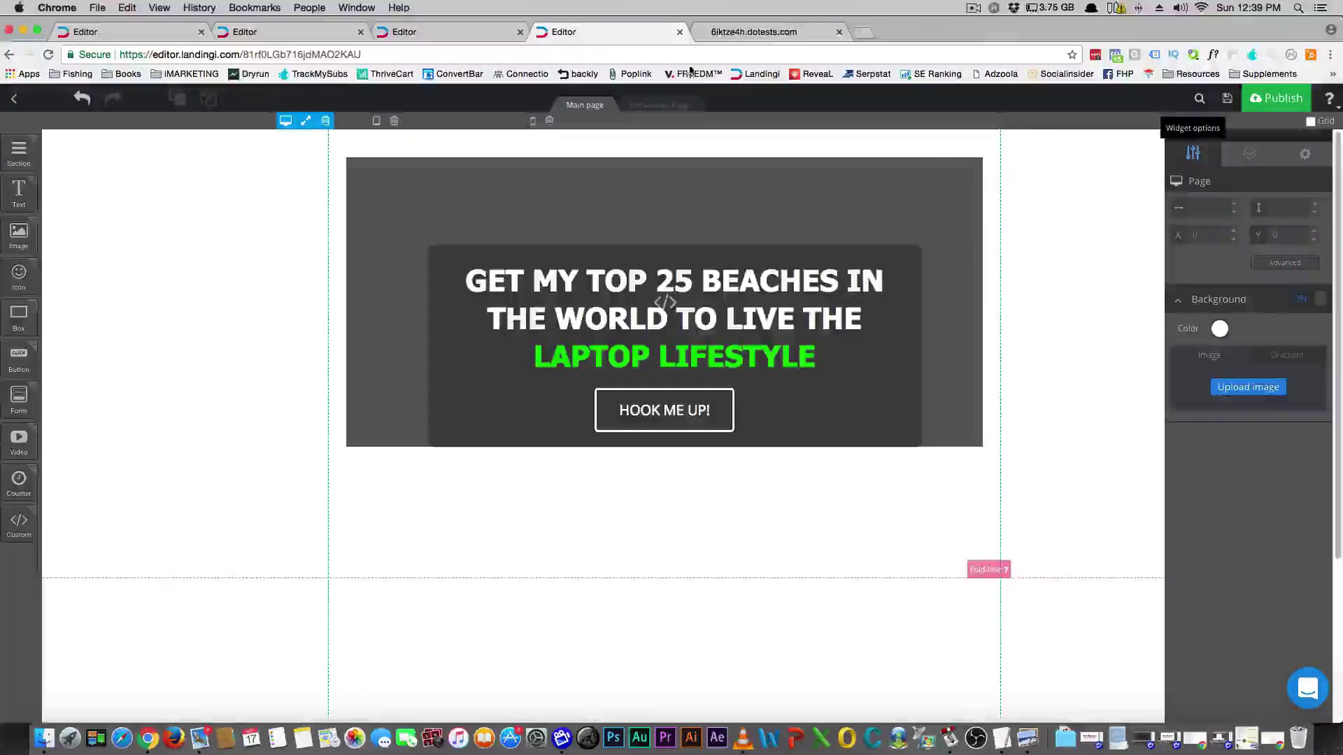
{"action": "left_click", "coordinate": [711, 37]}
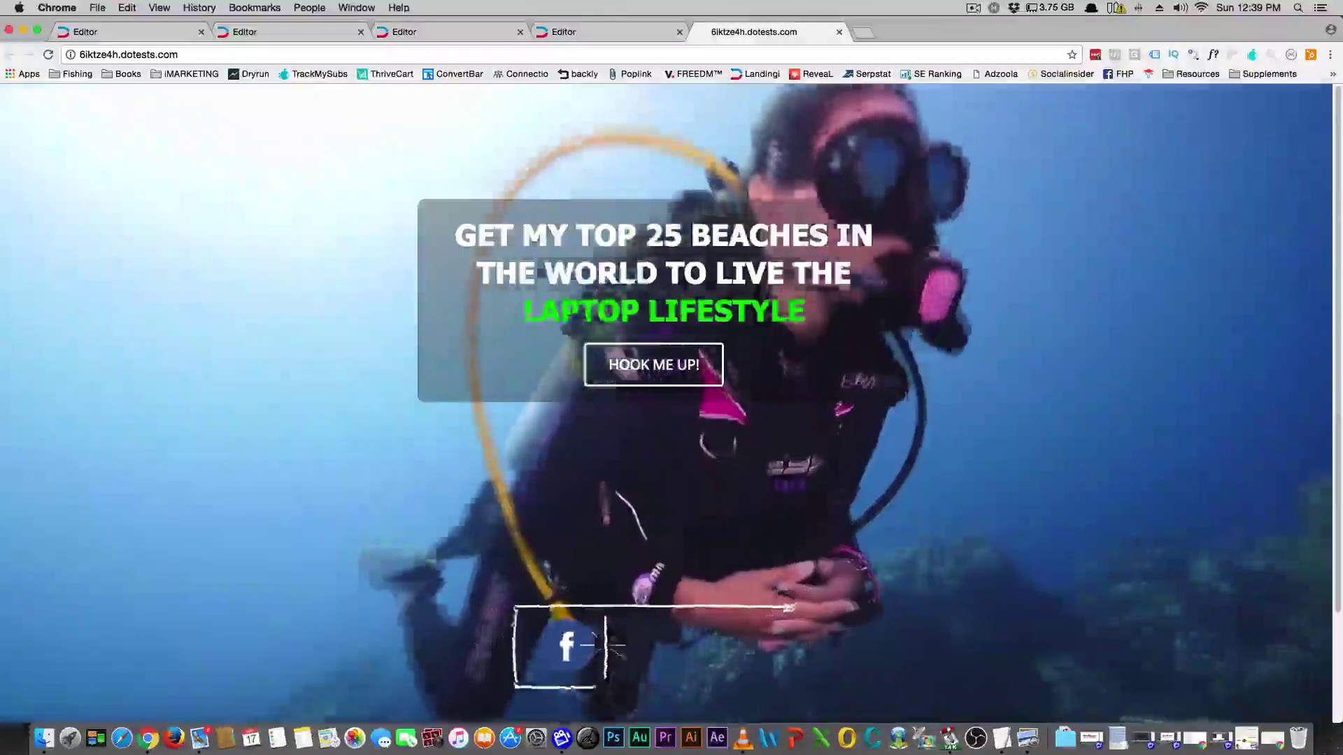
Open and close the HOOK ME UP! beach email popup three times, then return to the editor.
{"action": "left_click", "coordinate": [615, 366]}
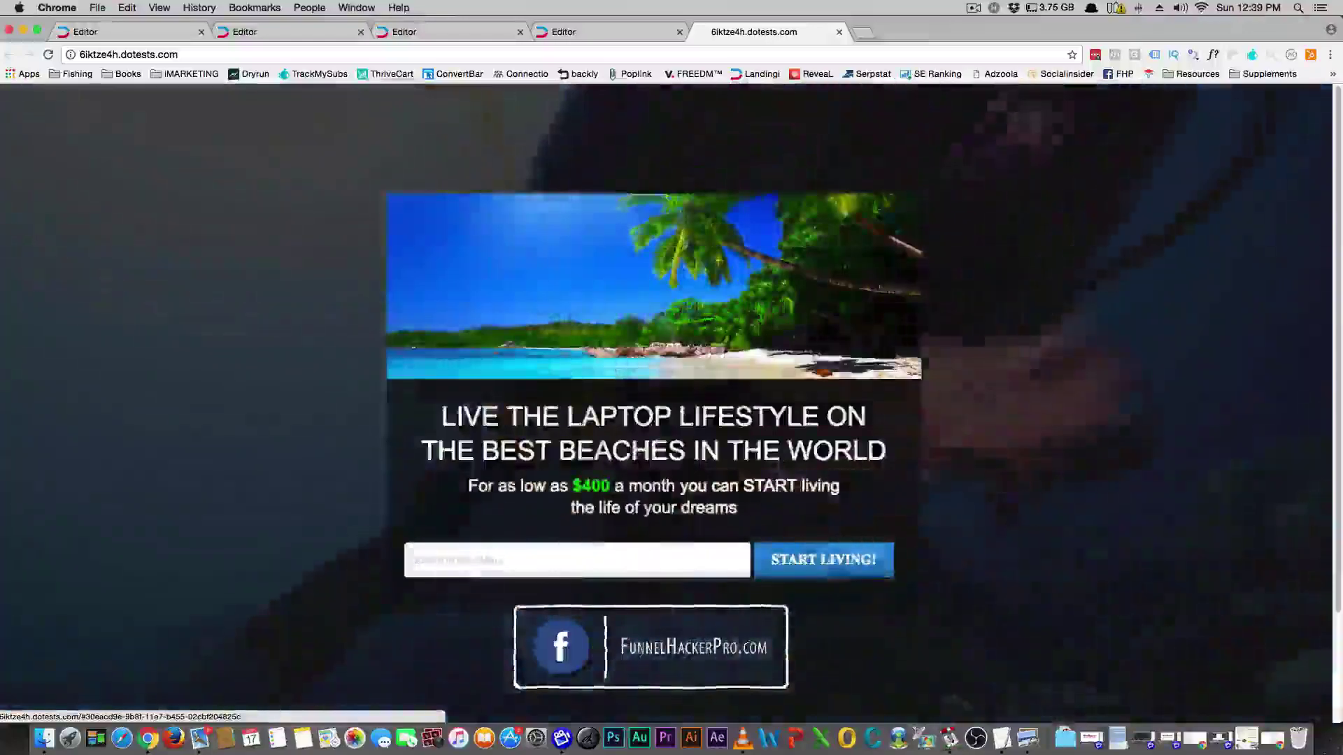
{"action": "left_click", "coordinate": [292, 376]}
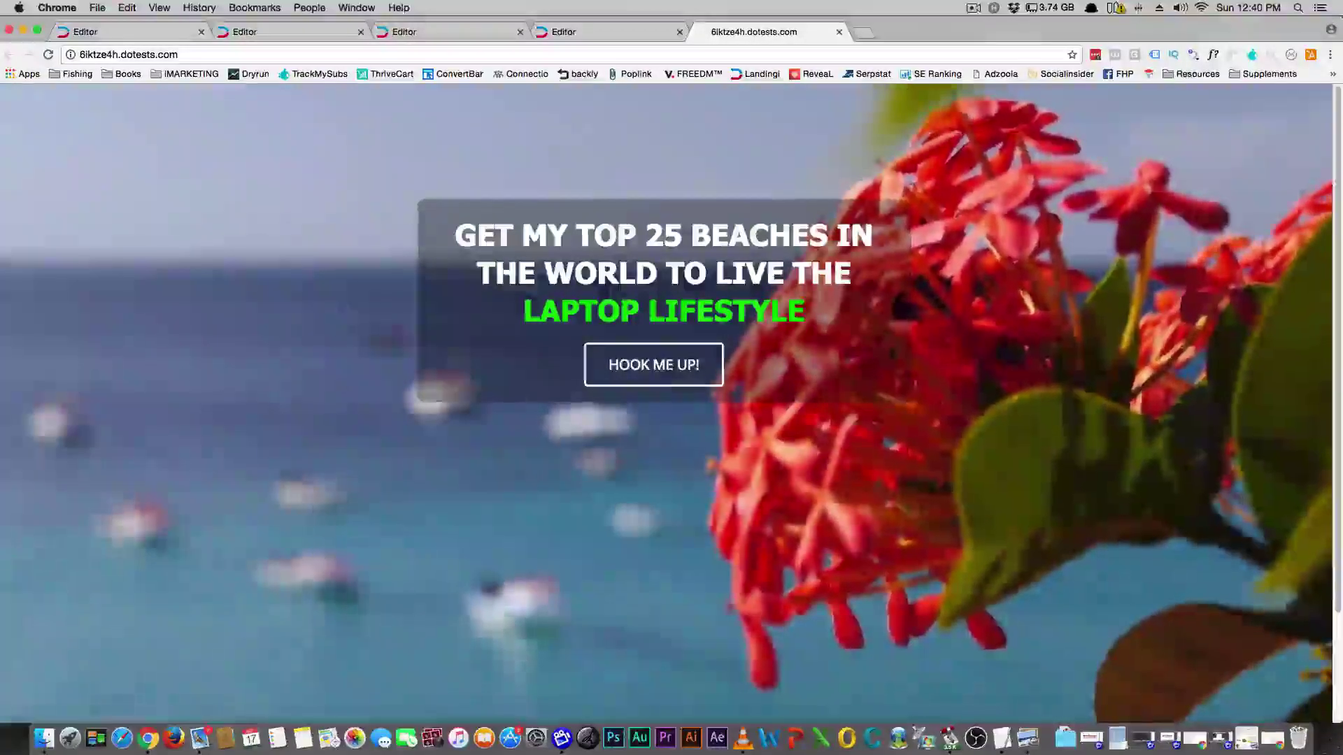
{"action": "left_click", "coordinate": [628, 366]}
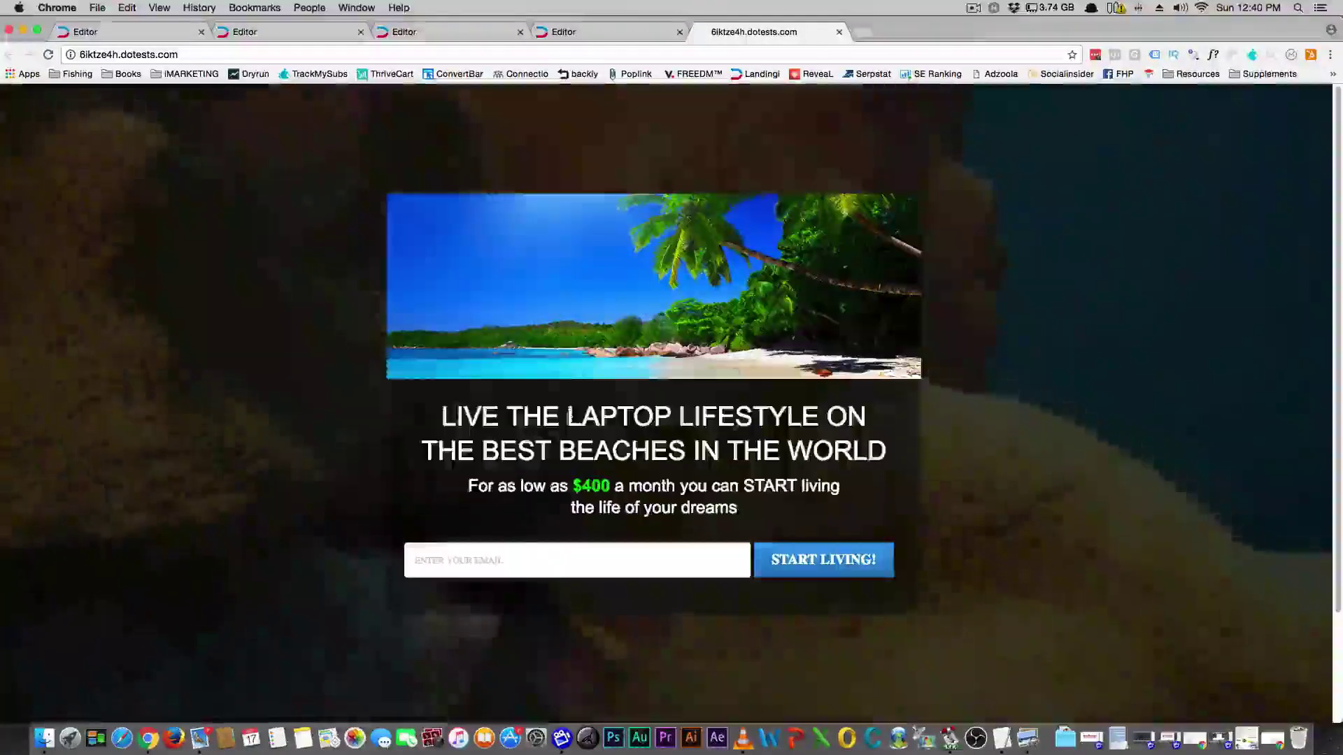
{"action": "key", "text": "Escape"}
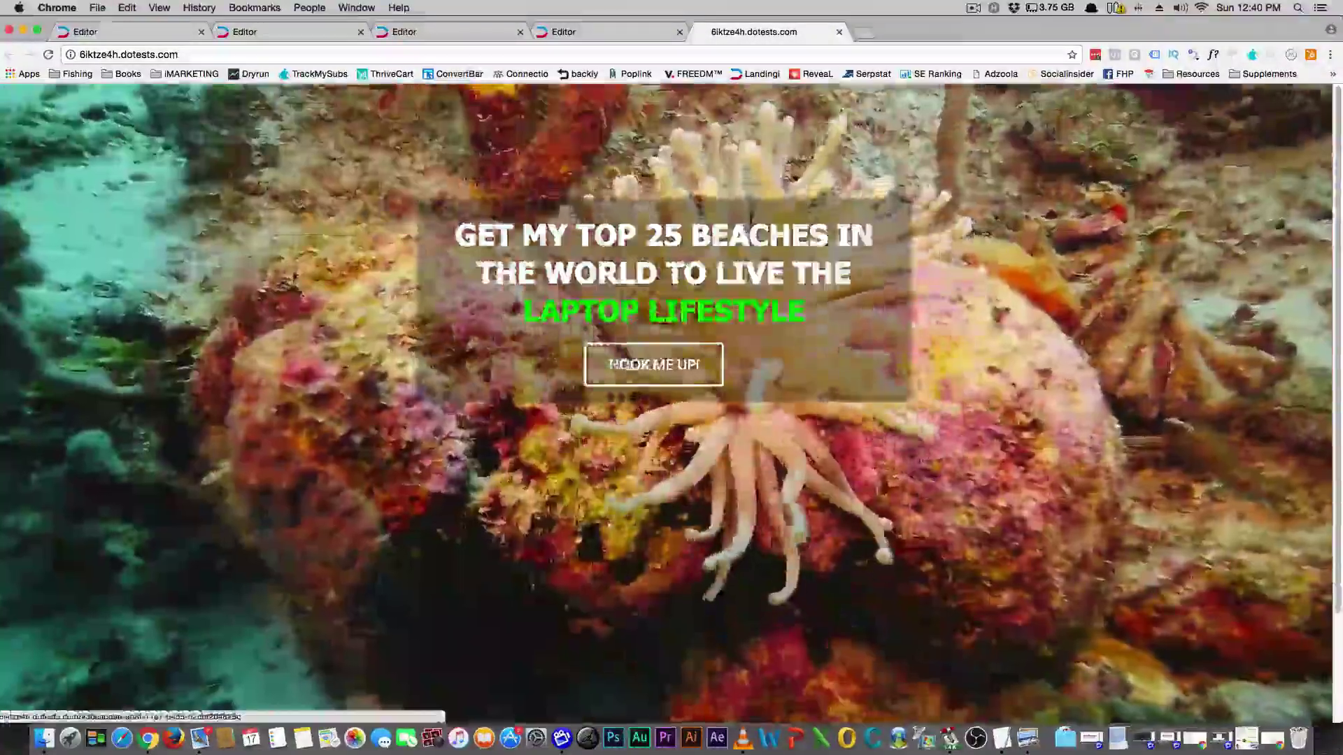
{"action": "left_click", "coordinate": [653, 364]}
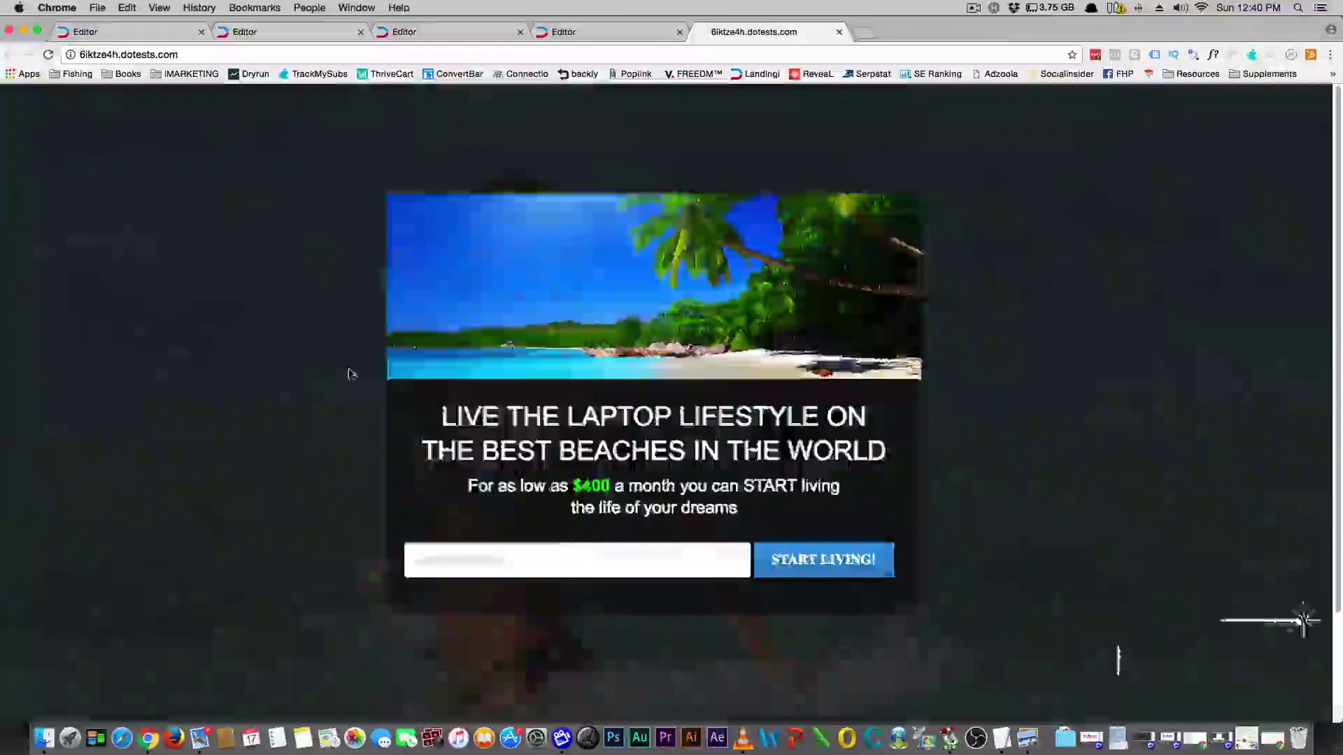
{"action": "left_click", "coordinate": [352, 373]}
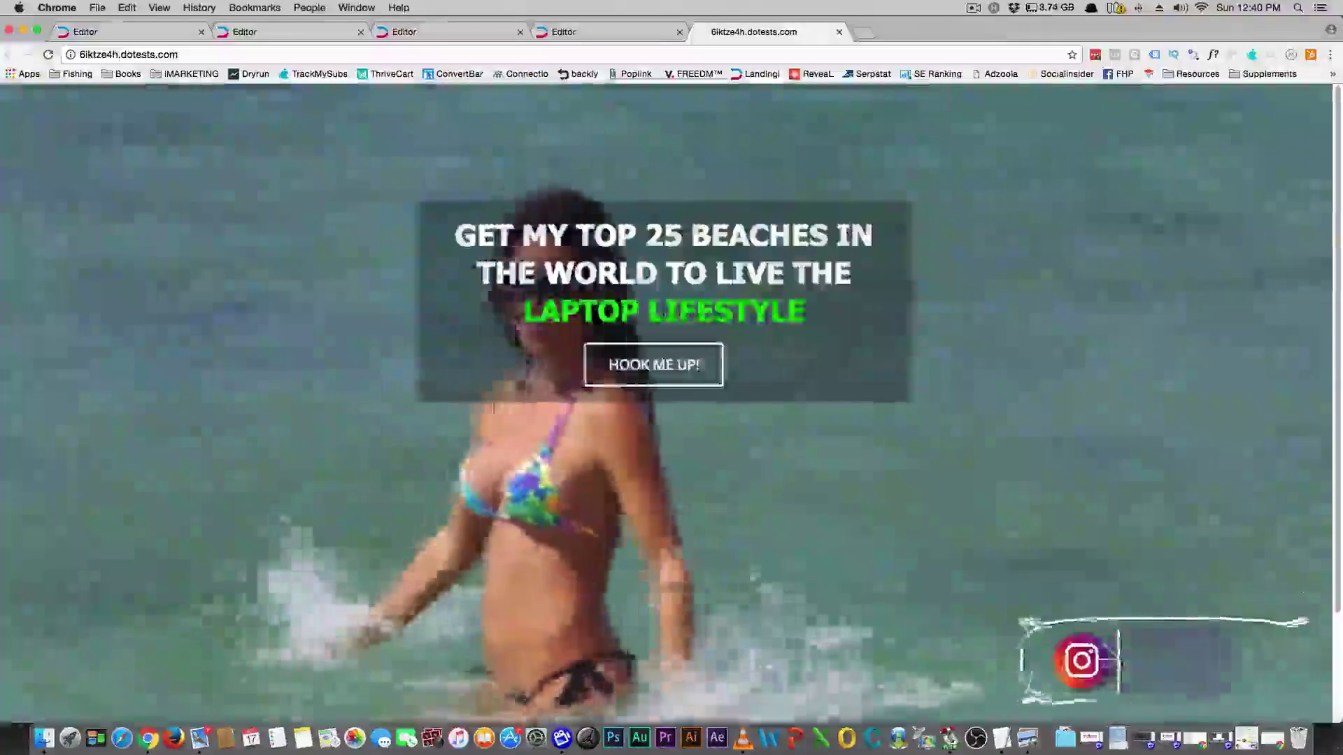
{"action": "left_click", "coordinate": [576, 32]}
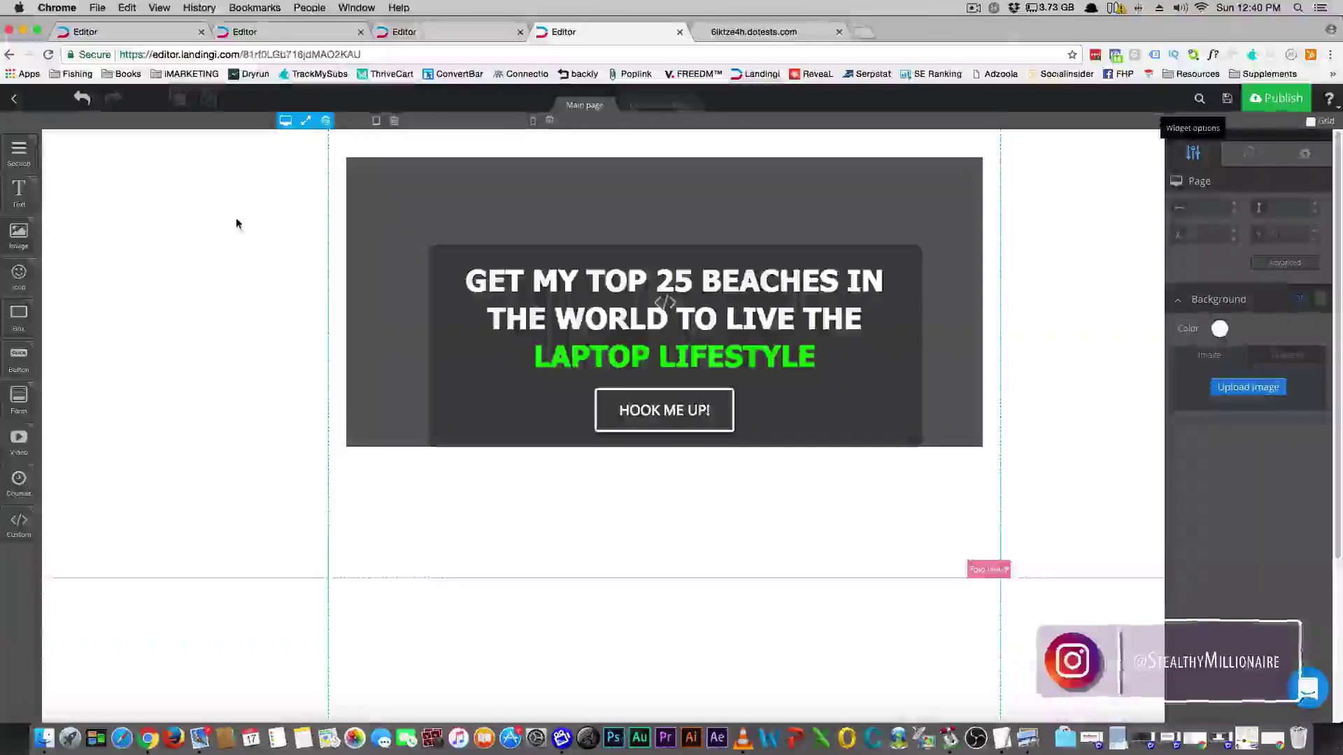
{"action": "left_click", "coordinate": [467, 199]}
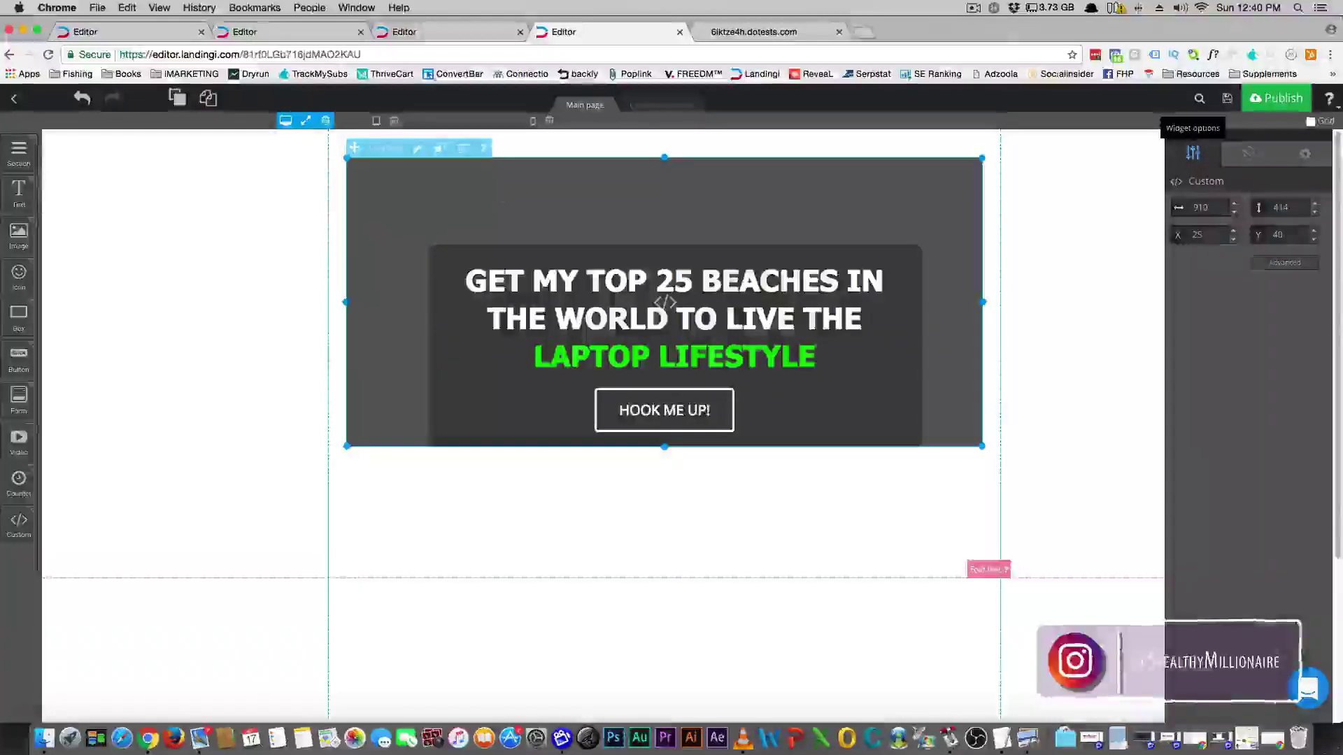
{"action": "double_click", "coordinate": [421, 187]}
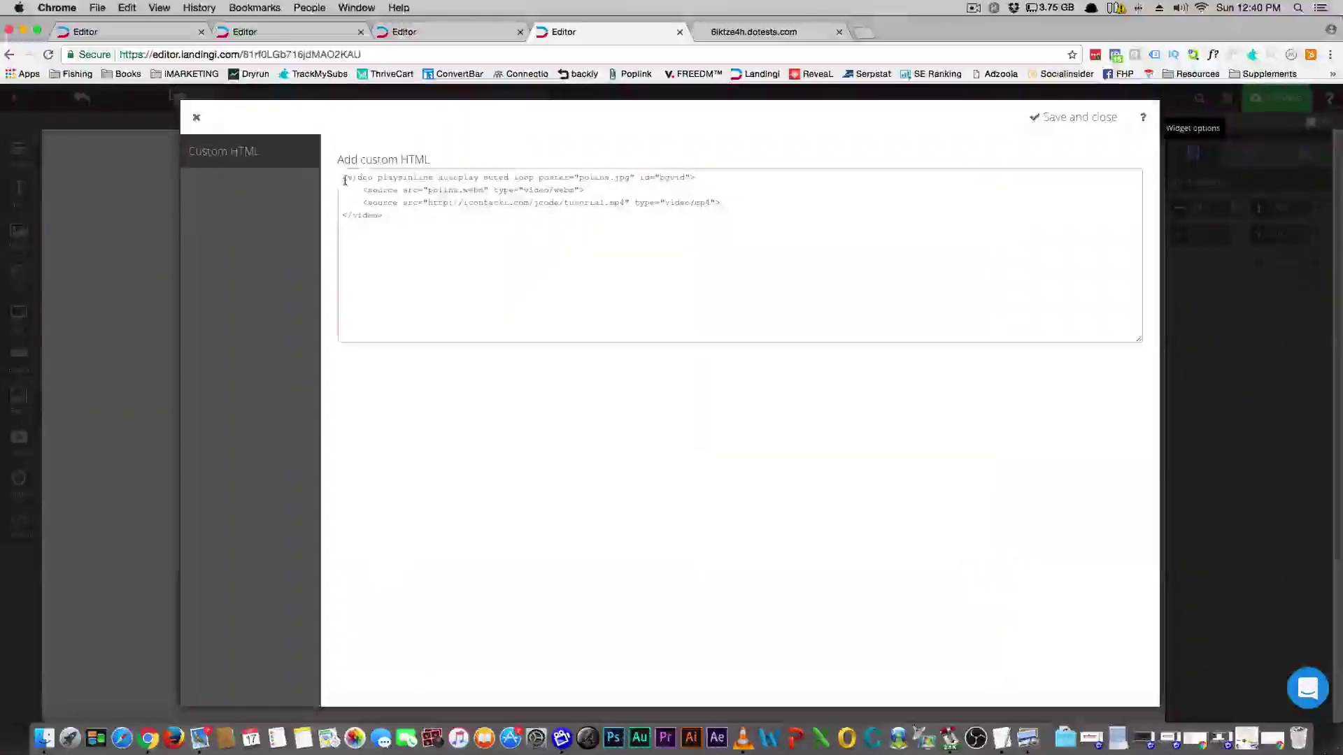
{"action": "left_click_drag", "start_coordinate": [345, 180], "coordinate": [722, 221]}
{"action": "left_click", "coordinate": [722, 222]}
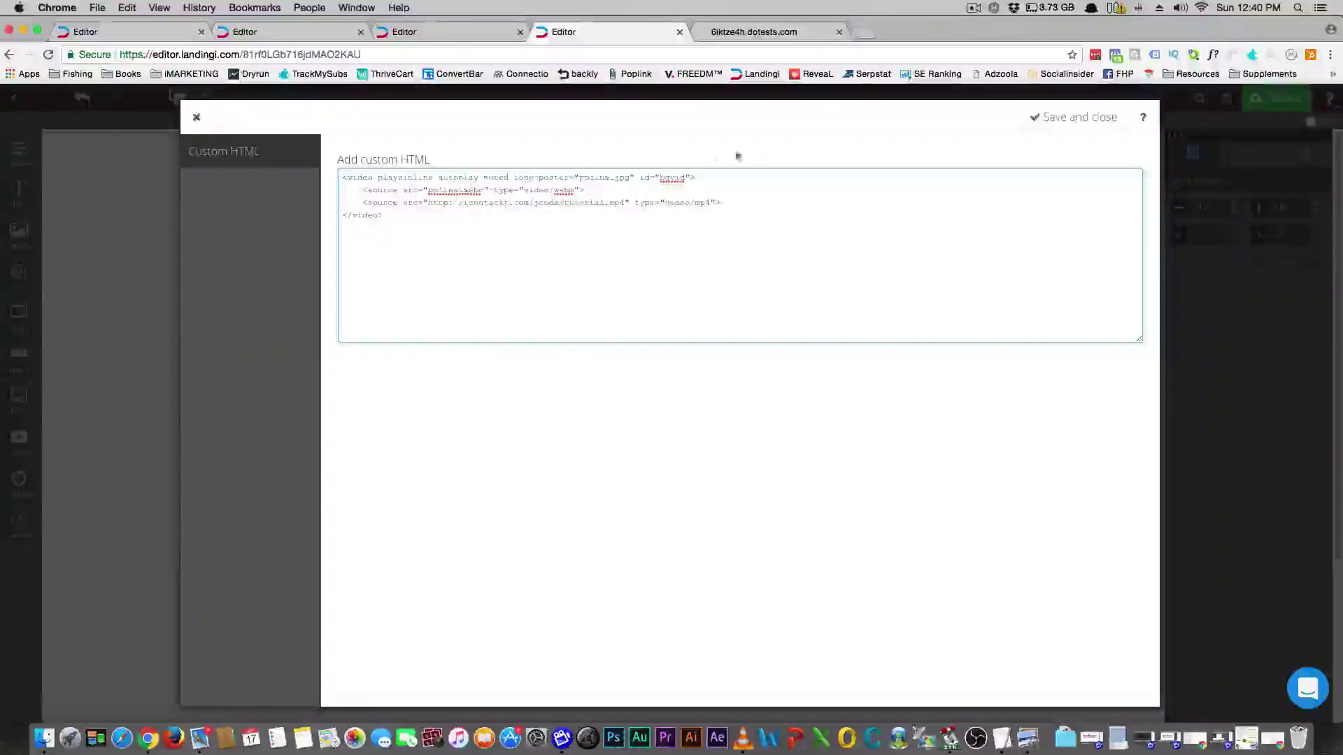
Save the video code, move the Custom element to the top, and publish the page.
{"action": "left_click", "coordinate": [1038, 128]}
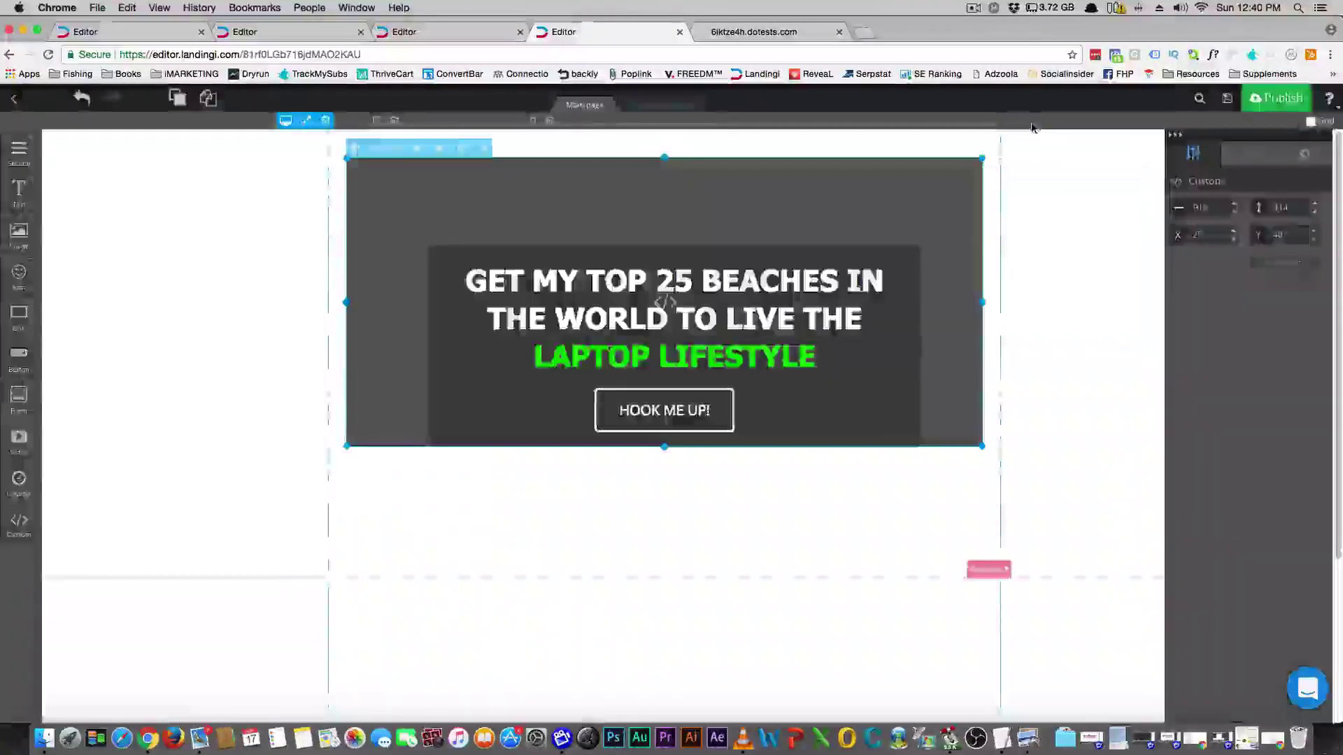
{"action": "right_click", "coordinate": [928, 208]}
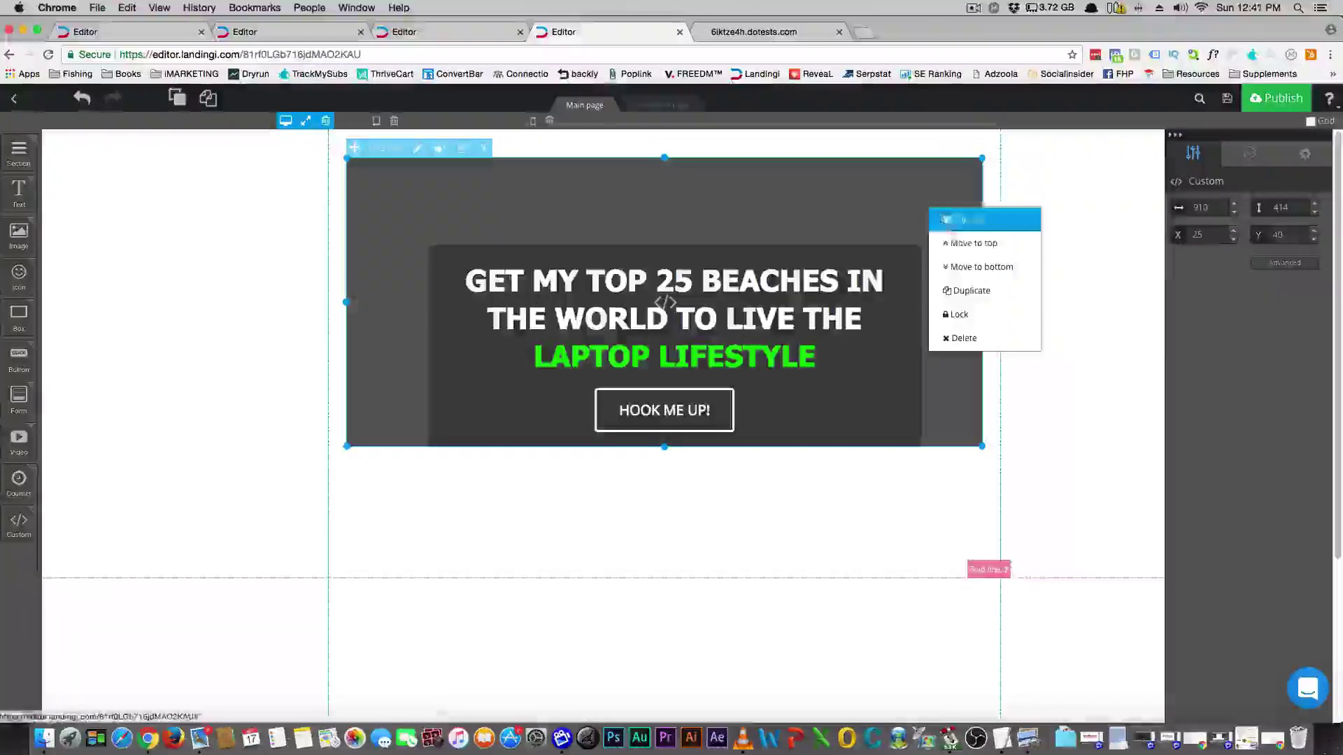
{"action": "left_click", "coordinate": [964, 243]}
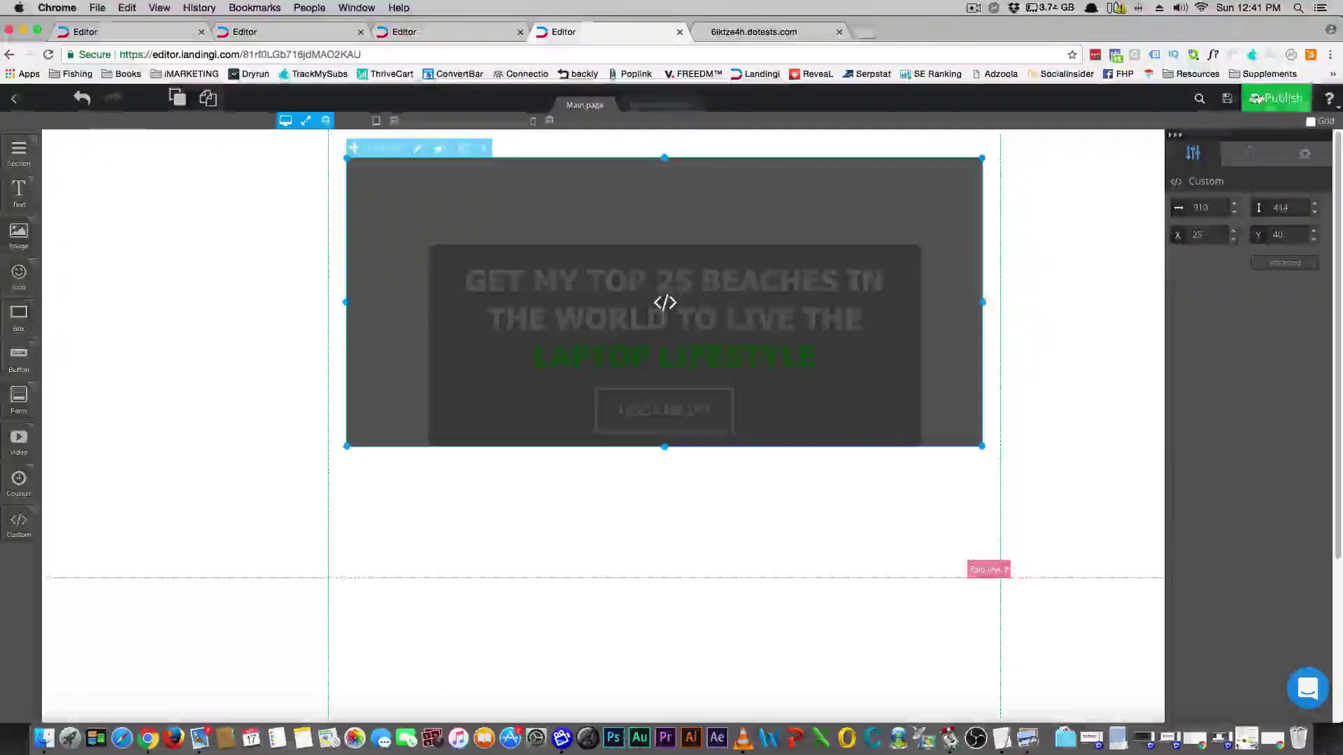
{"action": "left_click", "coordinate": [1258, 98]}
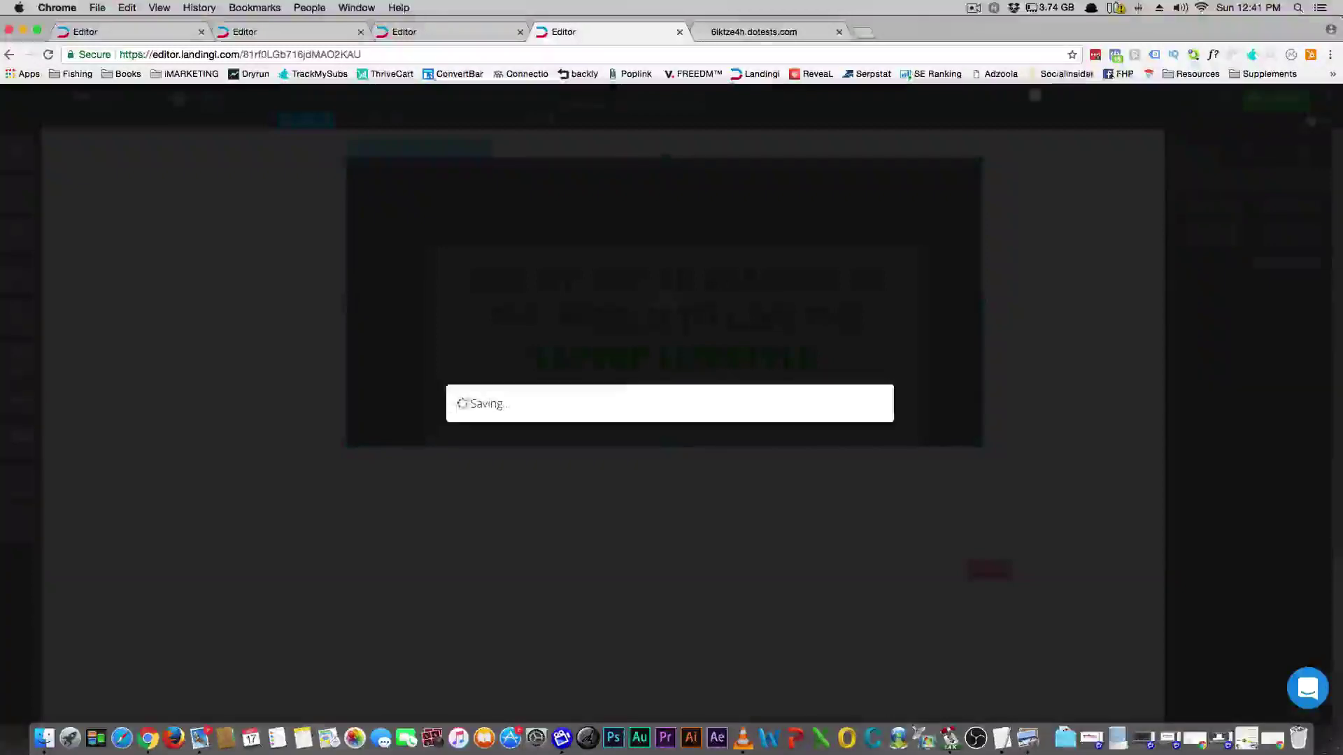
Reload the live dotests.com page to check it, then dismiss the published confirmation.
{"action": "left_click", "coordinate": [744, 32]}
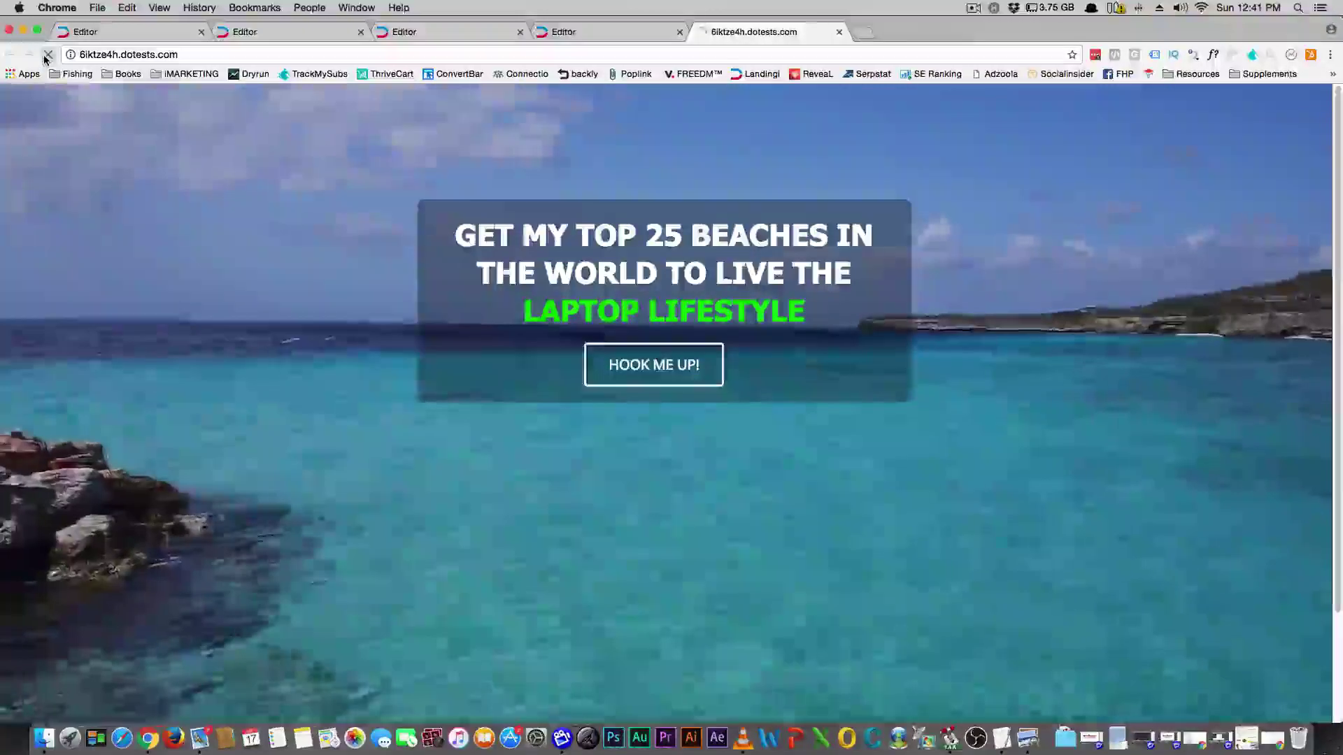
{"action": "left_click", "coordinate": [43, 58]}
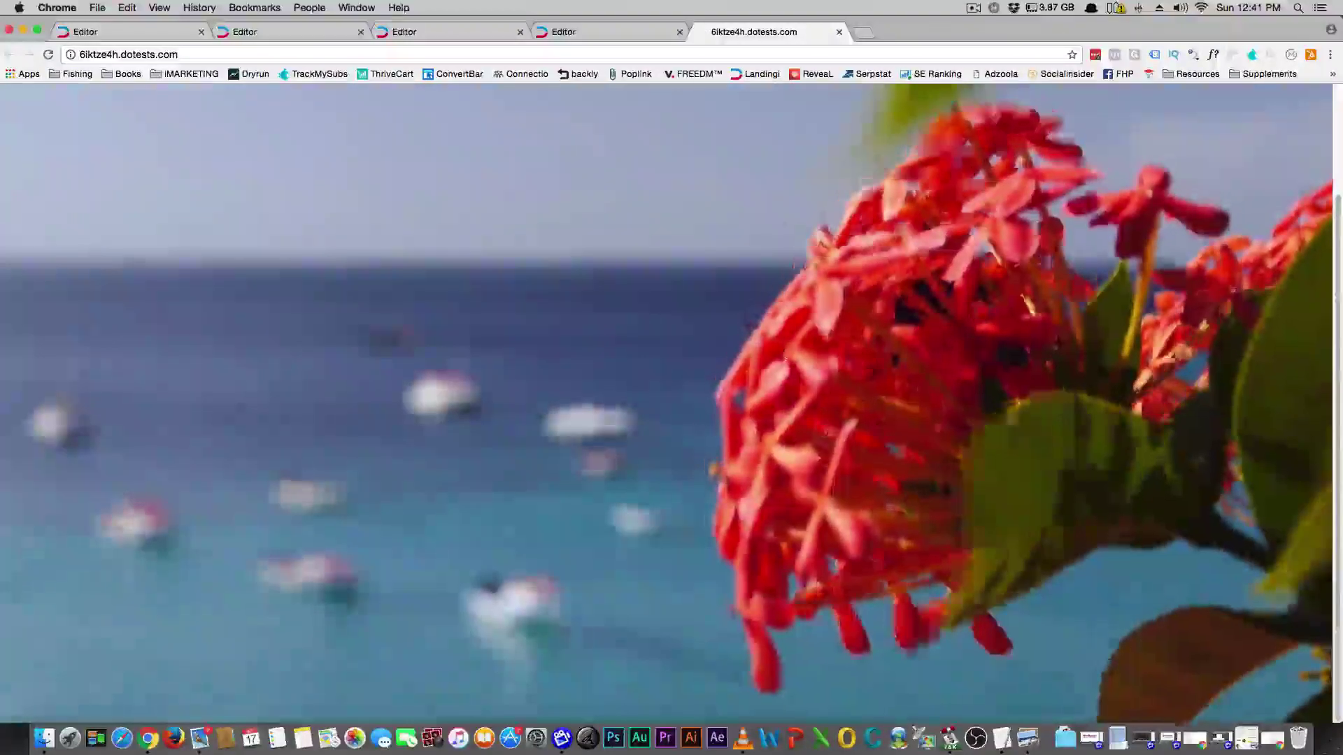
{"action": "left_click", "coordinate": [594, 33]}
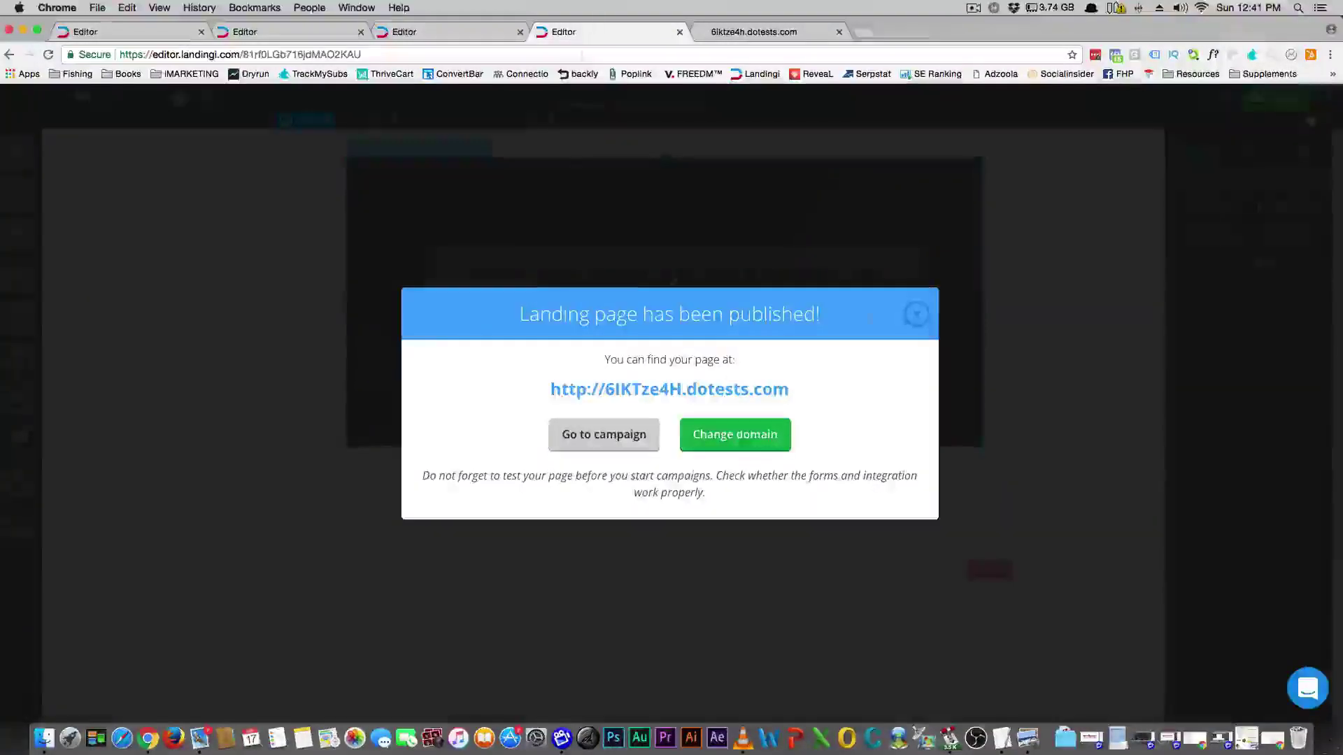
{"action": "left_click", "coordinate": [917, 314]}
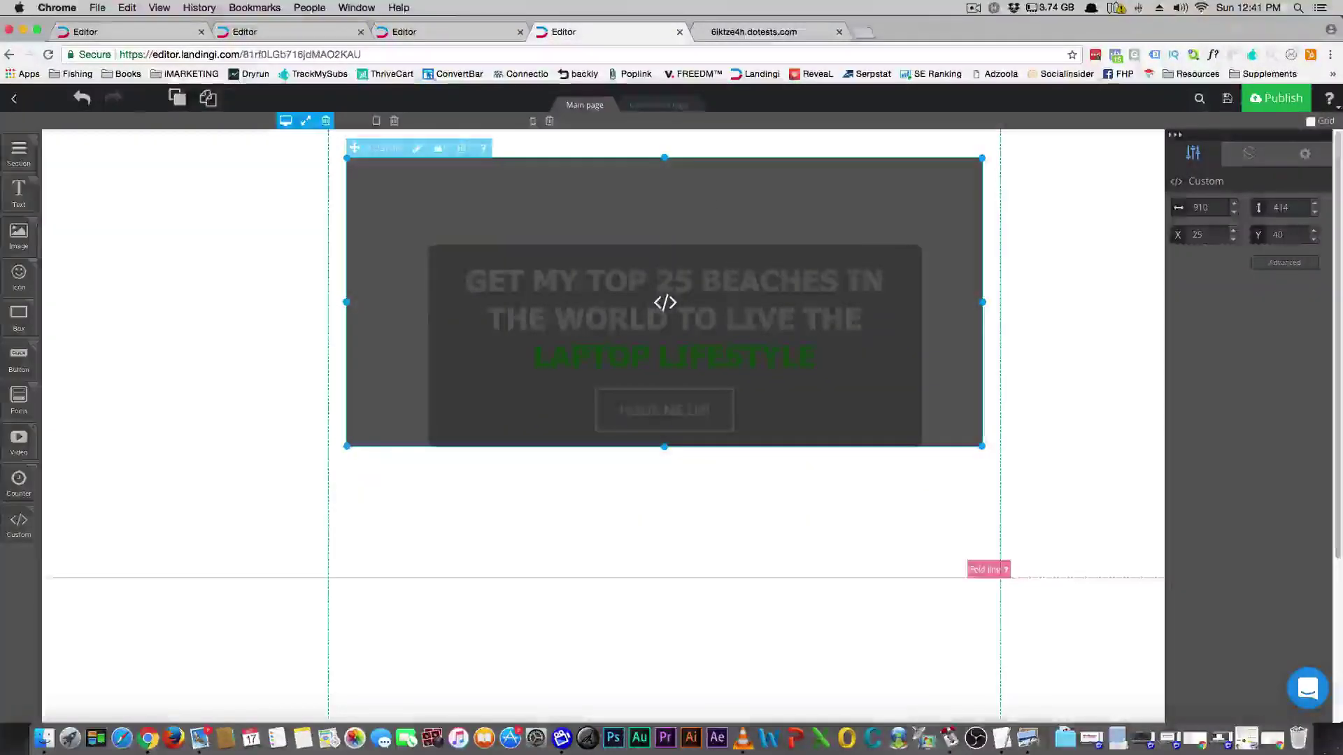
Review the Custom element's video HTML, then move it to the bottom behind the headline box.
{"action": "right_click", "coordinate": [752, 196]}
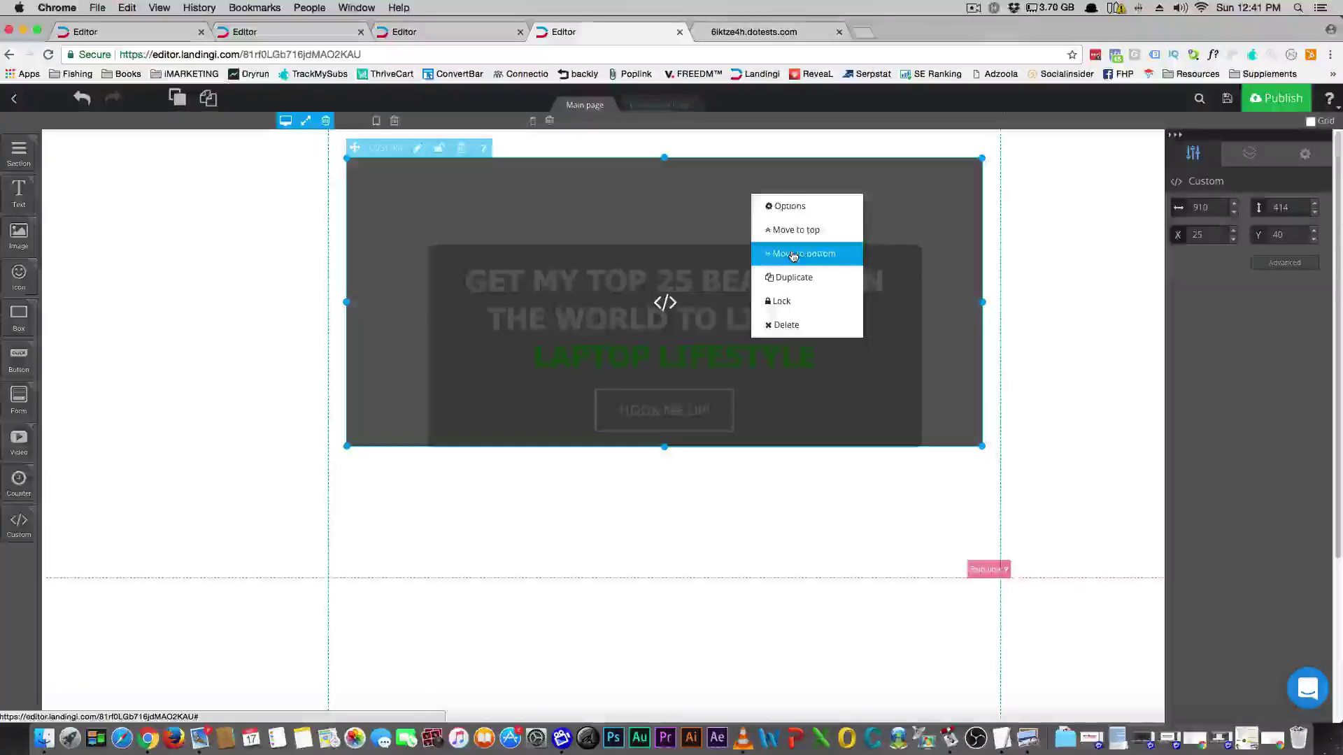
{"action": "left_click", "coordinate": [785, 210]}
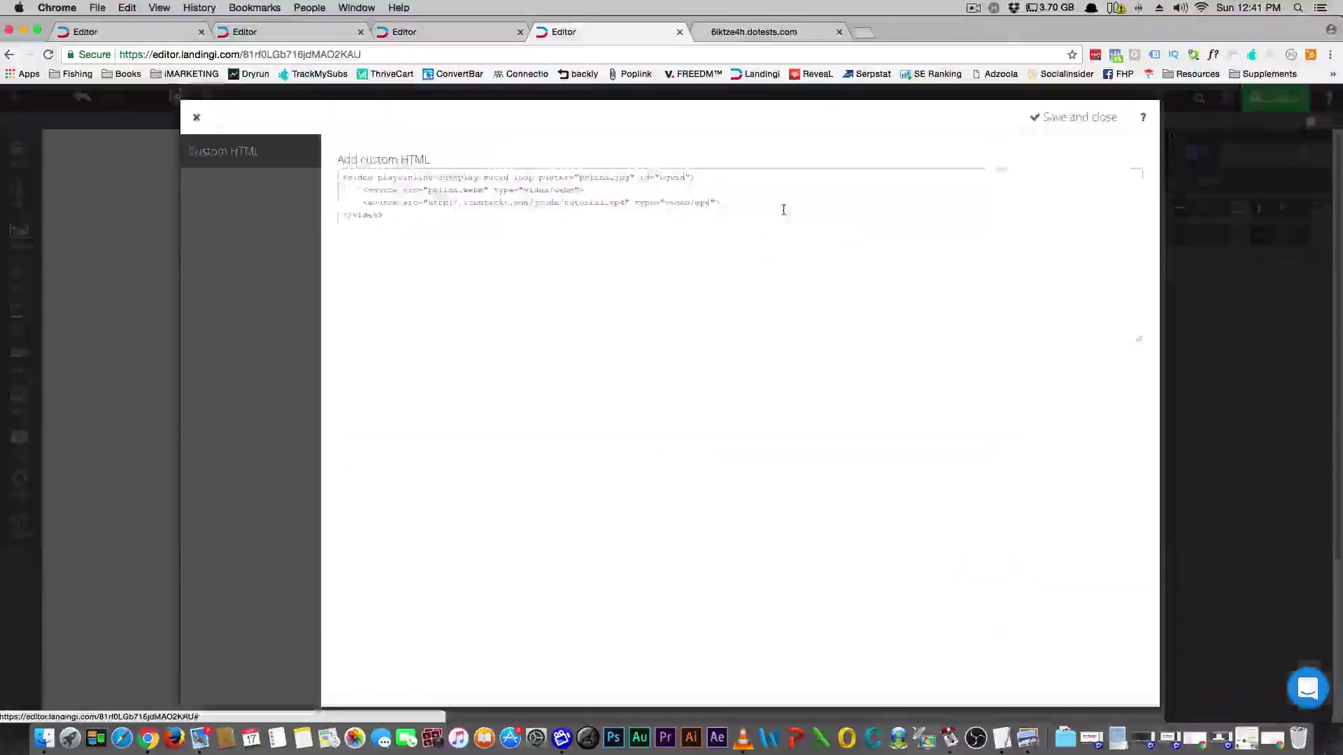
{"action": "left_click", "coordinate": [1030, 116]}
{"action": "right_click", "coordinate": [872, 207]}
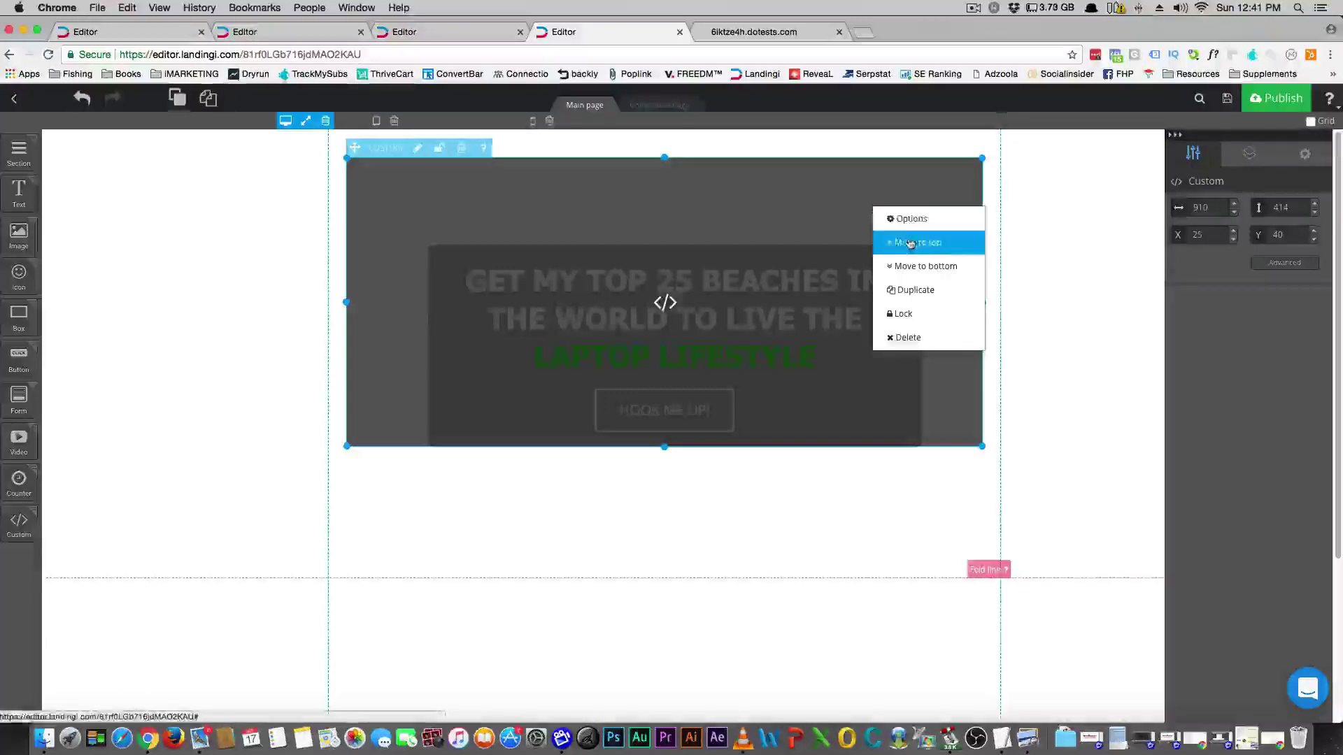
{"action": "left_click", "coordinate": [916, 265]}
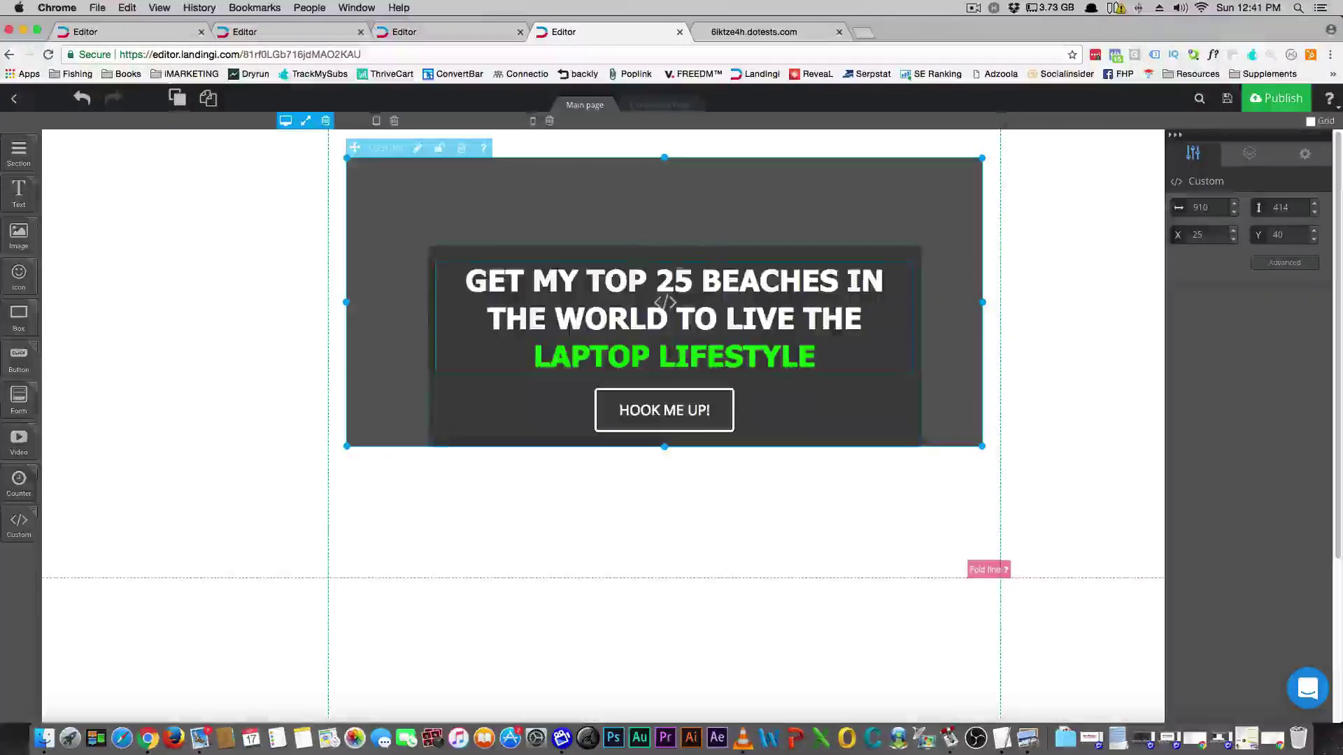
{"action": "left_click", "coordinate": [455, 424]}
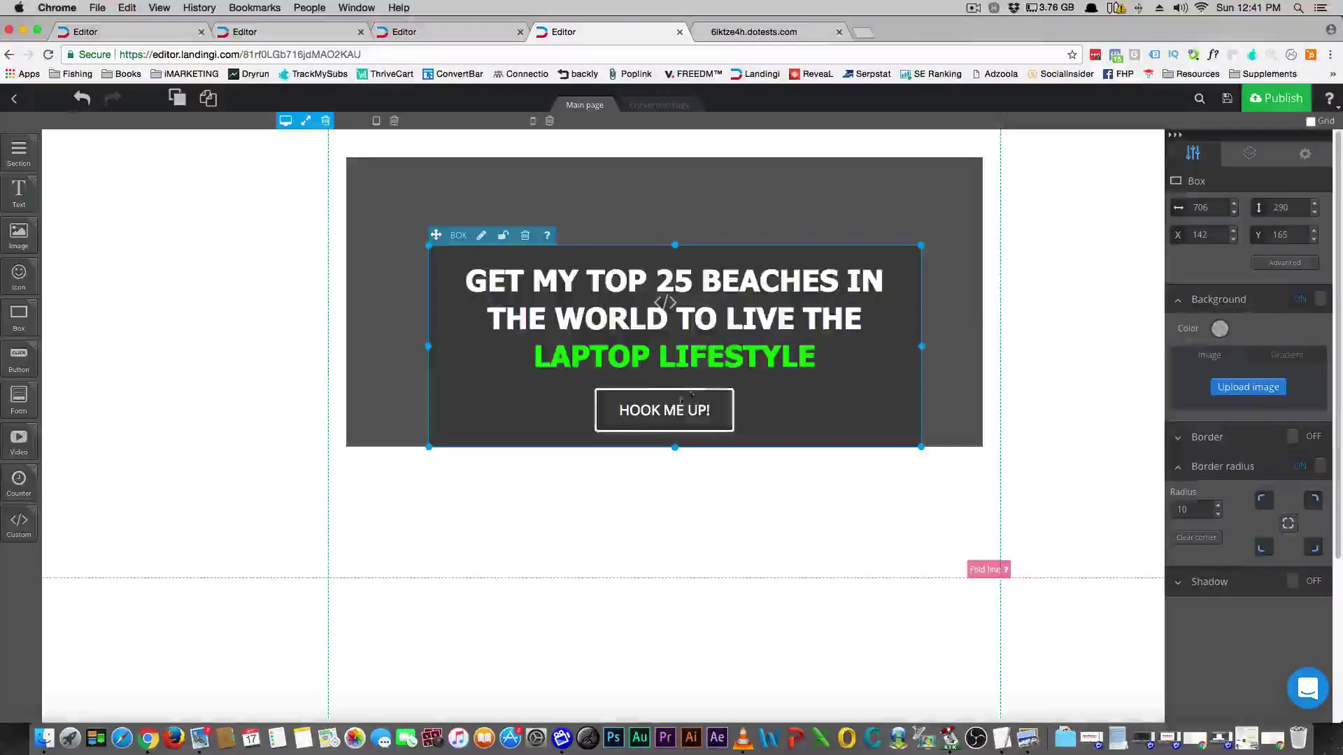
In the Layers list, toggle the Custom and Box layers' visibility to check their stacking.
{"action": "left_click", "coordinate": [1248, 157]}
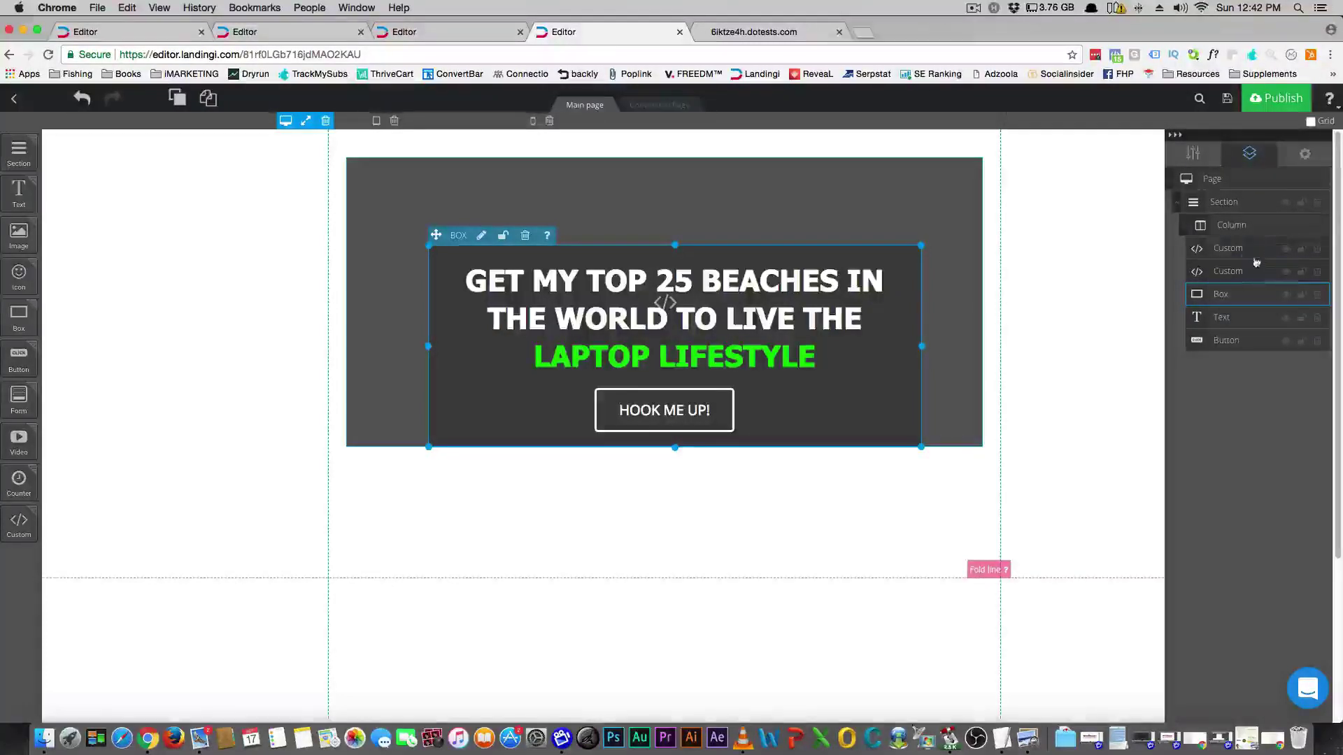
{"action": "left_click", "coordinate": [1285, 251]}
{"action": "left_click", "coordinate": [1286, 250]}
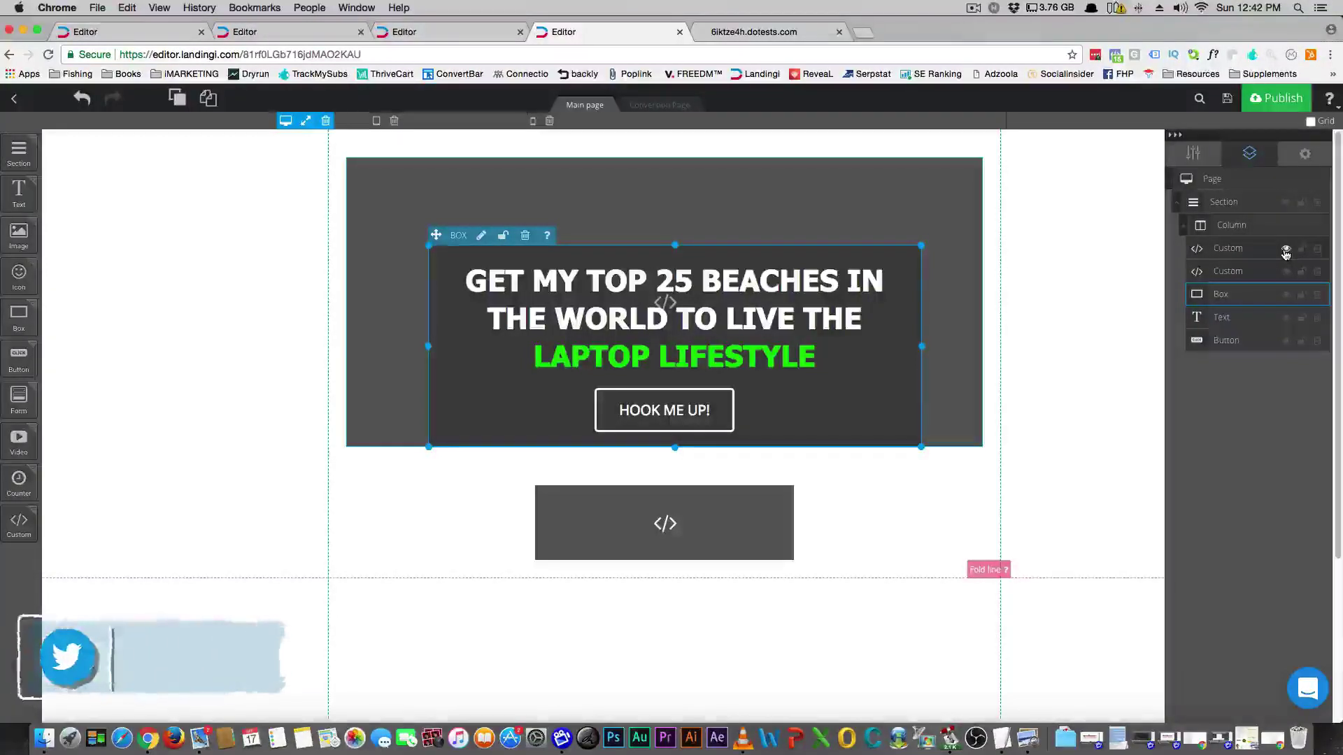
{"action": "left_click", "coordinate": [1286, 252]}
{"action": "left_click", "coordinate": [1285, 252]}
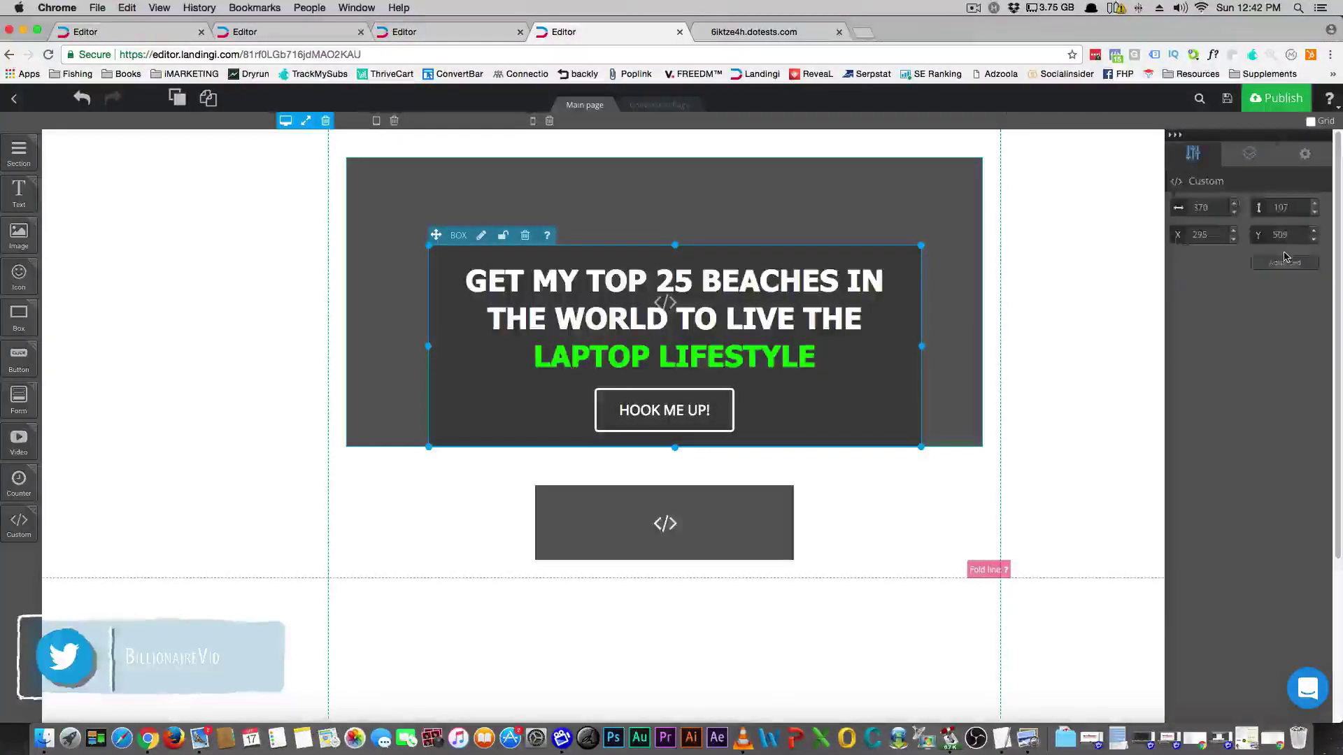
{"action": "left_click", "coordinate": [1246, 163]}
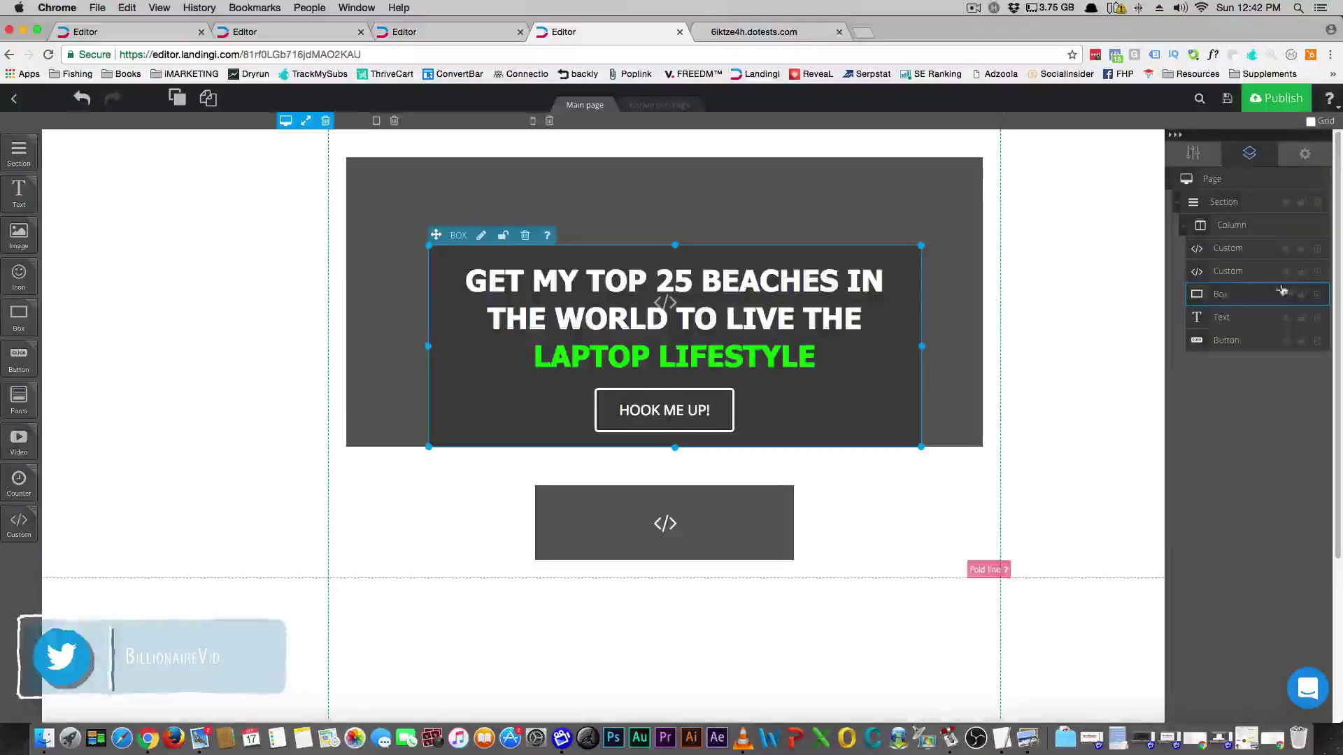
{"action": "left_click", "coordinate": [1285, 252]}
{"action": "left_click", "coordinate": [1286, 248]}
{"action": "left_click", "coordinate": [1286, 248]}
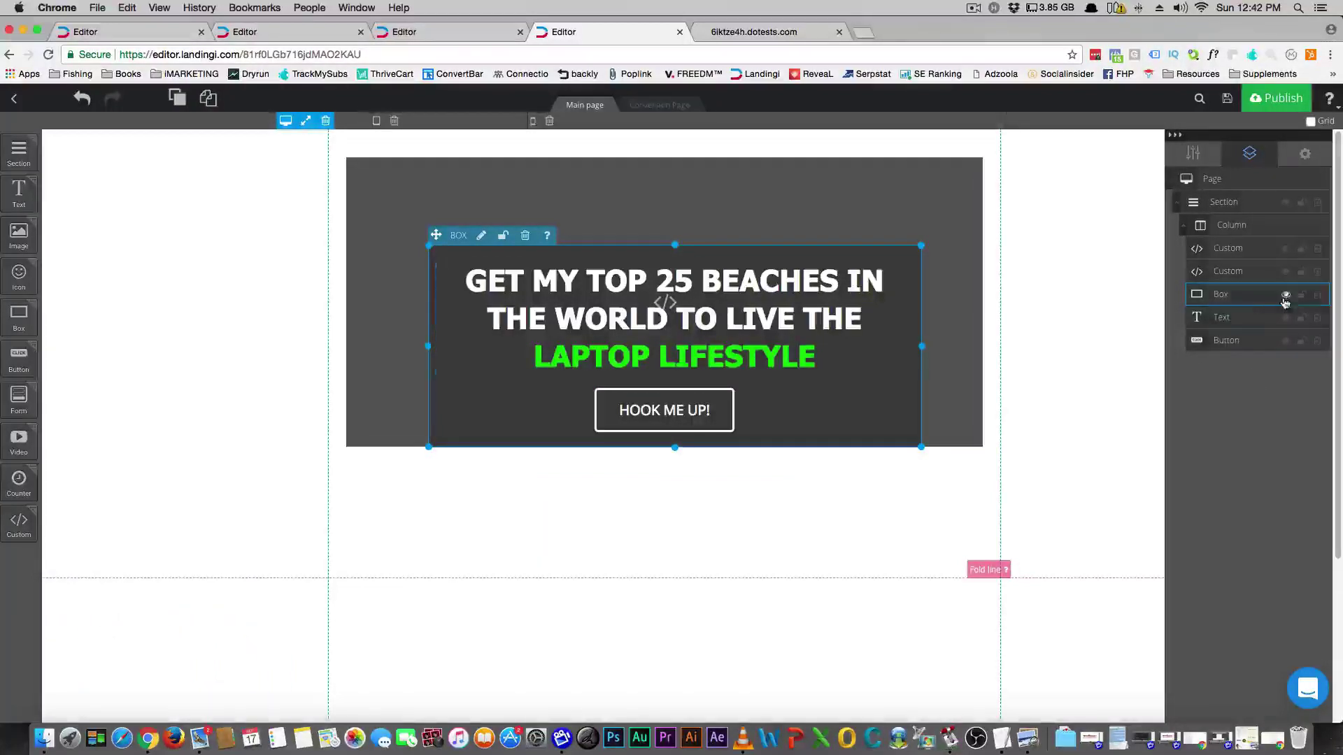
{"action": "left_click", "coordinate": [1286, 296]}
{"action": "left_click", "coordinate": [1286, 295]}
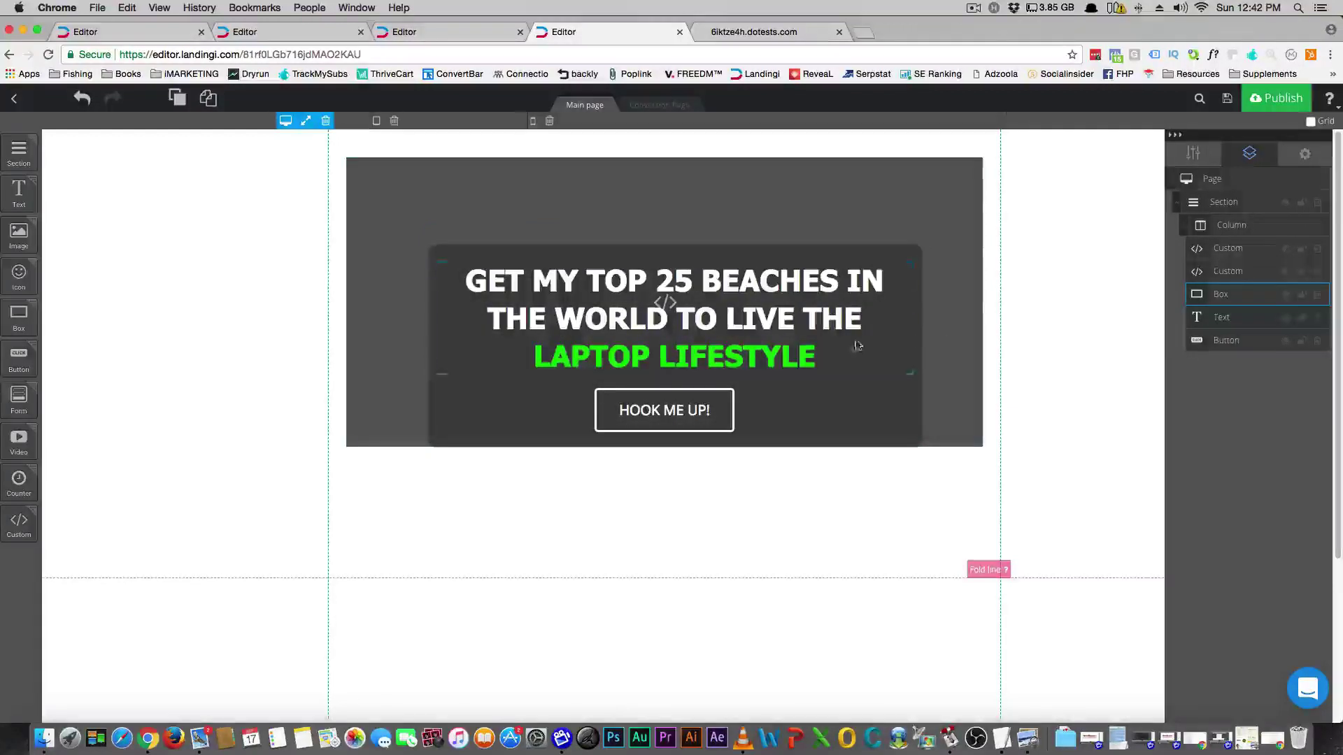
Move the dark Box, the headline Text and the HOOK ME UP! Button to the top.
{"action": "right_click", "coordinate": [893, 419]}
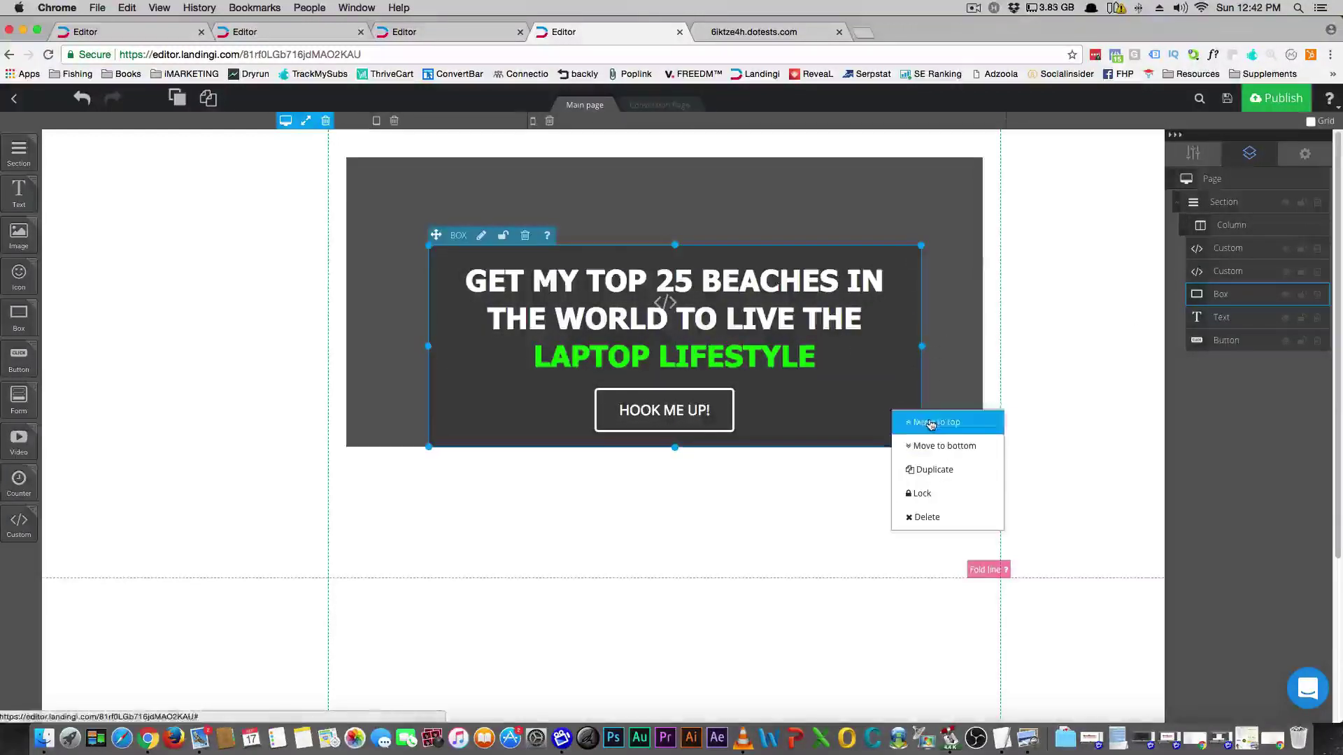
{"action": "left_click", "coordinate": [930, 423]}
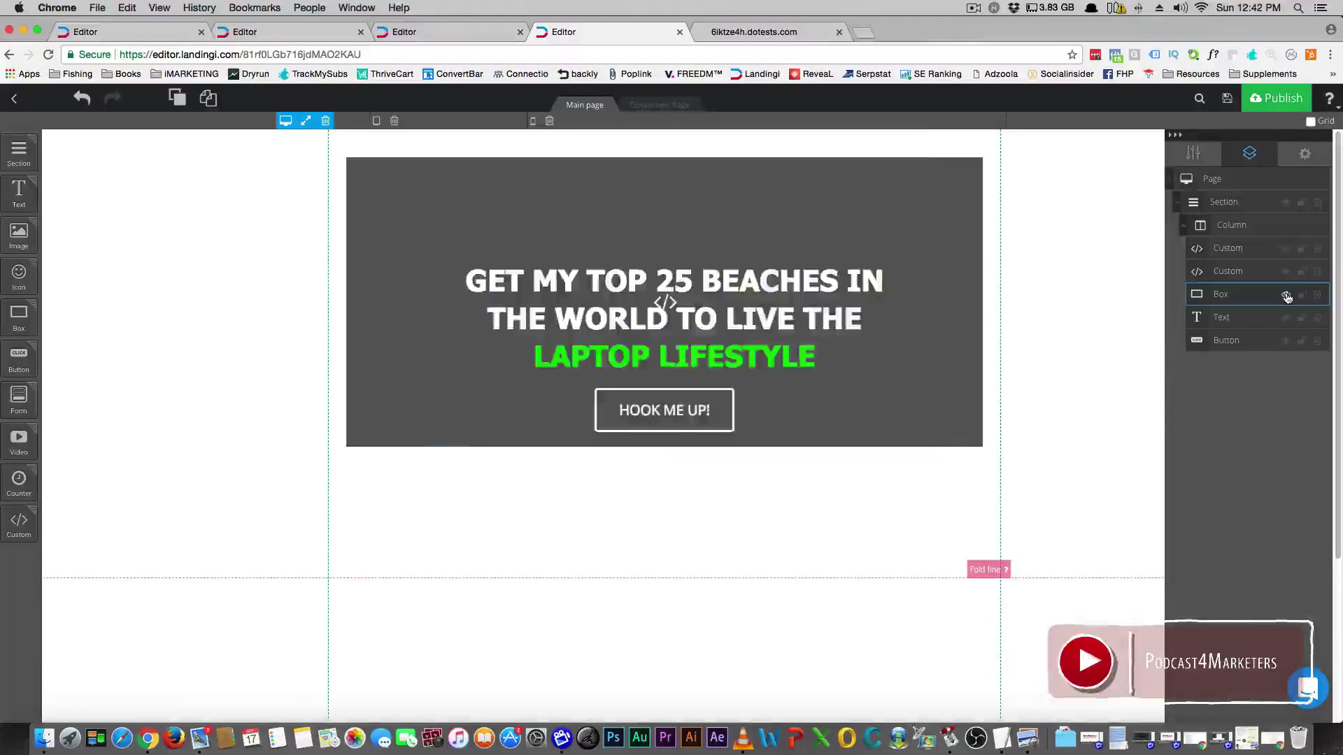
{"action": "right_click", "coordinate": [760, 320]}
{"action": "left_click", "coordinate": [782, 332]}
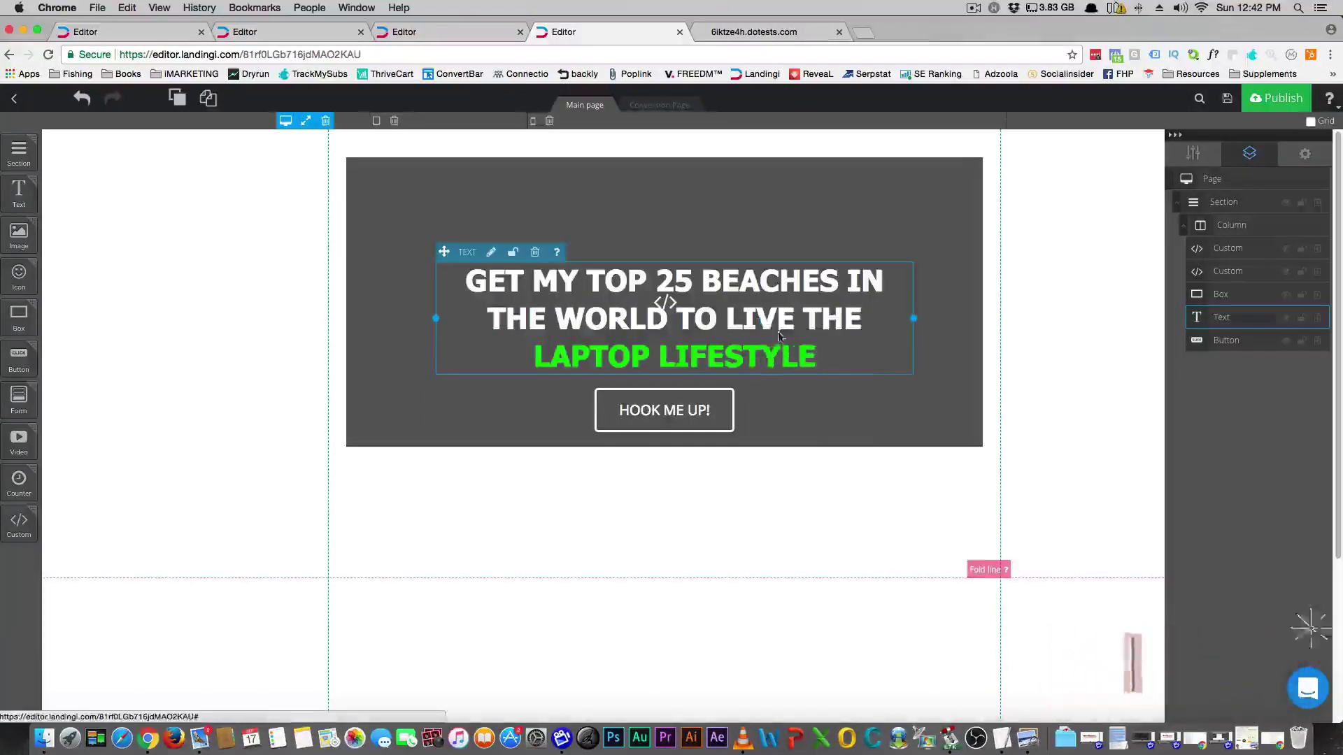
{"action": "right_click", "coordinate": [709, 406]}
{"action": "left_click", "coordinate": [741, 439]}
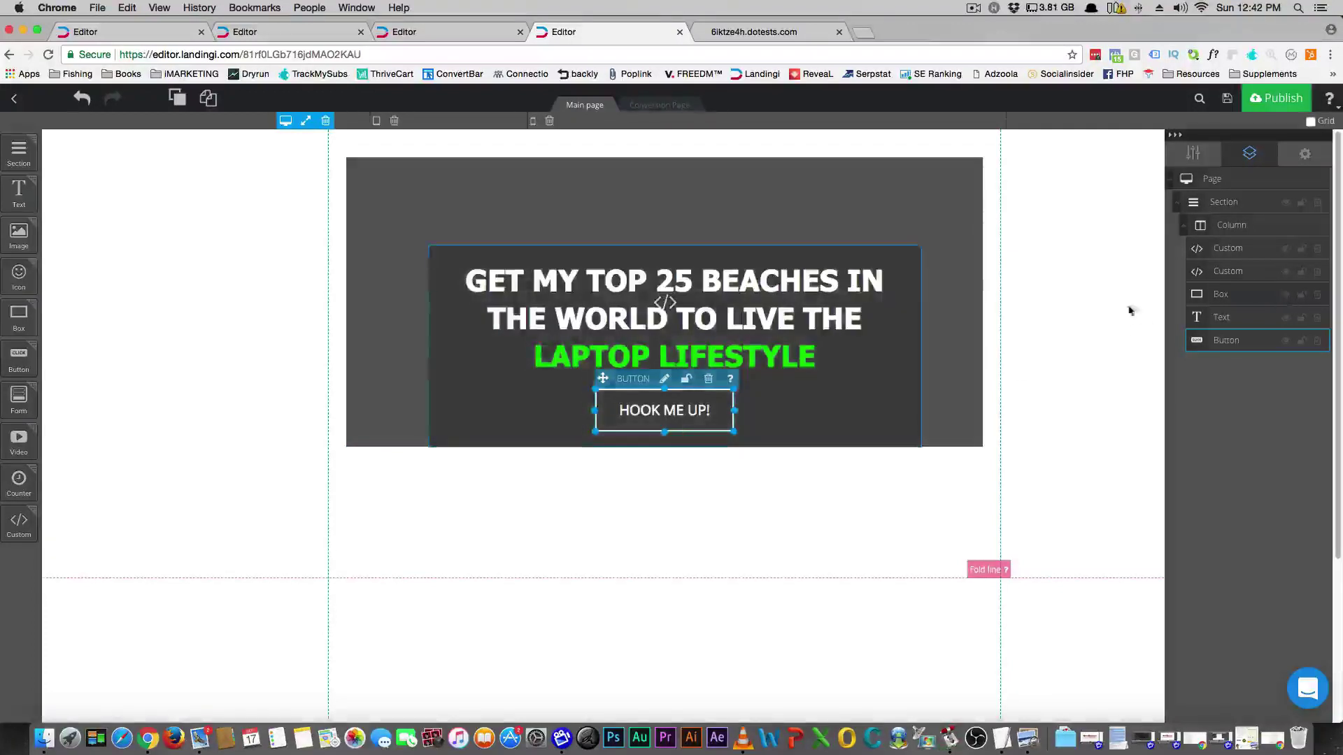
{"action": "left_click", "coordinate": [1018, 330]}
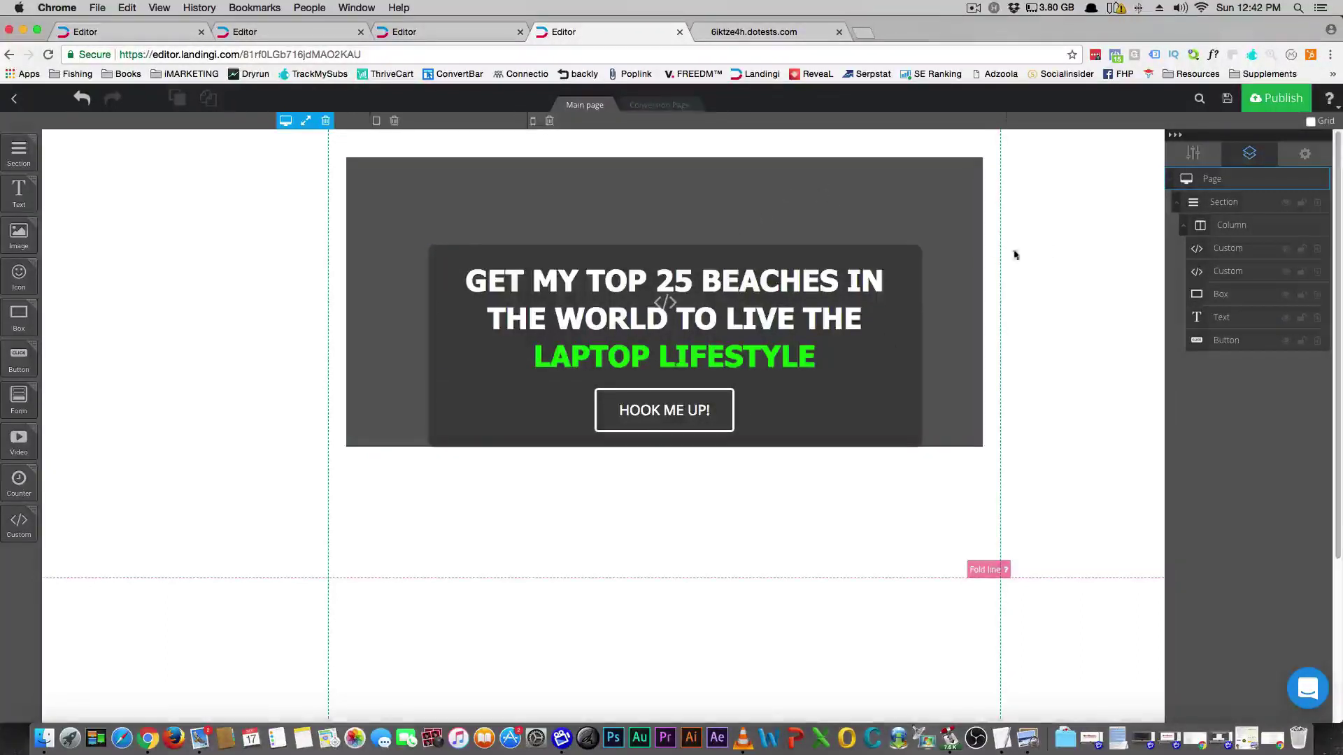
Republish, test the HOOK ME UP! signup popup live, then dismiss the published notice.
{"action": "left_click", "coordinate": [1257, 104]}
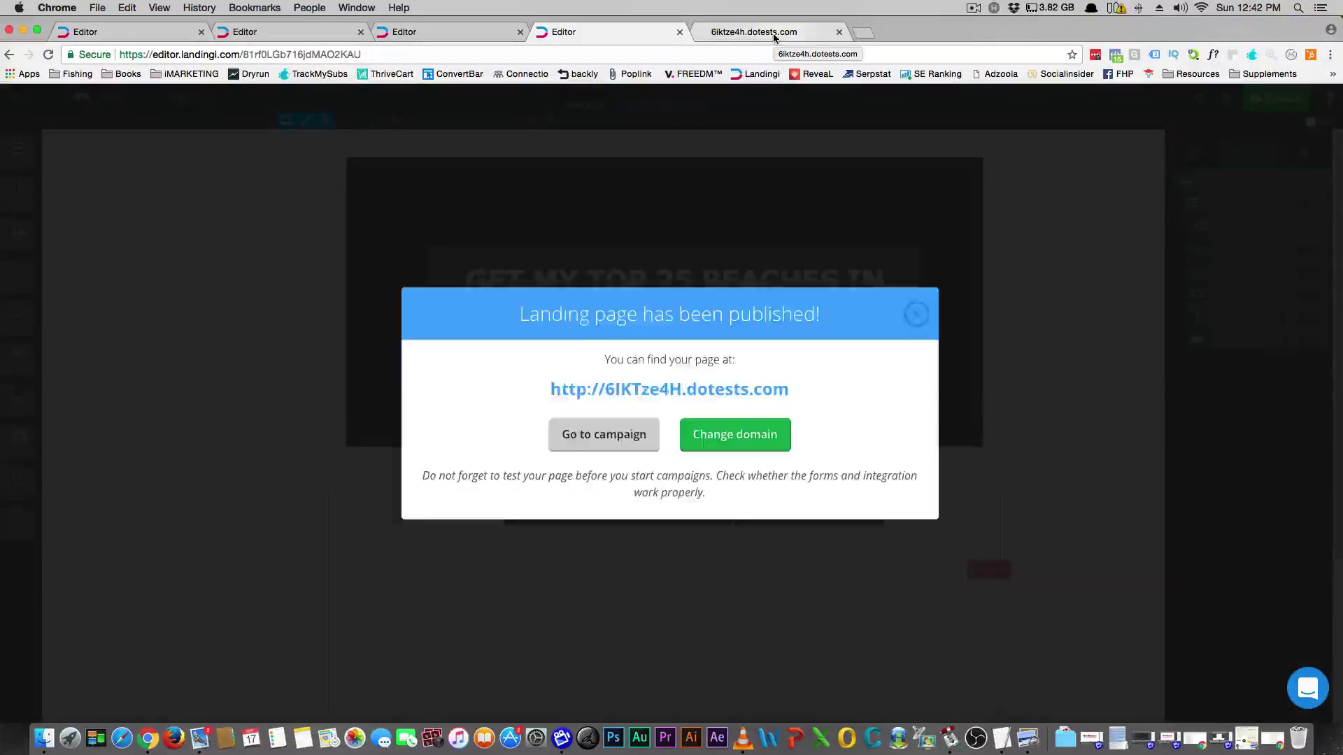
{"action": "left_click", "coordinate": [768, 33]}
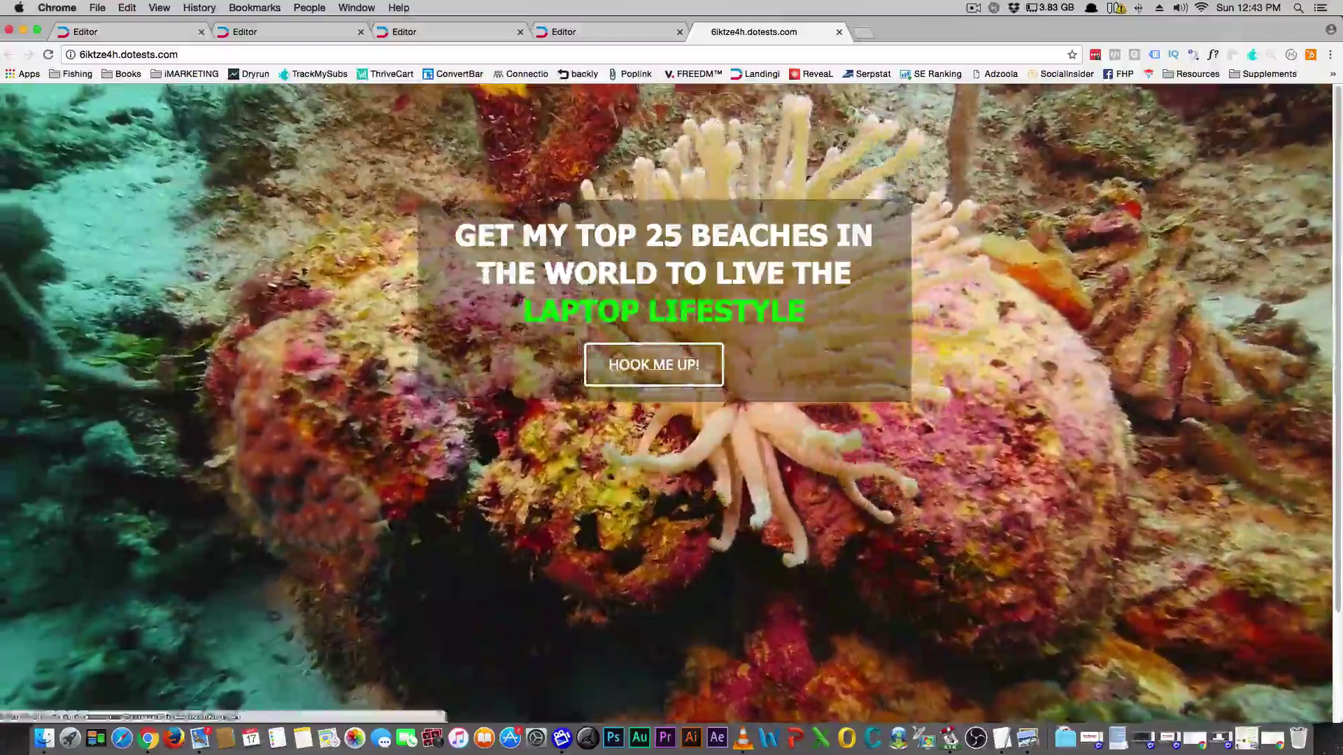
{"action": "left_click", "coordinate": [664, 365]}
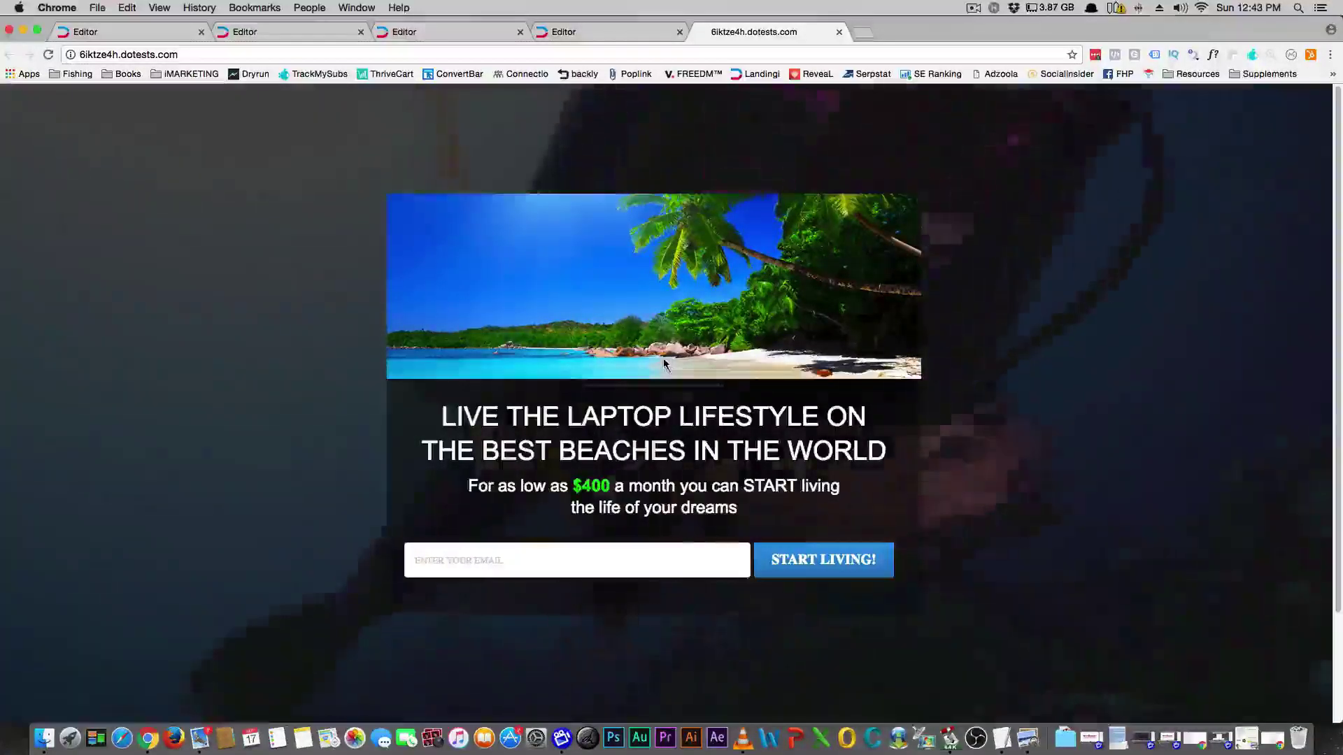
{"action": "left_click", "coordinate": [283, 344]}
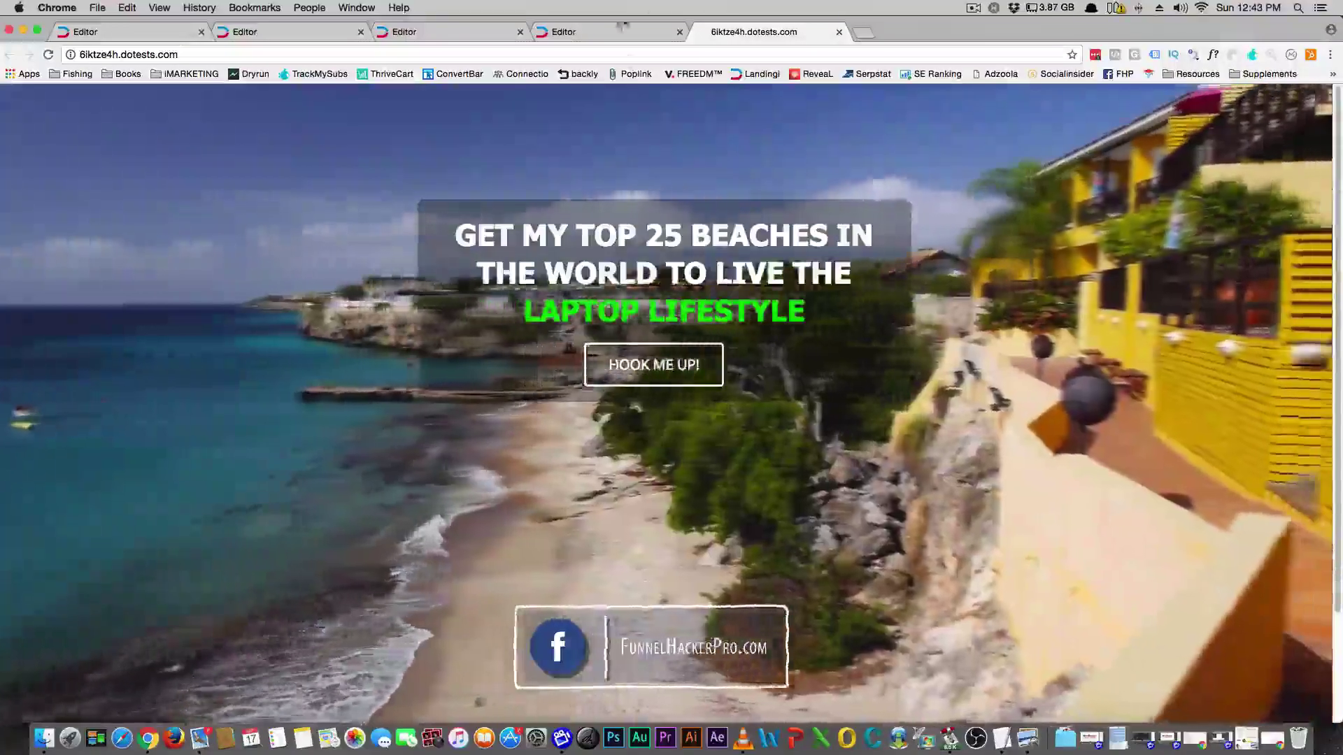
{"action": "left_click", "coordinate": [622, 28]}
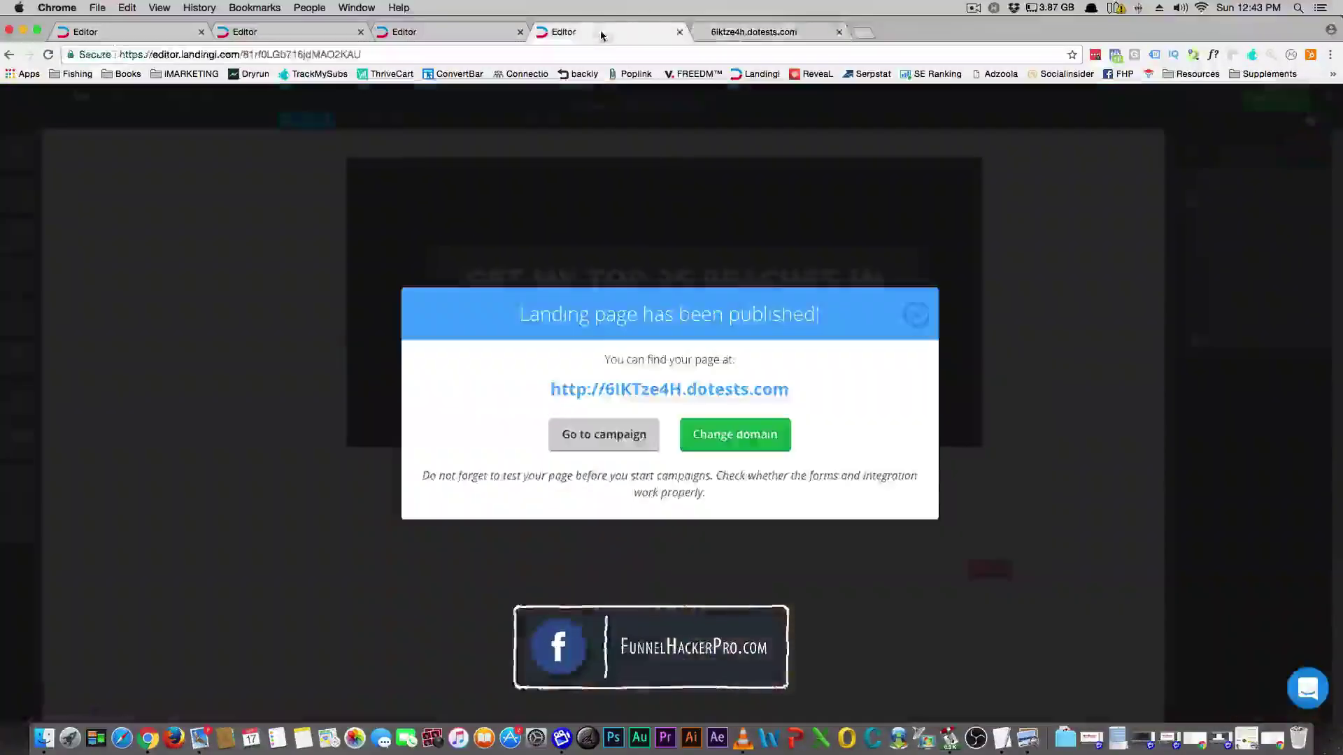
{"action": "left_click", "coordinate": [918, 314]}
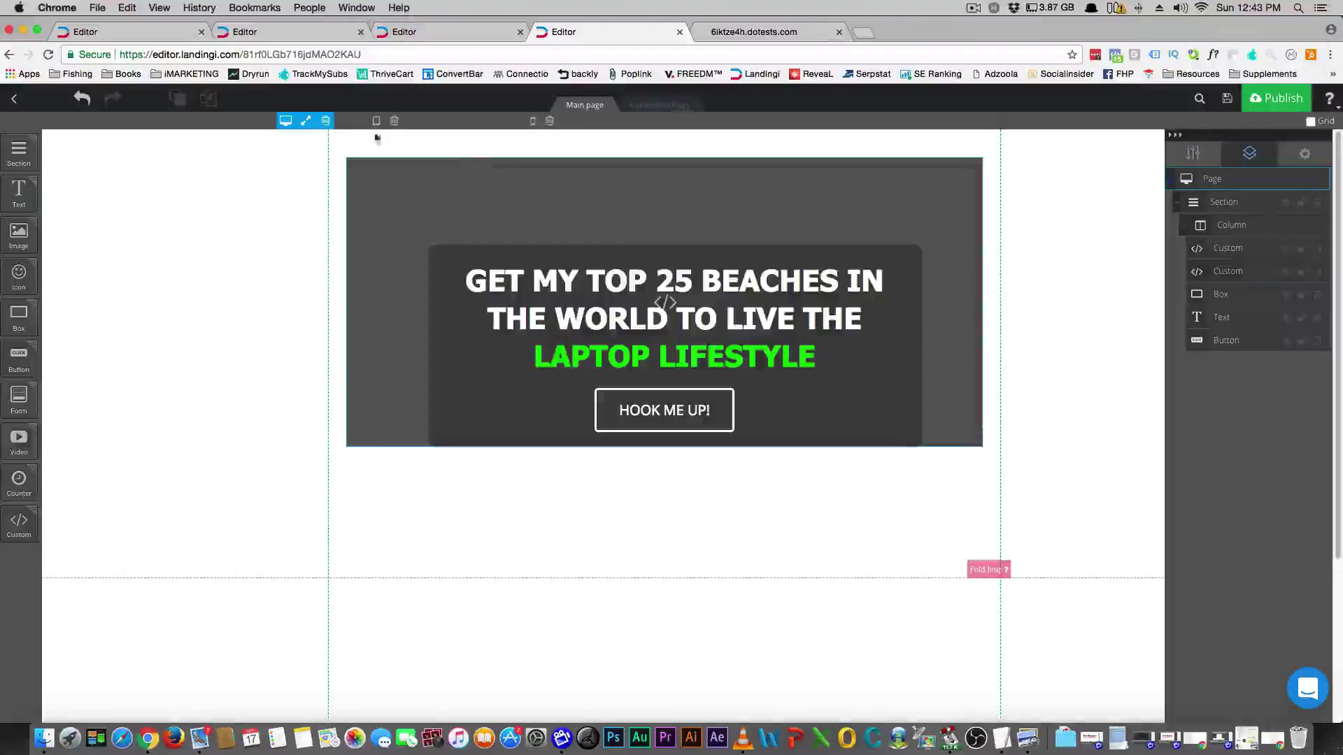
Inspect the beach popup's image and section, glance at the live page, then open the custom-code page editor.
{"action": "left_click", "coordinate": [250, 35]}
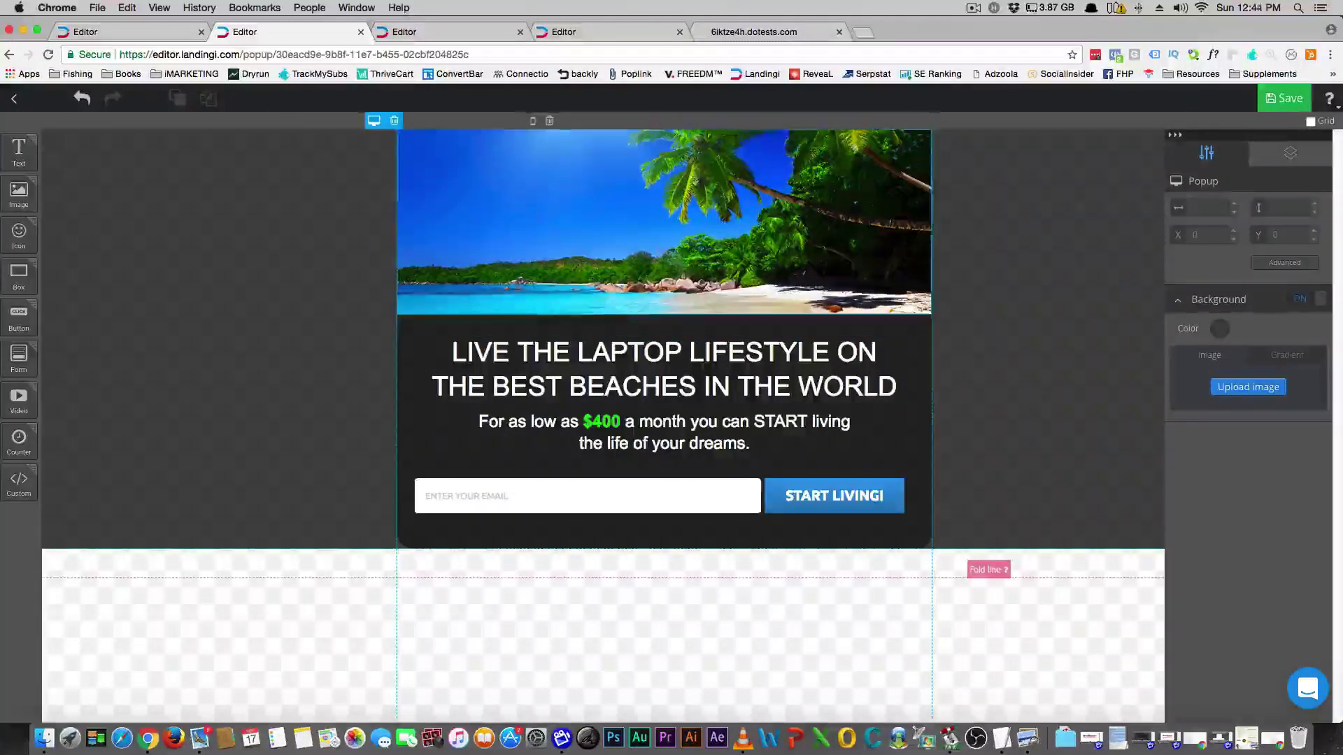
{"action": "left_click", "coordinate": [552, 211]}
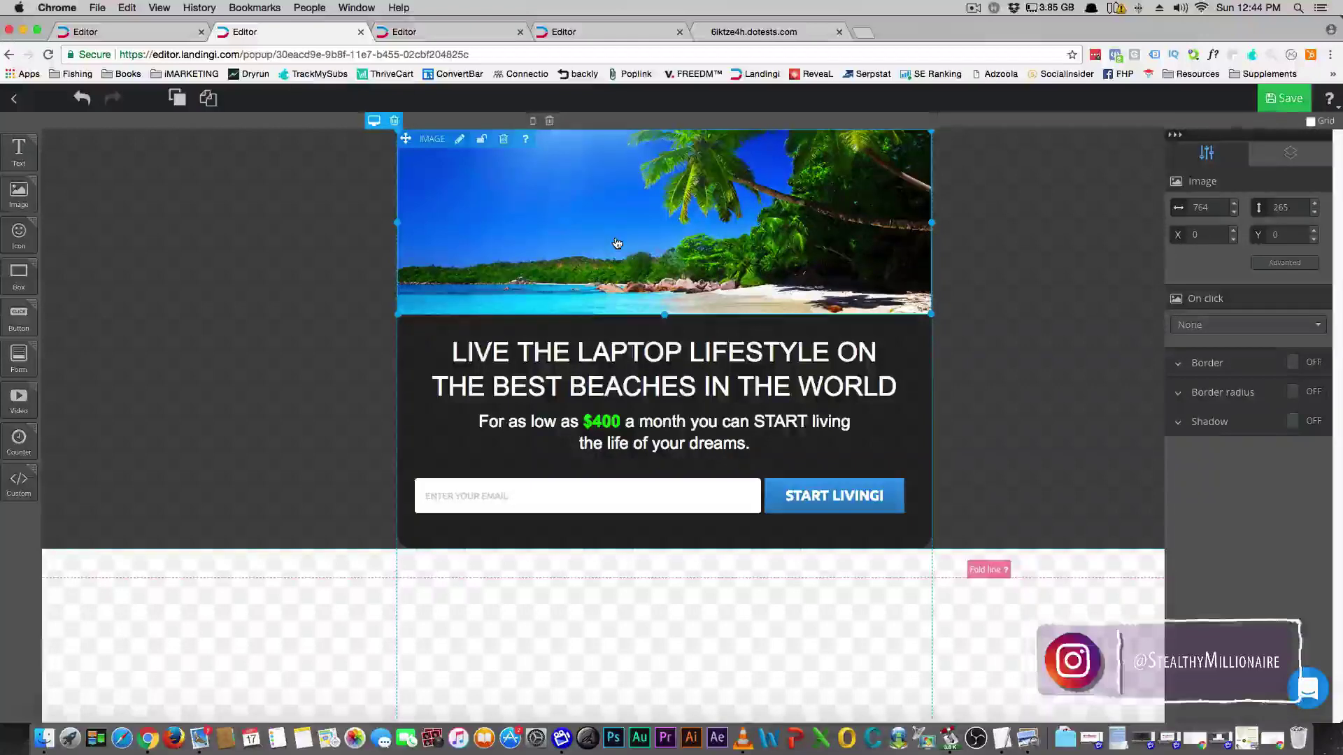
{"action": "left_click", "coordinate": [887, 428]}
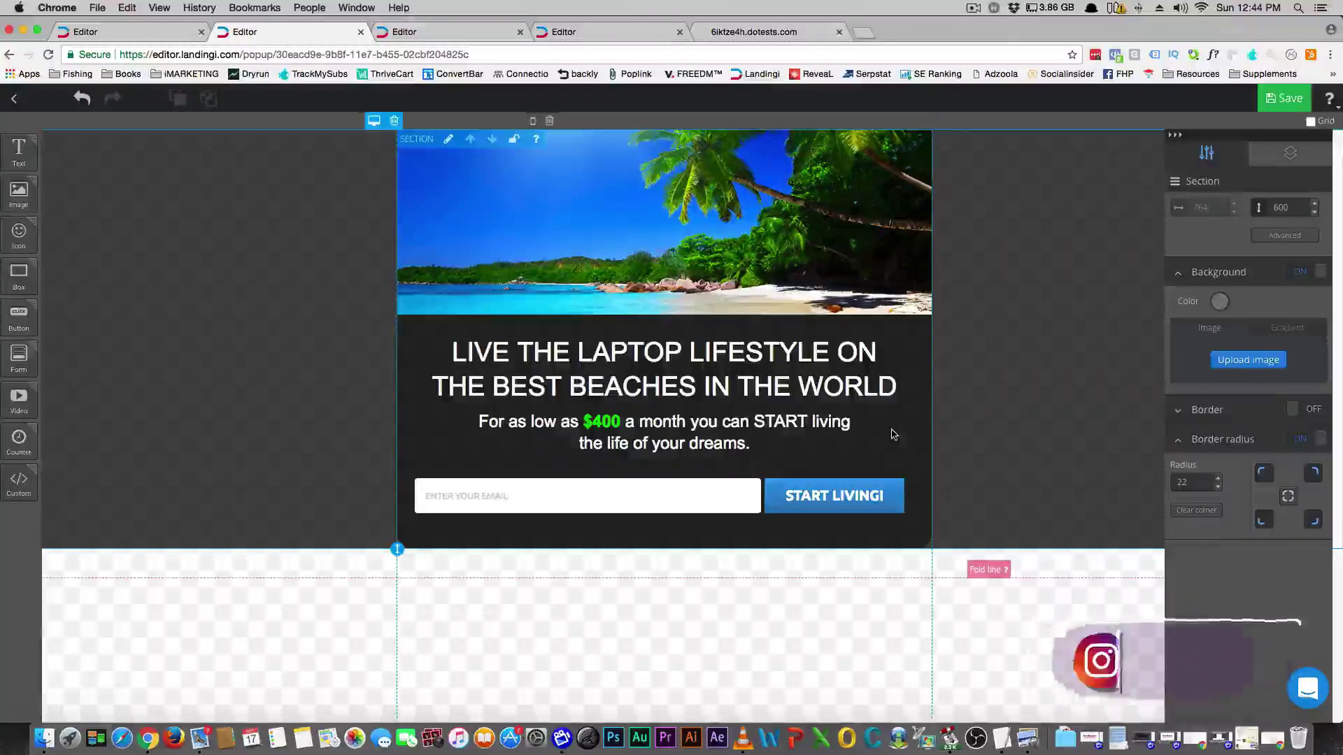
{"action": "key", "text": "super+5"}
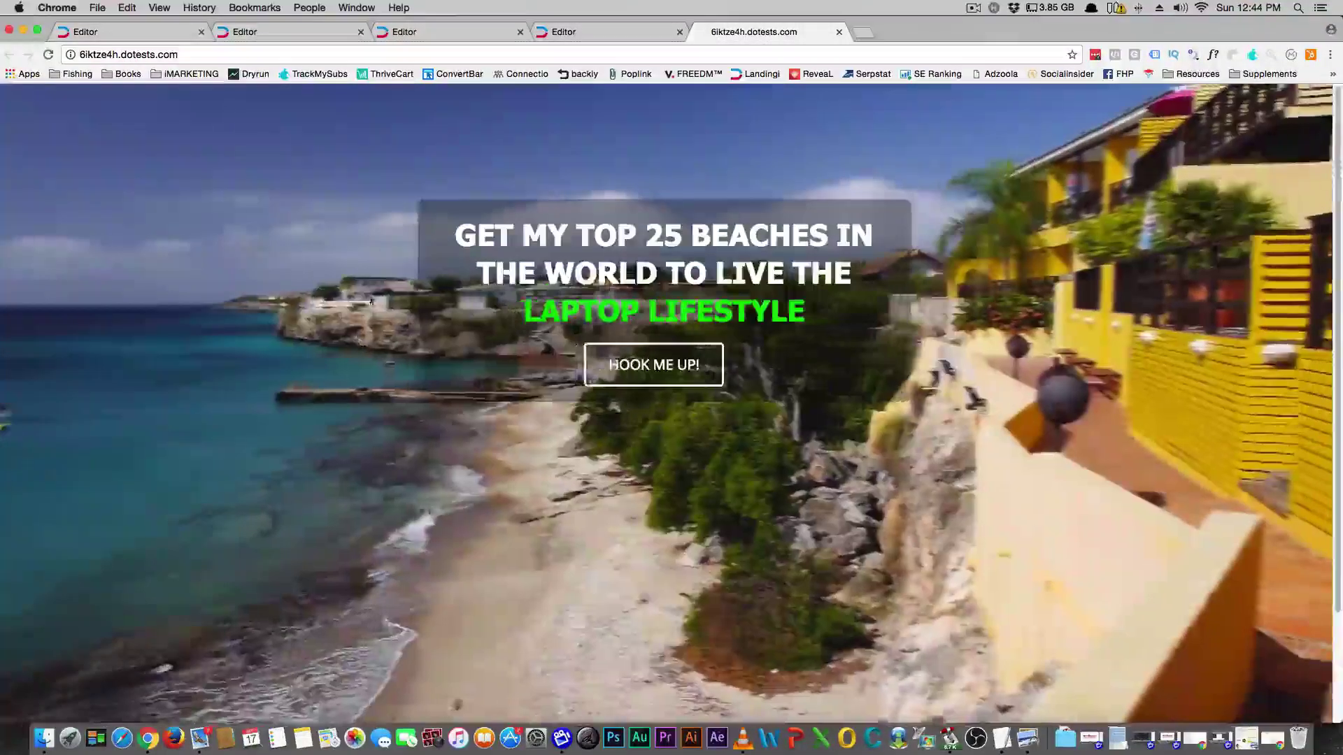
{"action": "key", "text": "super+2"}
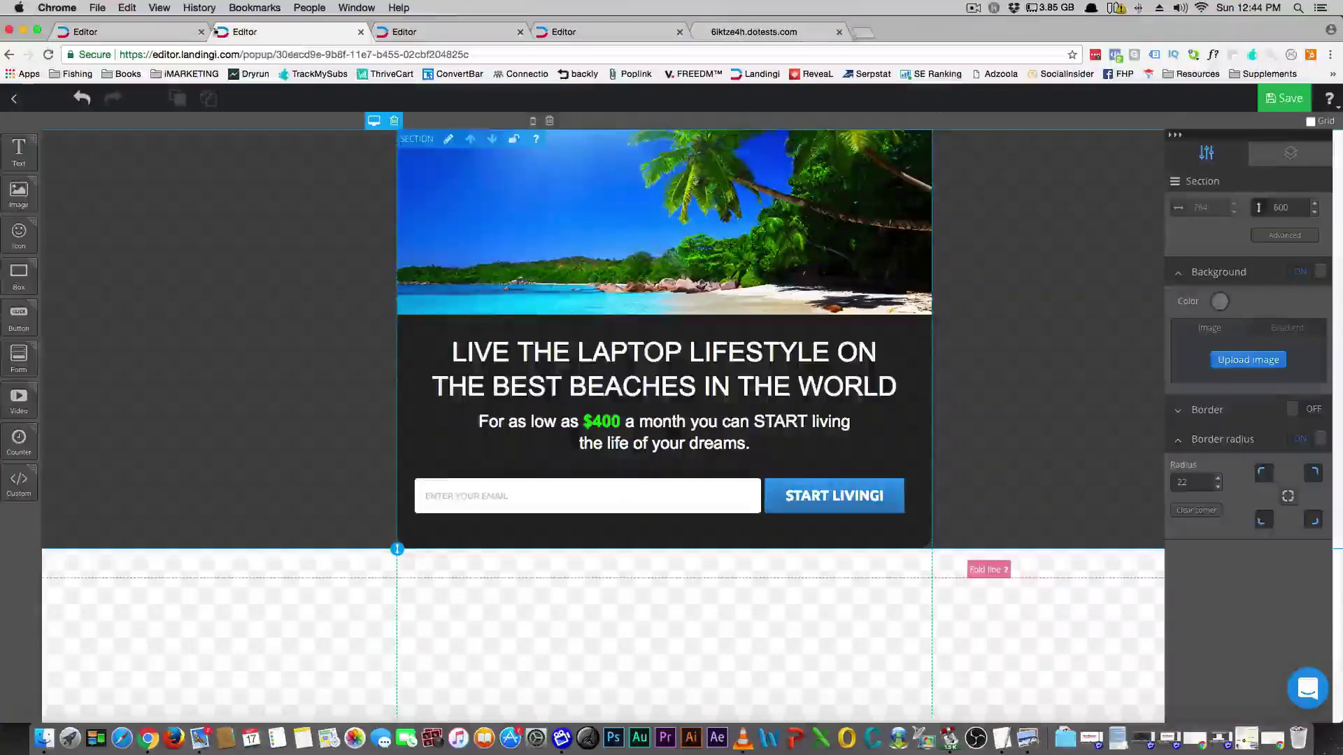
{"action": "left_click", "coordinate": [432, 30]}
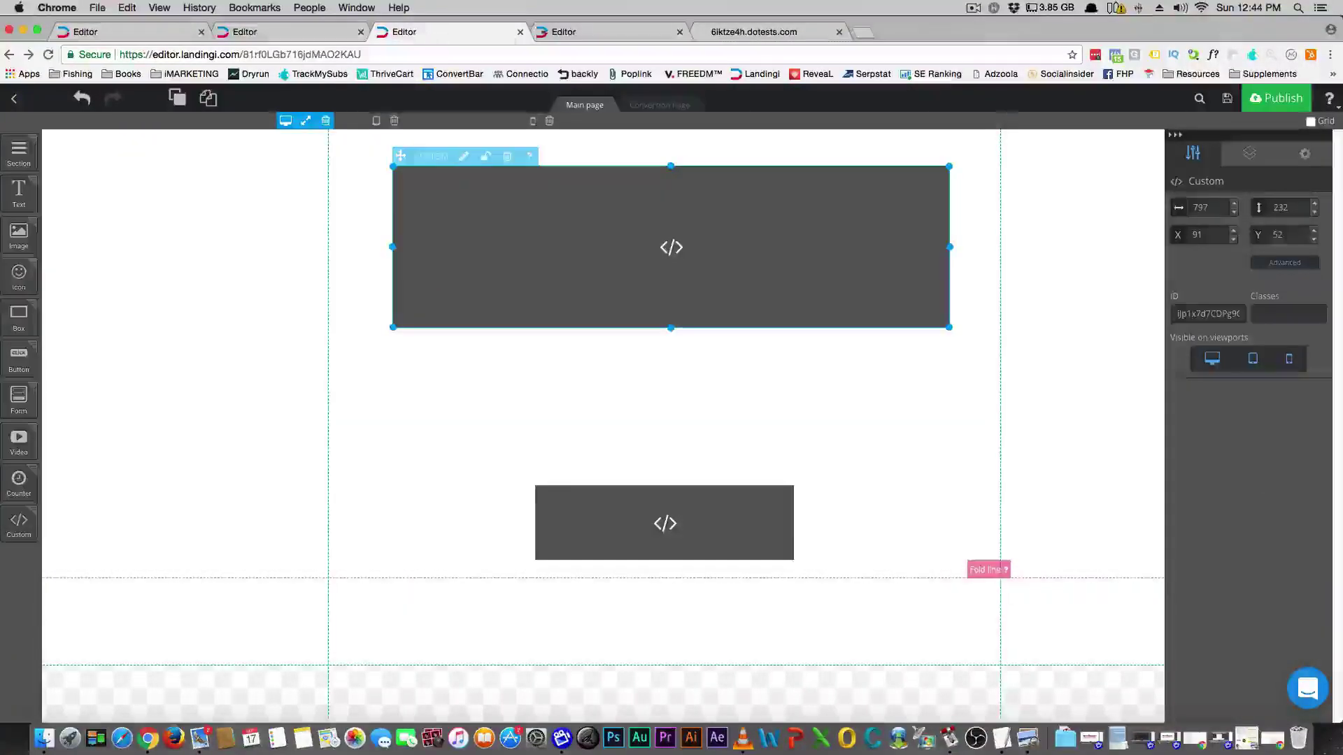
Inspect the headline box's background colour, #000000 at alpha 27, then deselect the box.
{"action": "left_click", "coordinate": [551, 32]}
{"action": "left_click", "coordinate": [893, 424]}
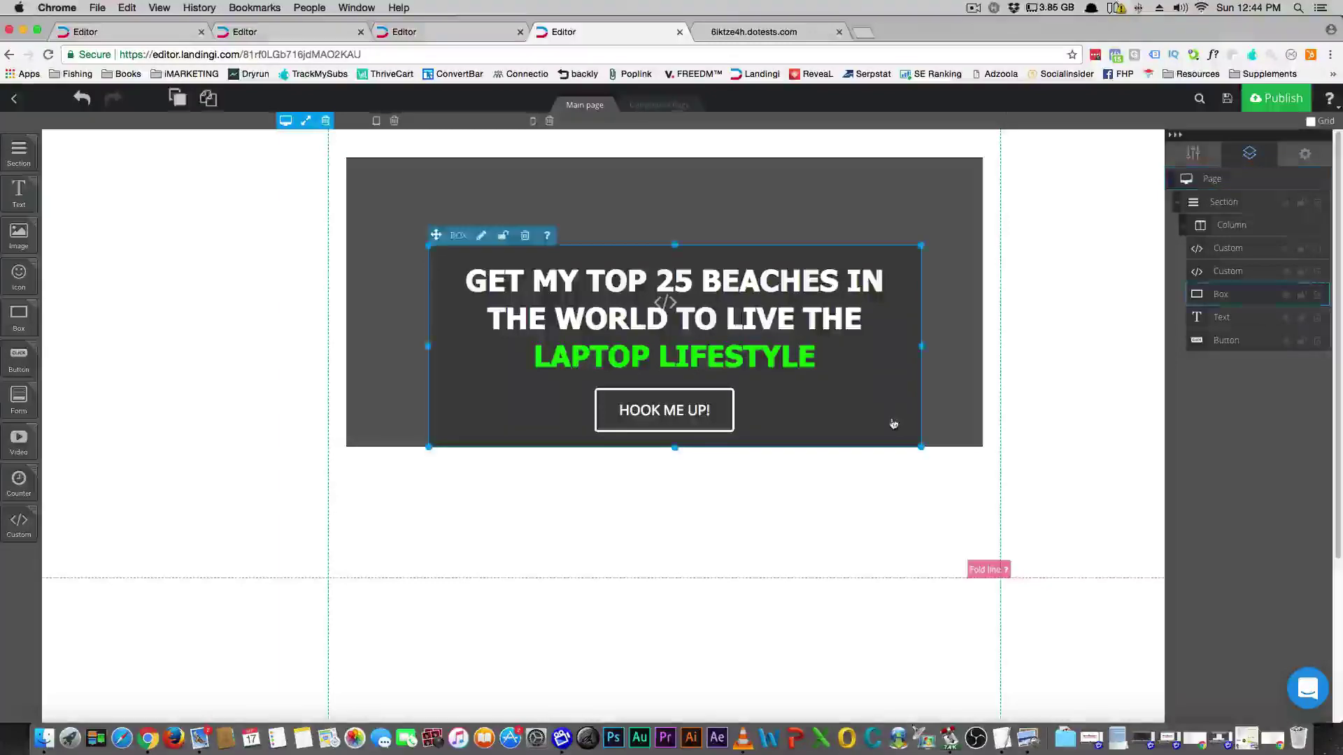
{"action": "left_click", "coordinate": [1192, 153]}
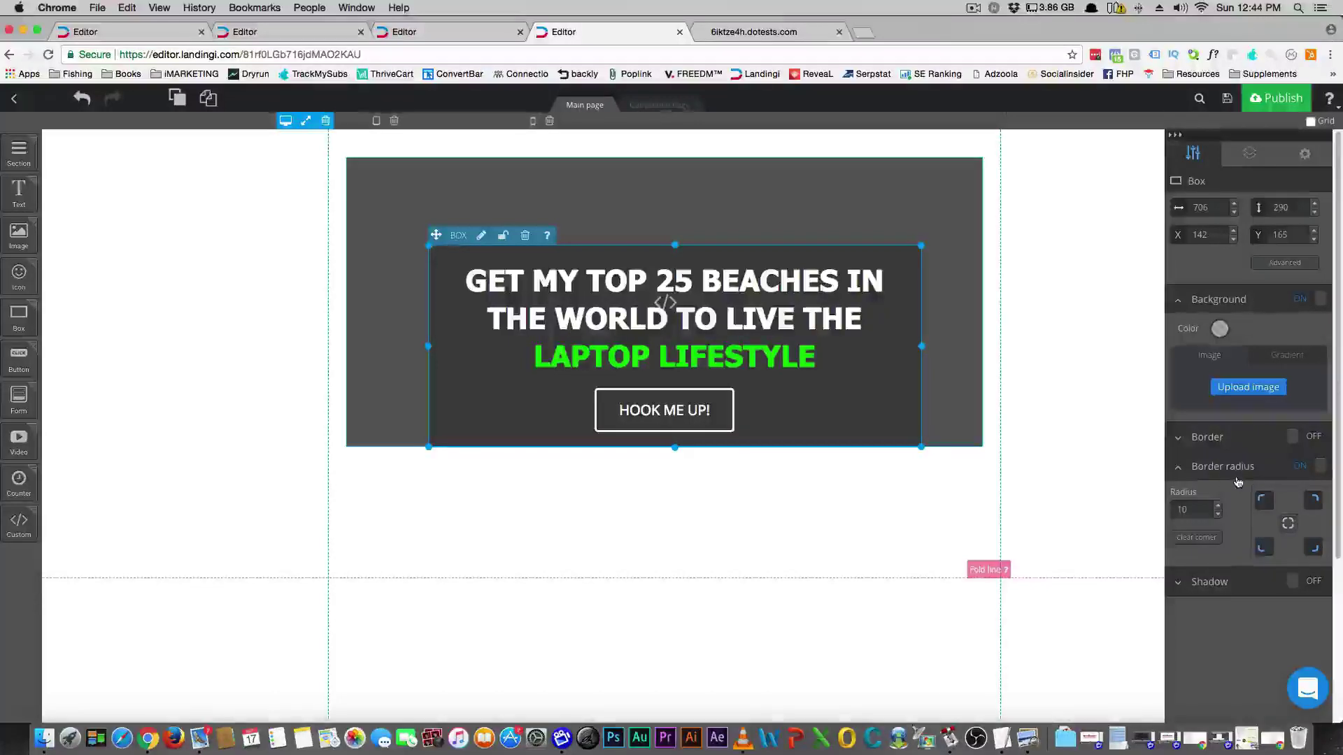
{"action": "left_click", "coordinate": [1220, 329]}
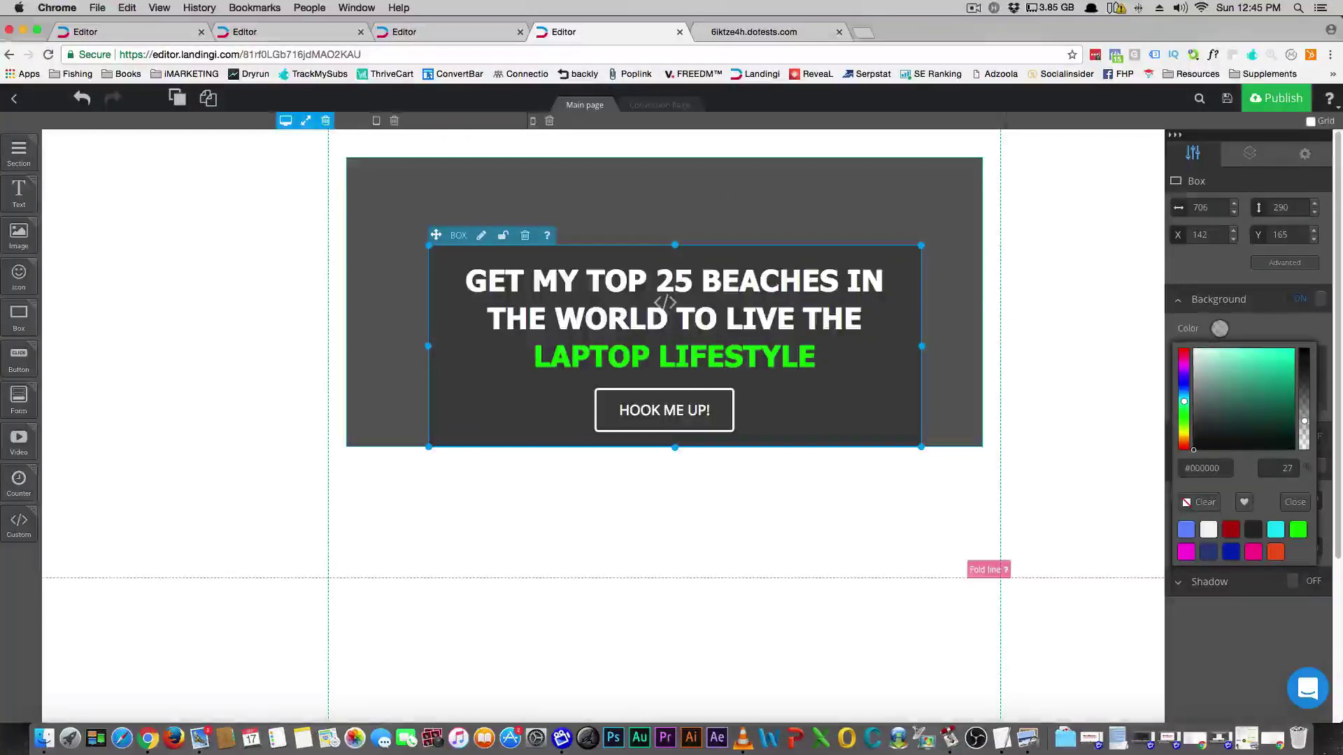
{"action": "left_click", "coordinate": [511, 564]}
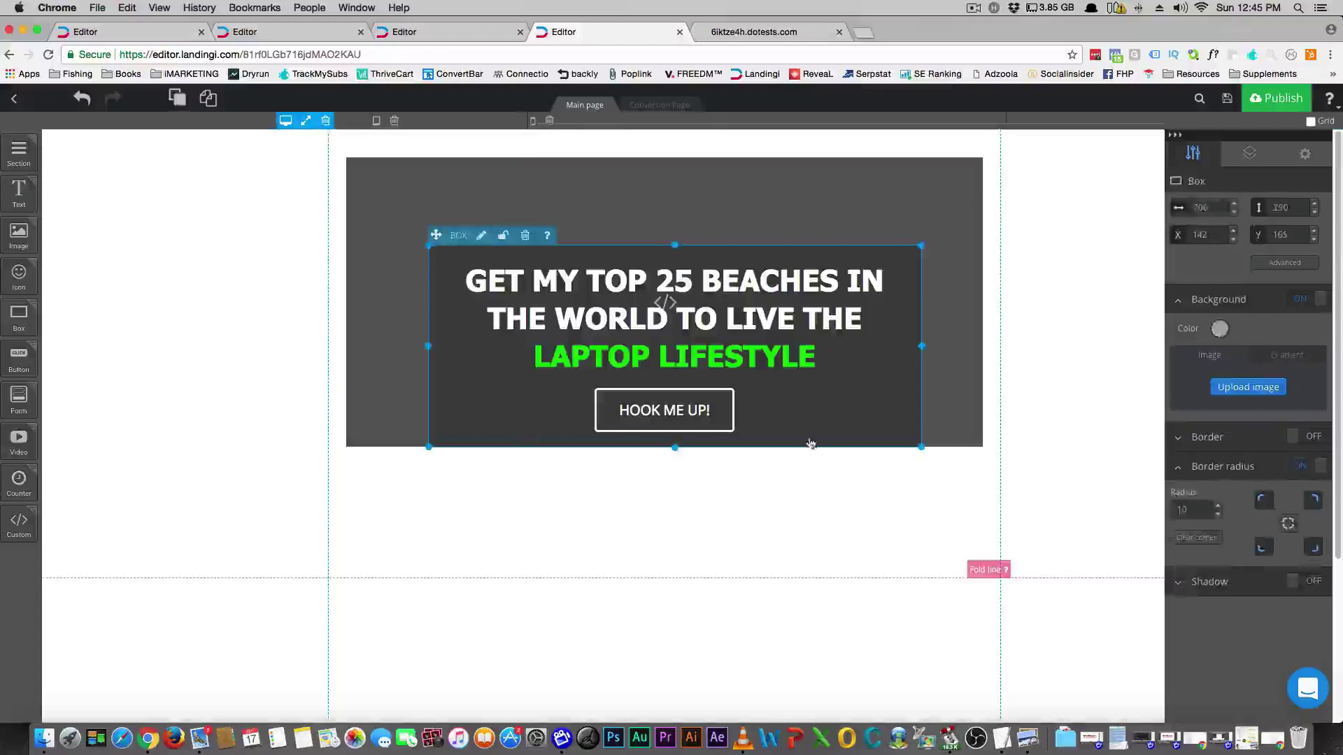
{"action": "left_click", "coordinate": [1219, 328]}
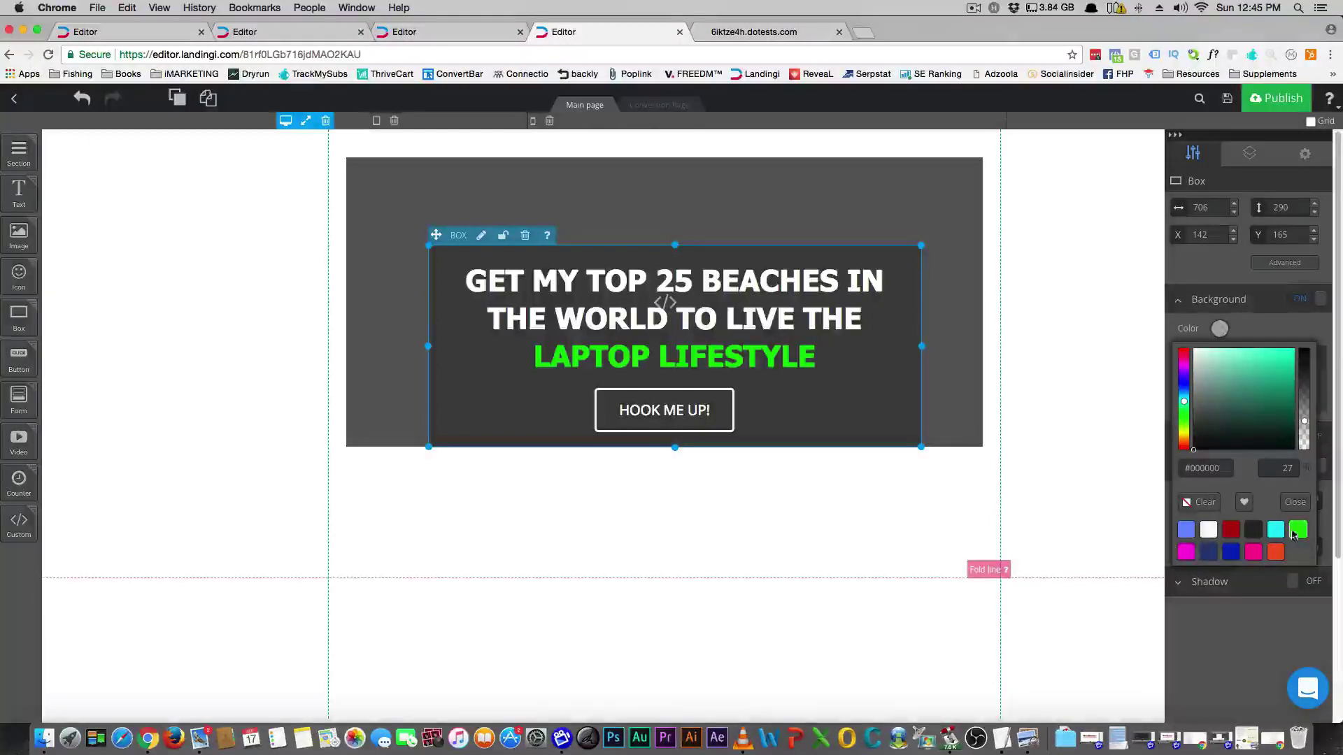
{"action": "left_click", "coordinate": [1210, 629]}
{"action": "left_click", "coordinate": [1064, 381]}
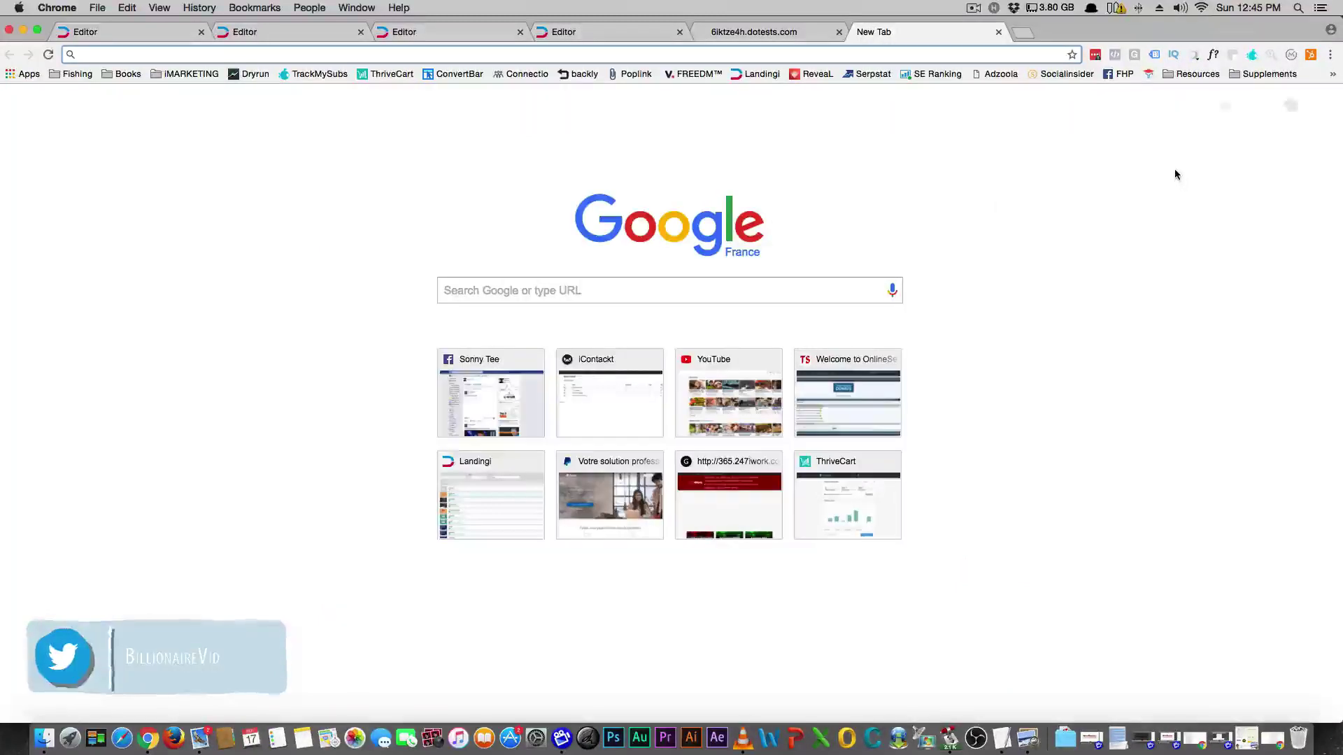
Open the Corp Colors sheet and read the header colour codes in E2, E3 and D3.
{"action": "left_click", "coordinate": [1258, 105]}
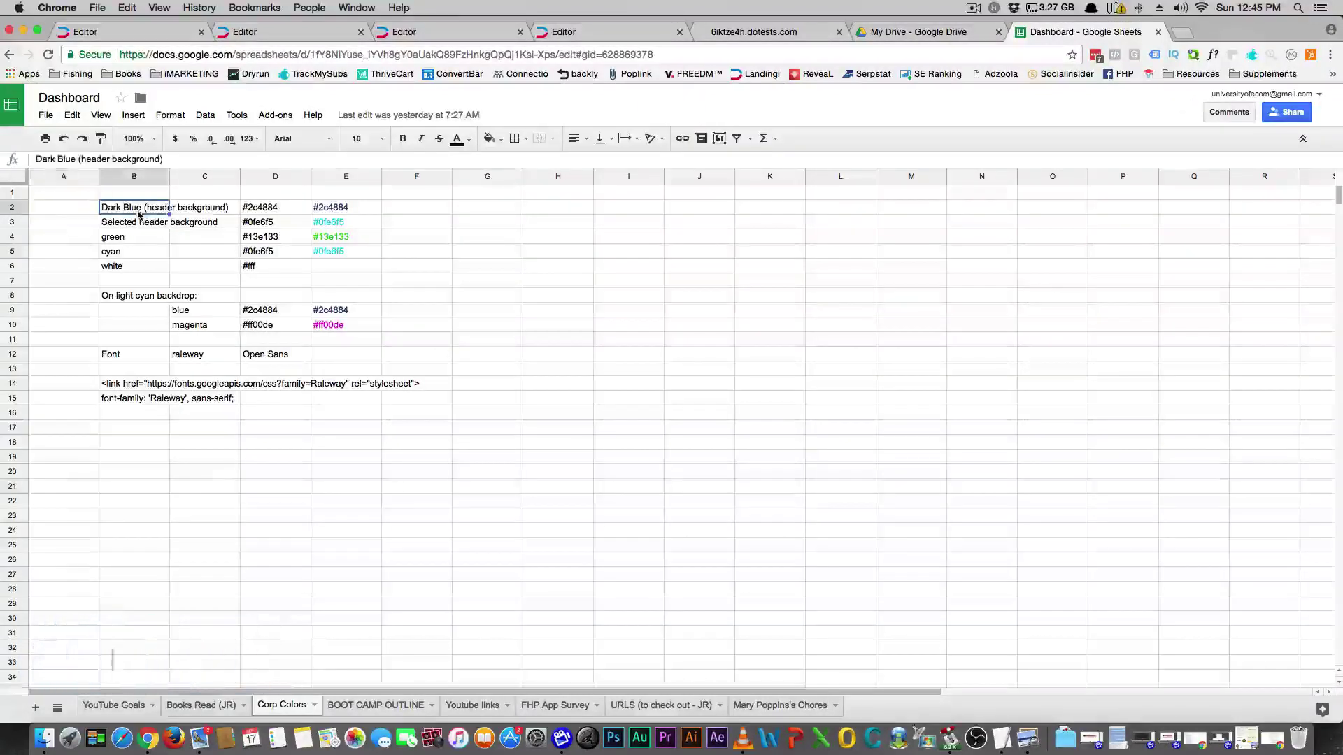
{"action": "left_click", "coordinate": [417, 282]}
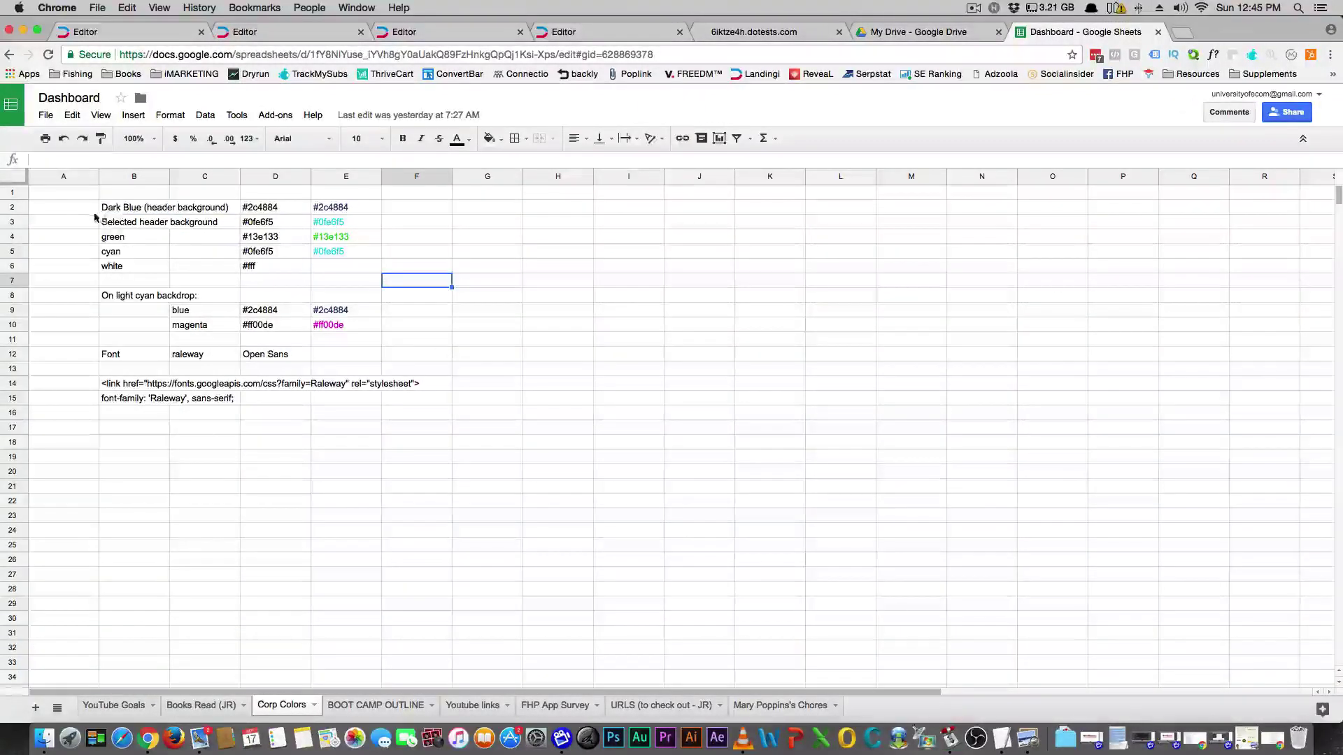
{"action": "left_click", "coordinate": [334, 210]}
{"action": "left_click", "coordinate": [338, 224]}
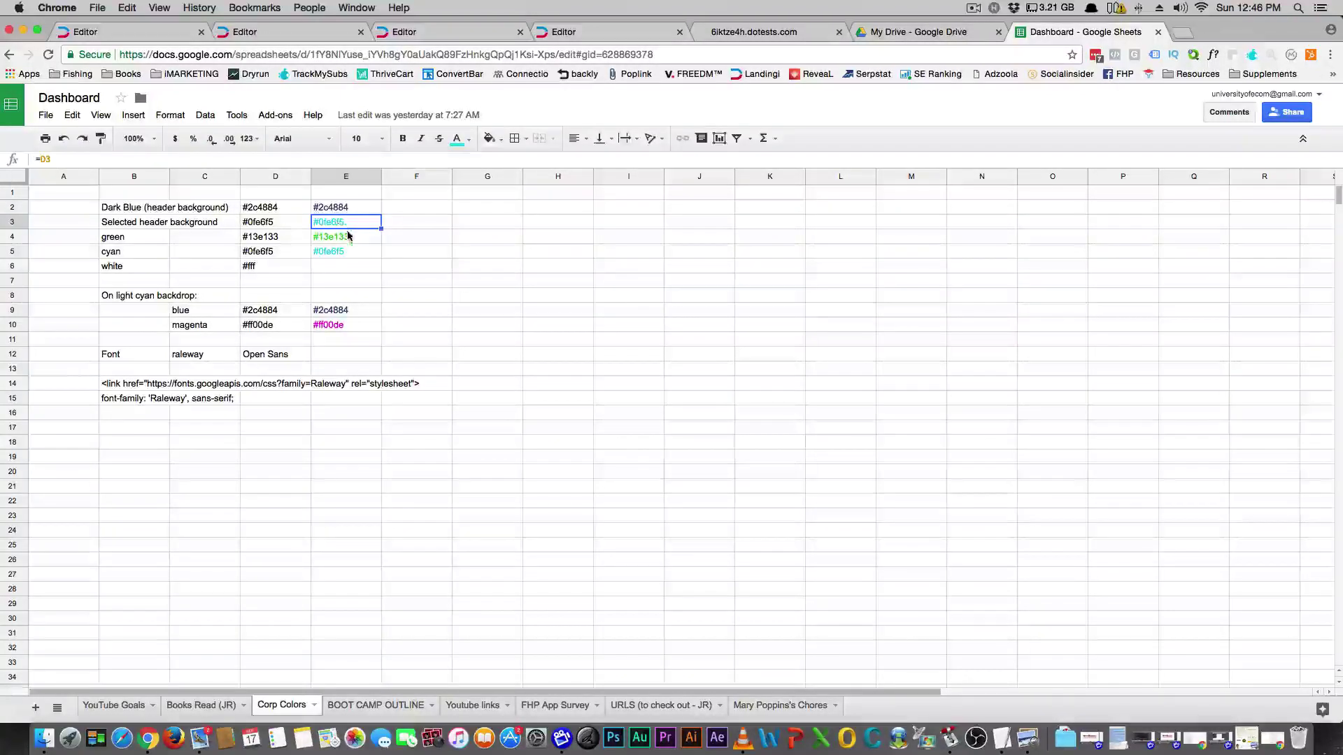
{"action": "left_click", "coordinate": [138, 223]}
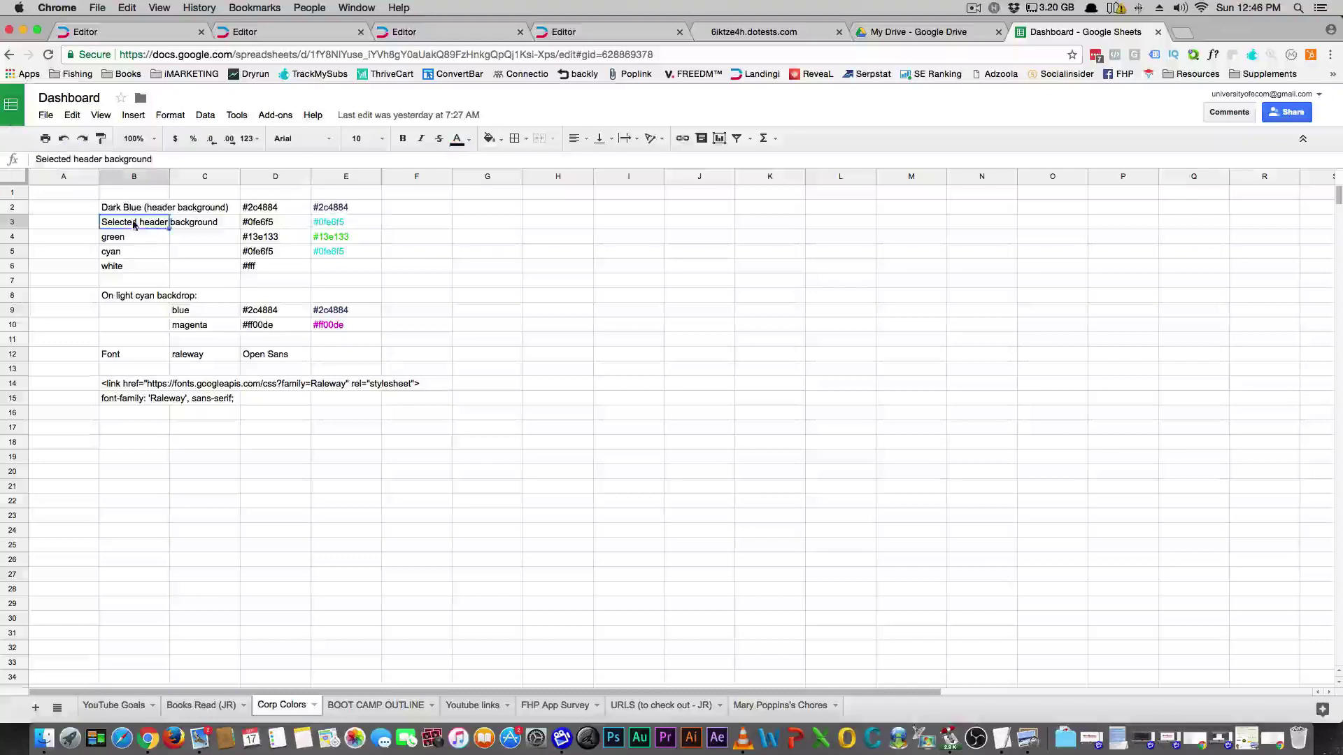
{"action": "left_click", "coordinate": [266, 226]}
{"action": "left_click", "coordinate": [352, 226]}
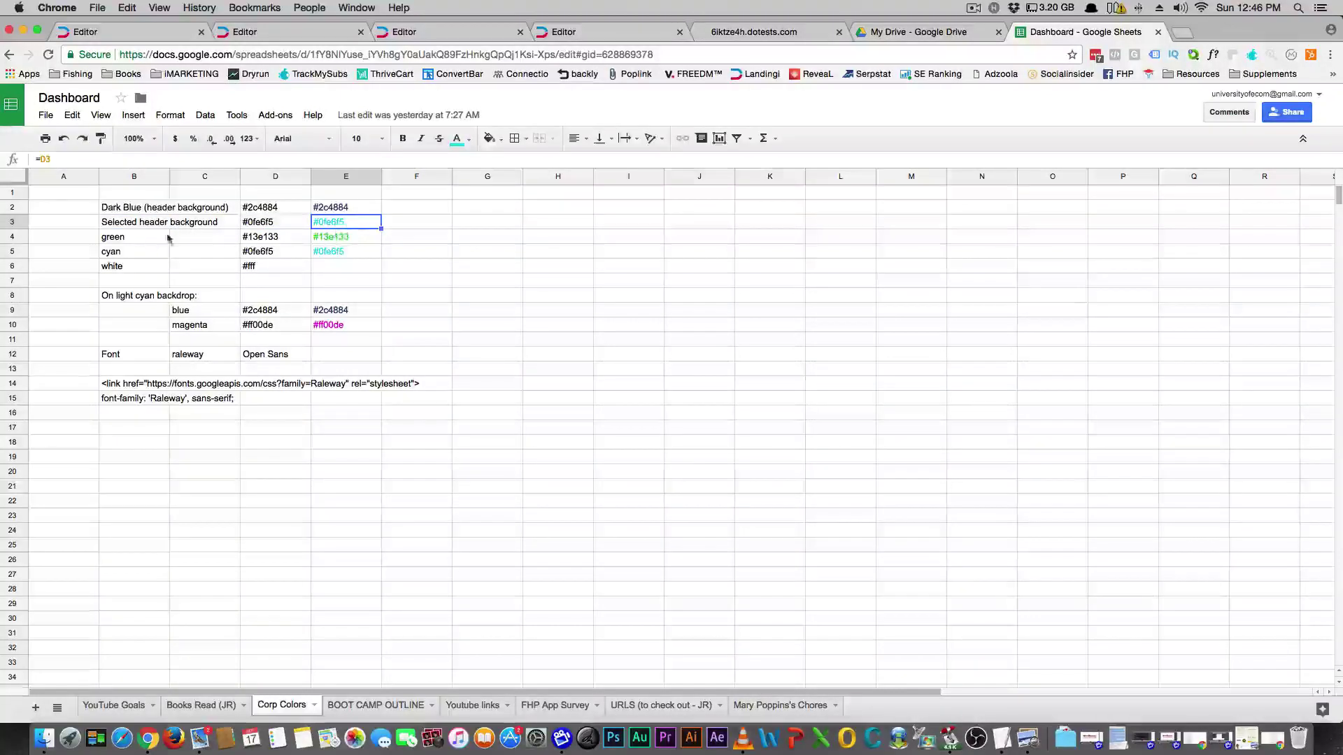
Check the green, magenta and blue codes in E4, E10 and E9, then return to Landingi.
{"action": "left_click", "coordinate": [345, 242]}
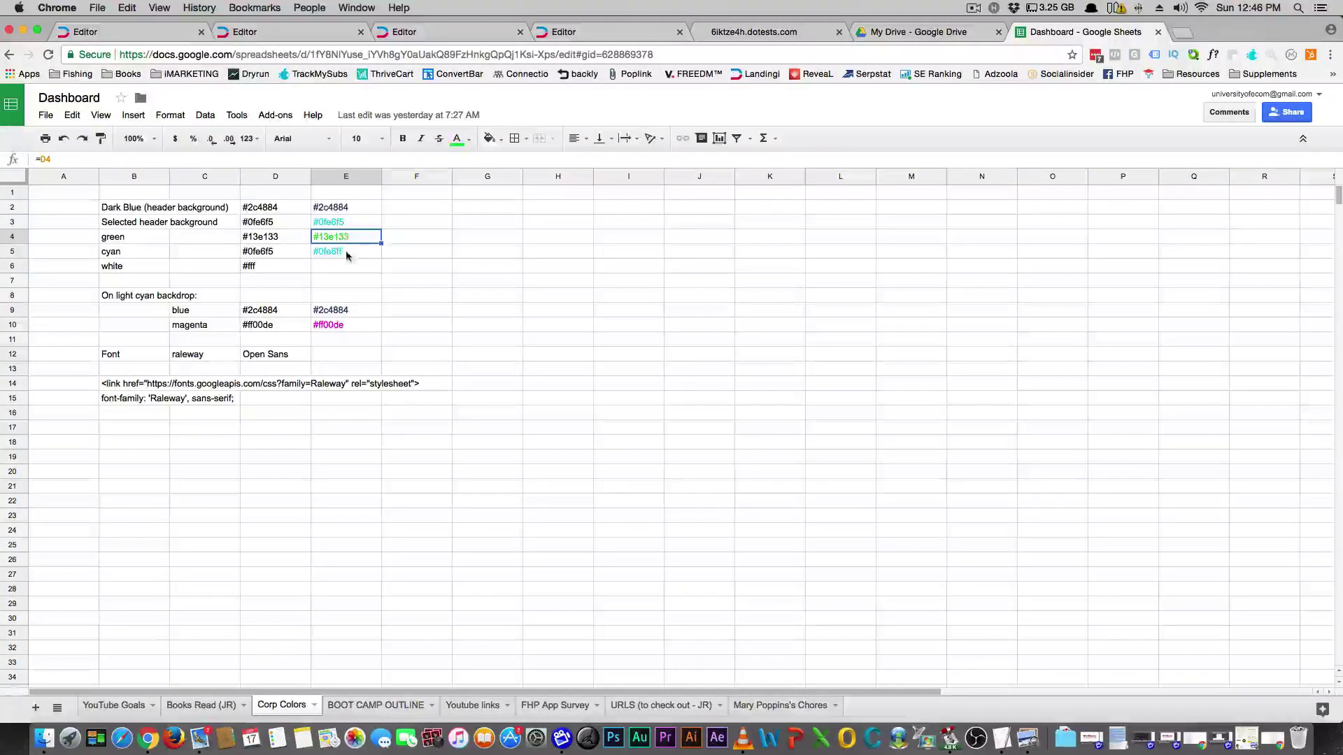
{"action": "left_click", "coordinate": [327, 328]}
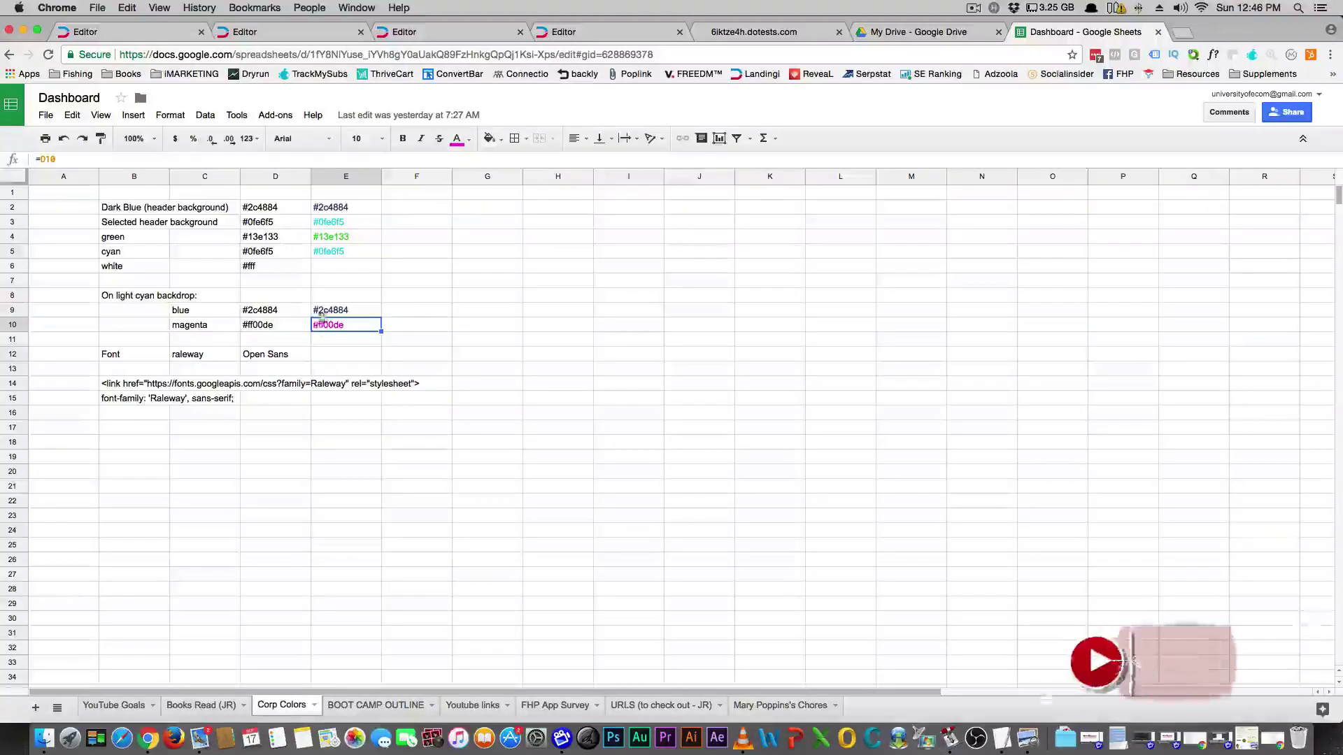
{"action": "left_click", "coordinate": [325, 313]}
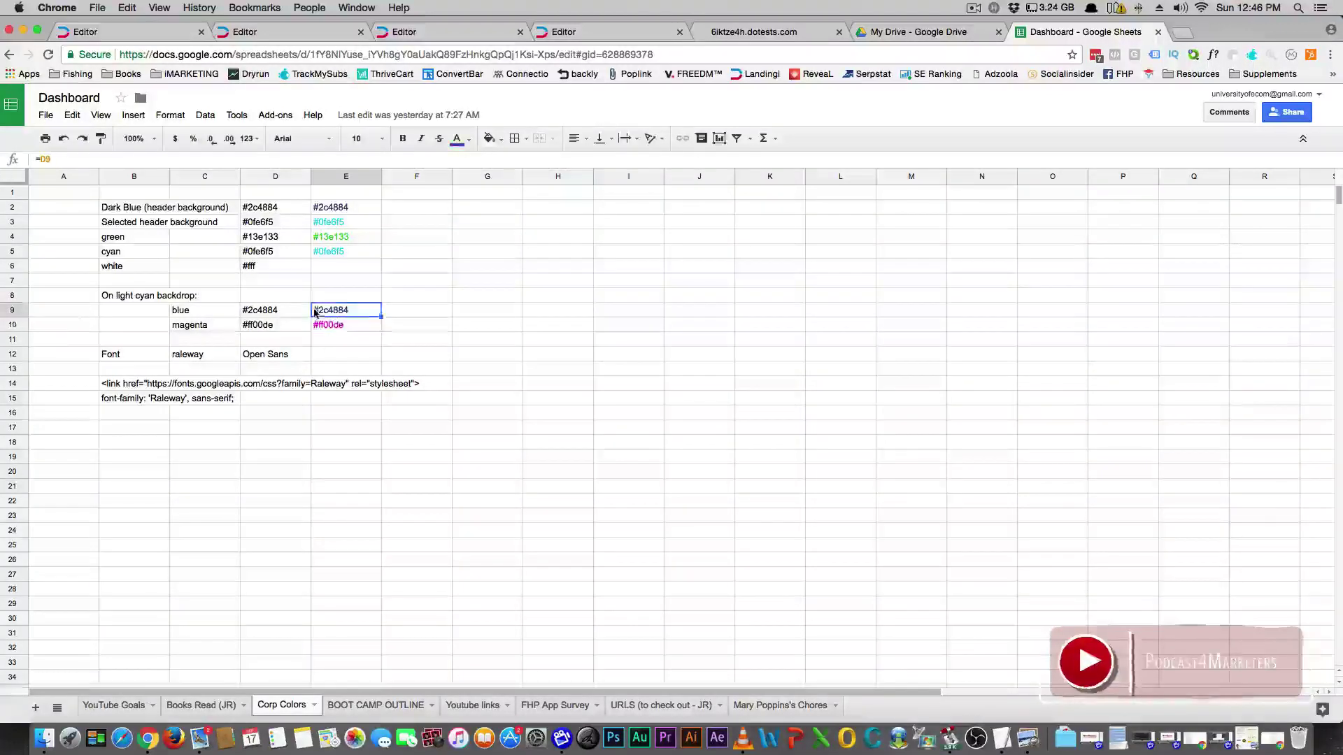
{"action": "left_click", "coordinate": [325, 330]}
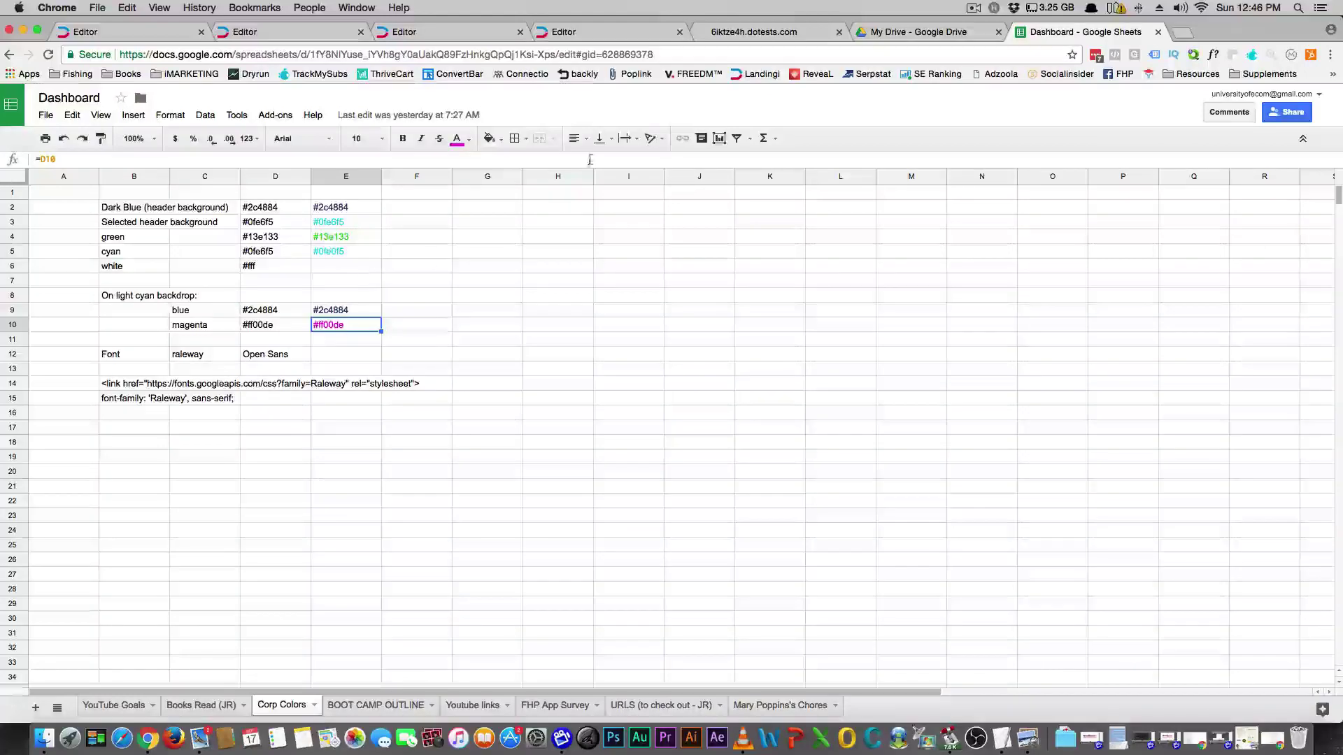
{"action": "left_click", "coordinate": [588, 32]}
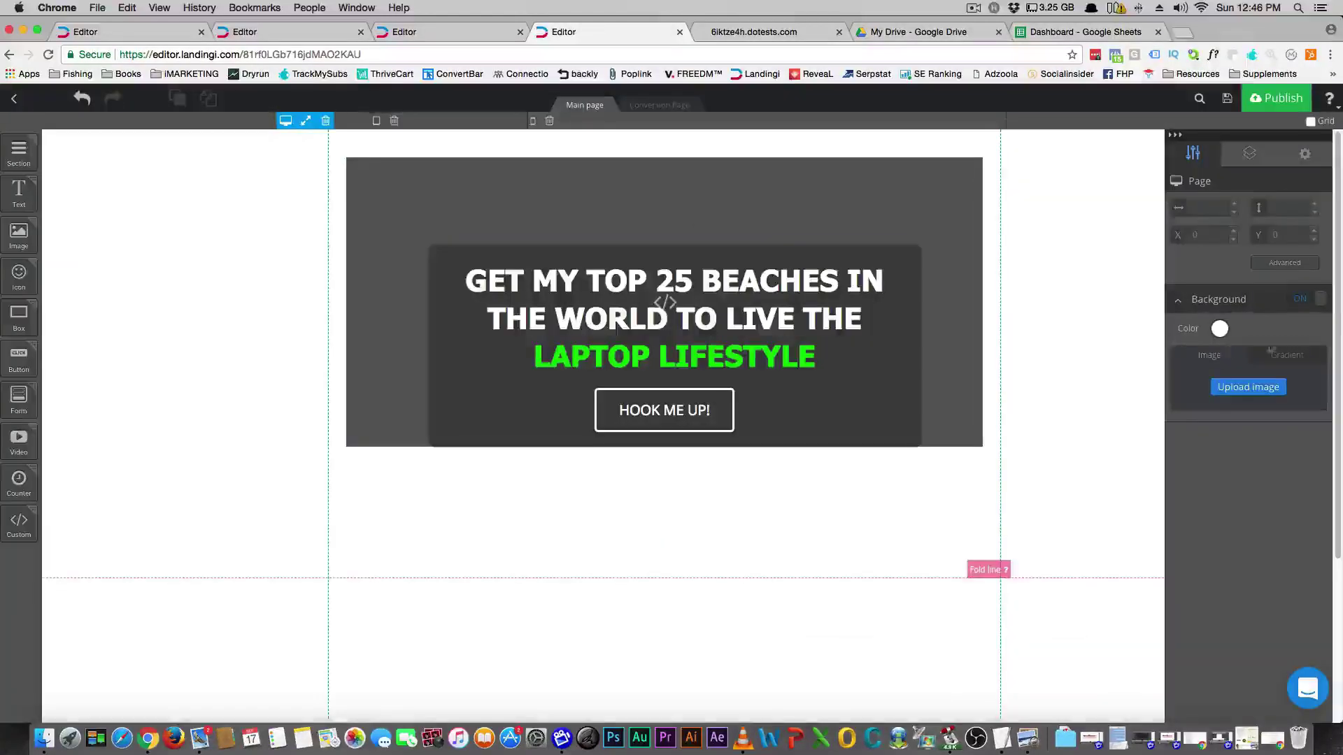
Give the headline box a #000000 background at 27 opacity and a border radius of 10.
{"action": "left_click", "coordinate": [867, 386]}
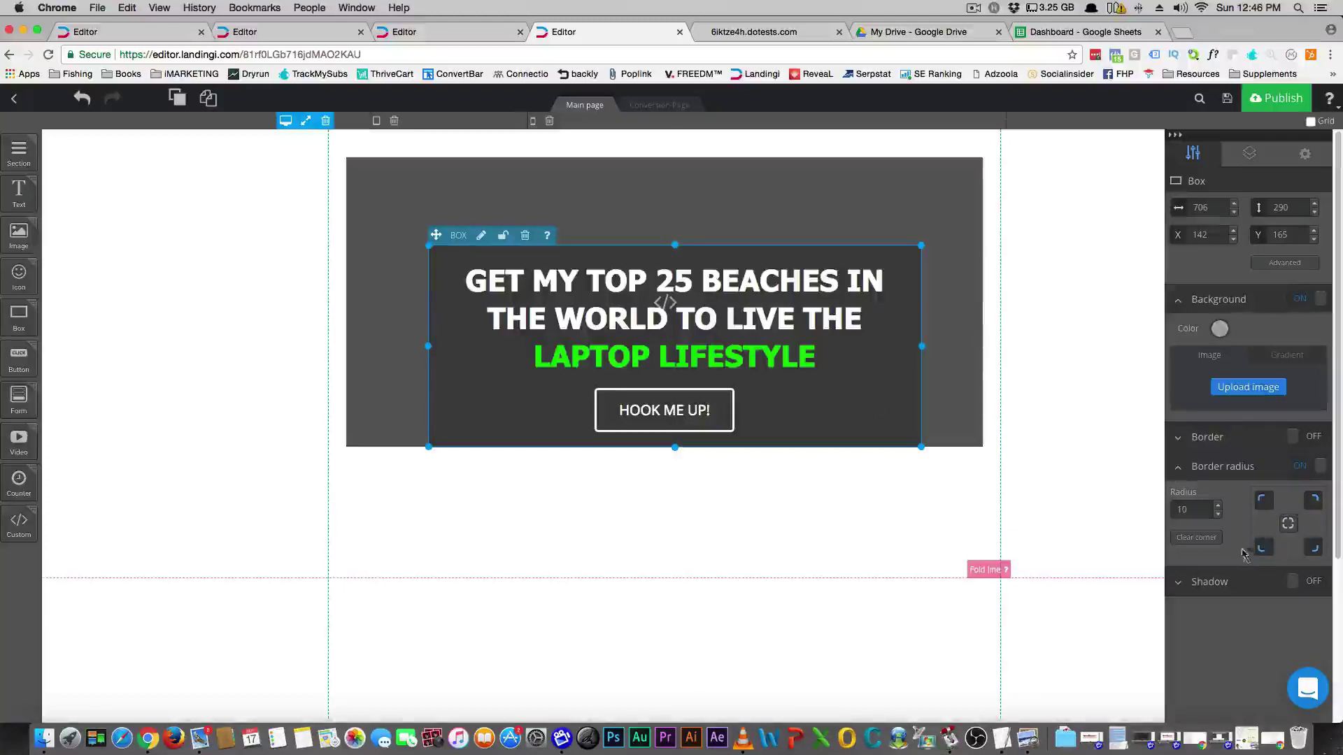
{"action": "left_click", "coordinate": [1220, 329]}
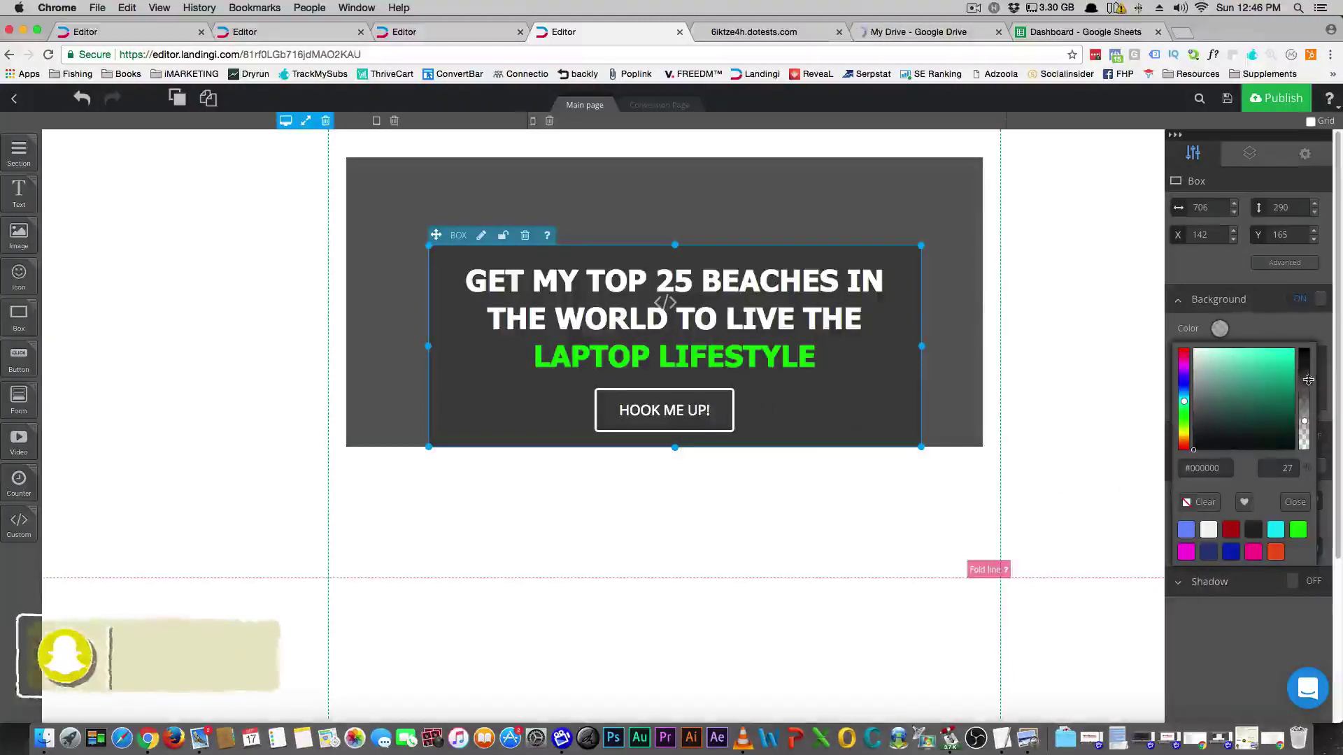
{"action": "left_click", "coordinate": [1114, 379]}
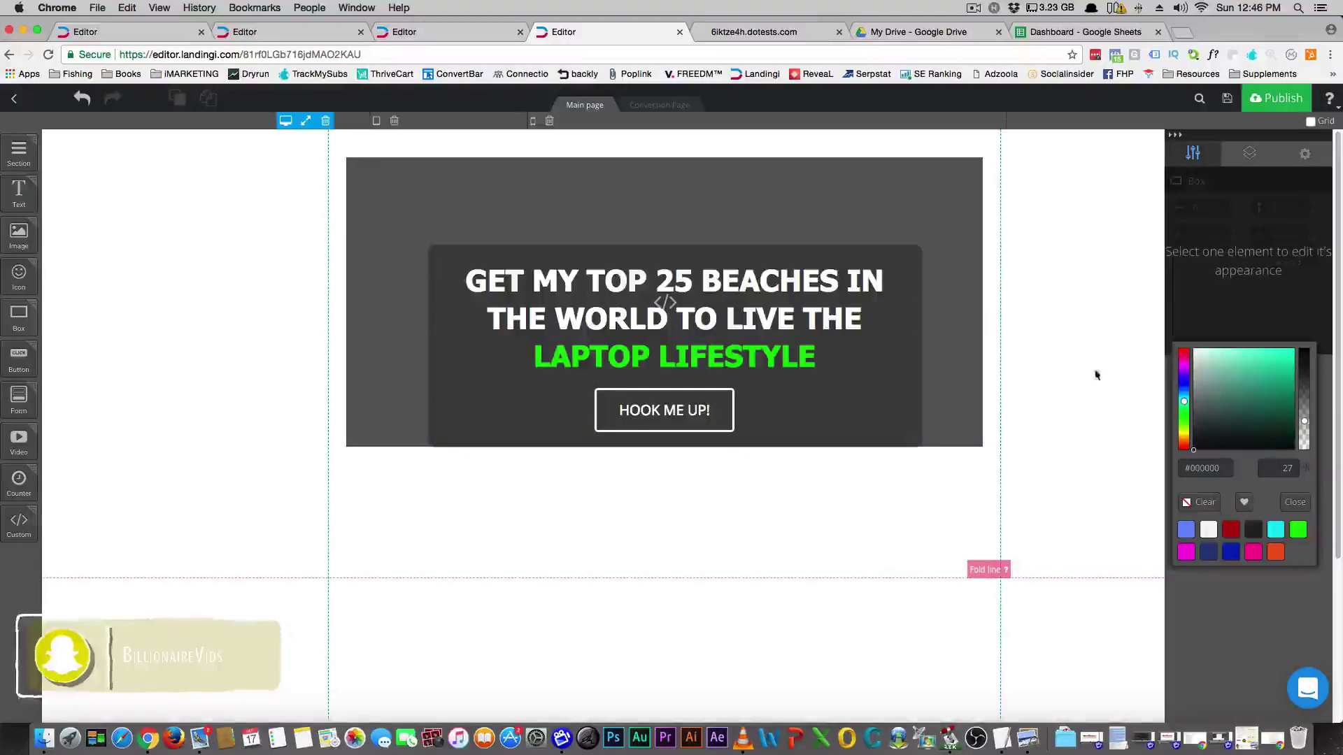
{"action": "left_click", "coordinate": [877, 430]}
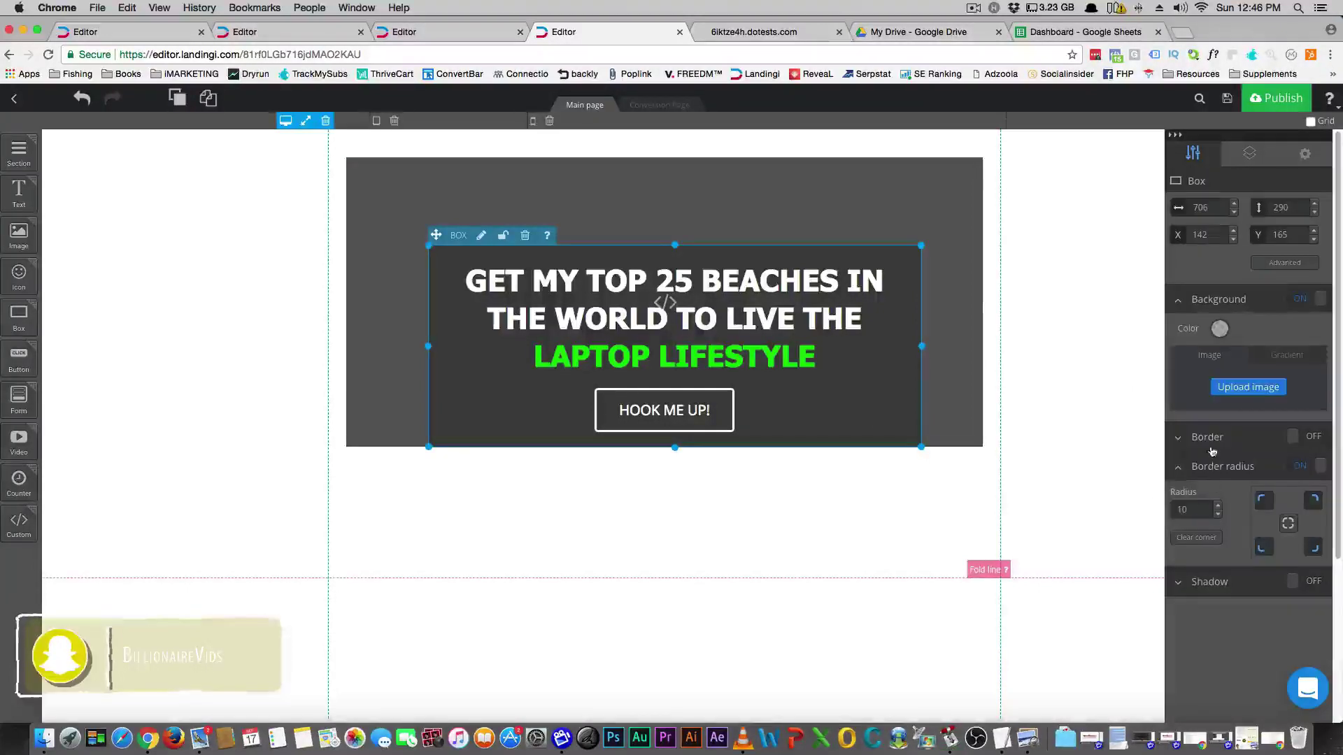
{"action": "left_click", "coordinate": [1182, 307]}
{"action": "left_click", "coordinate": [1191, 365]}
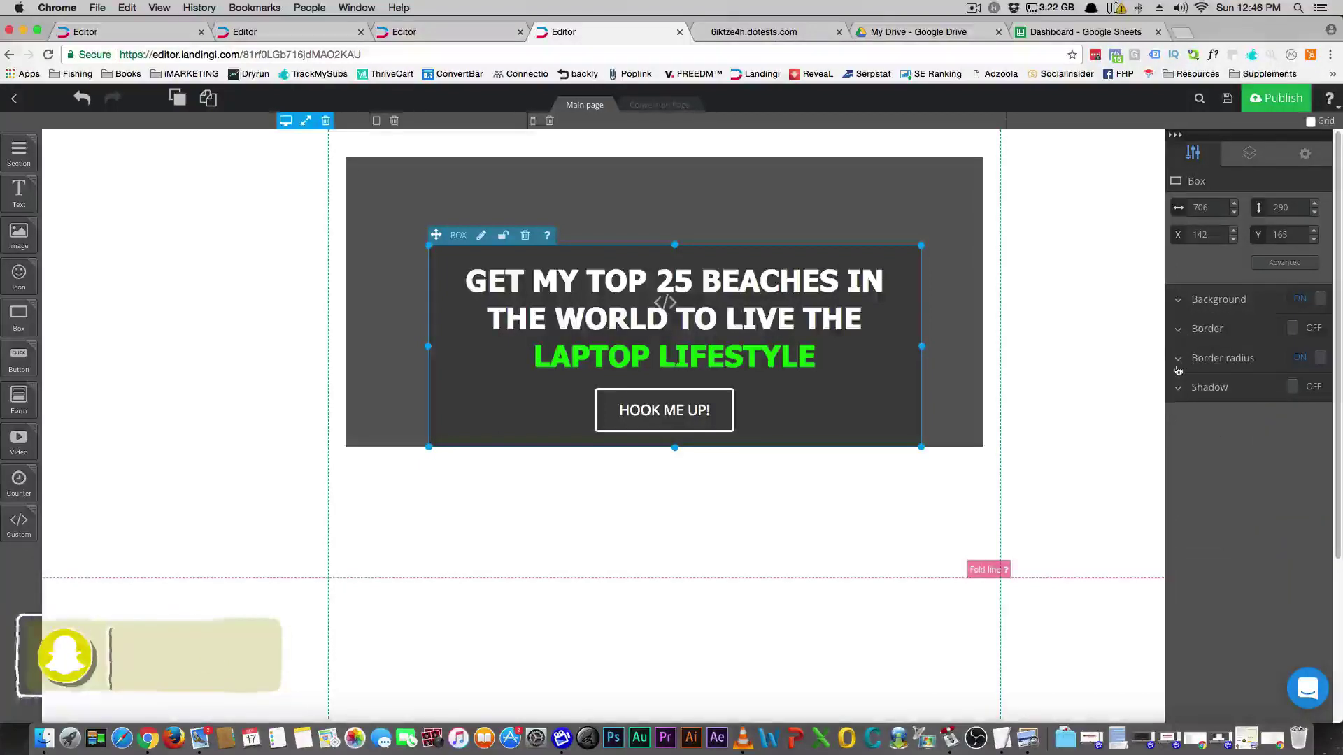
{"action": "left_click", "coordinate": [1112, 439]}
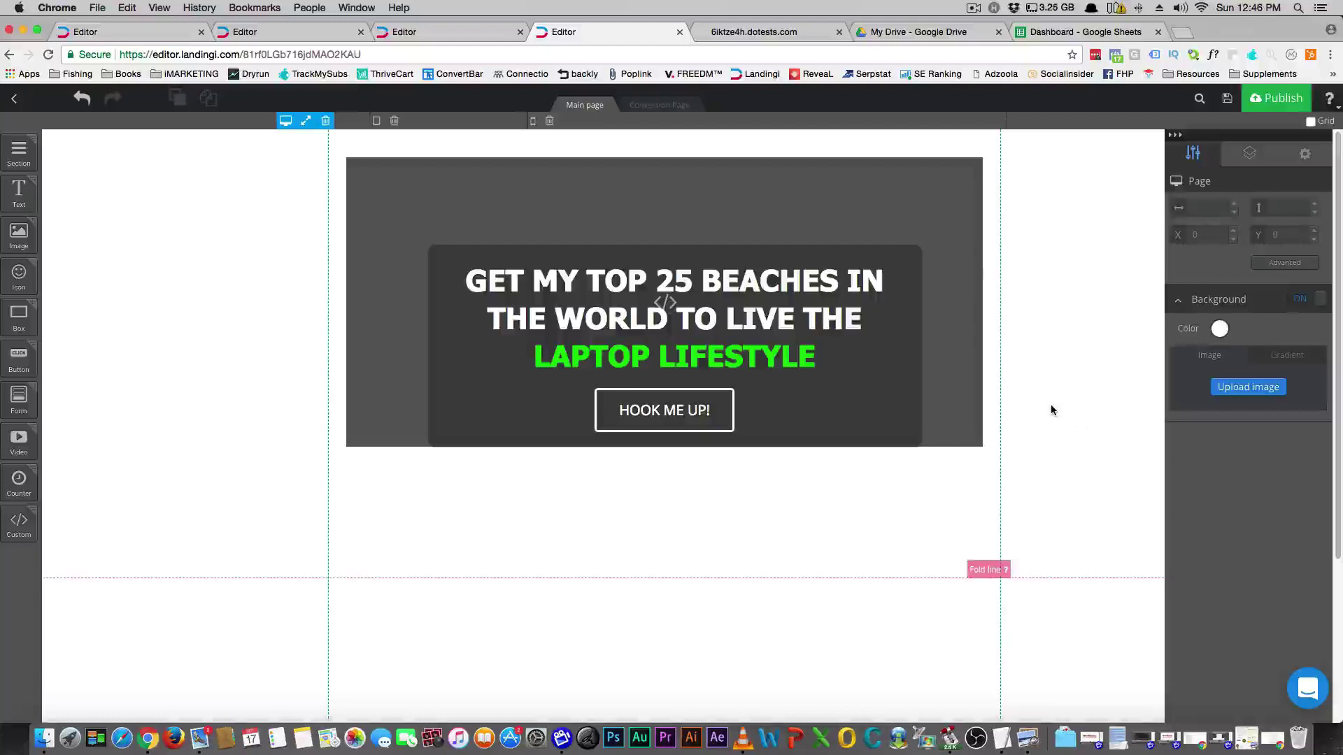
{"action": "left_click", "coordinate": [903, 415]}
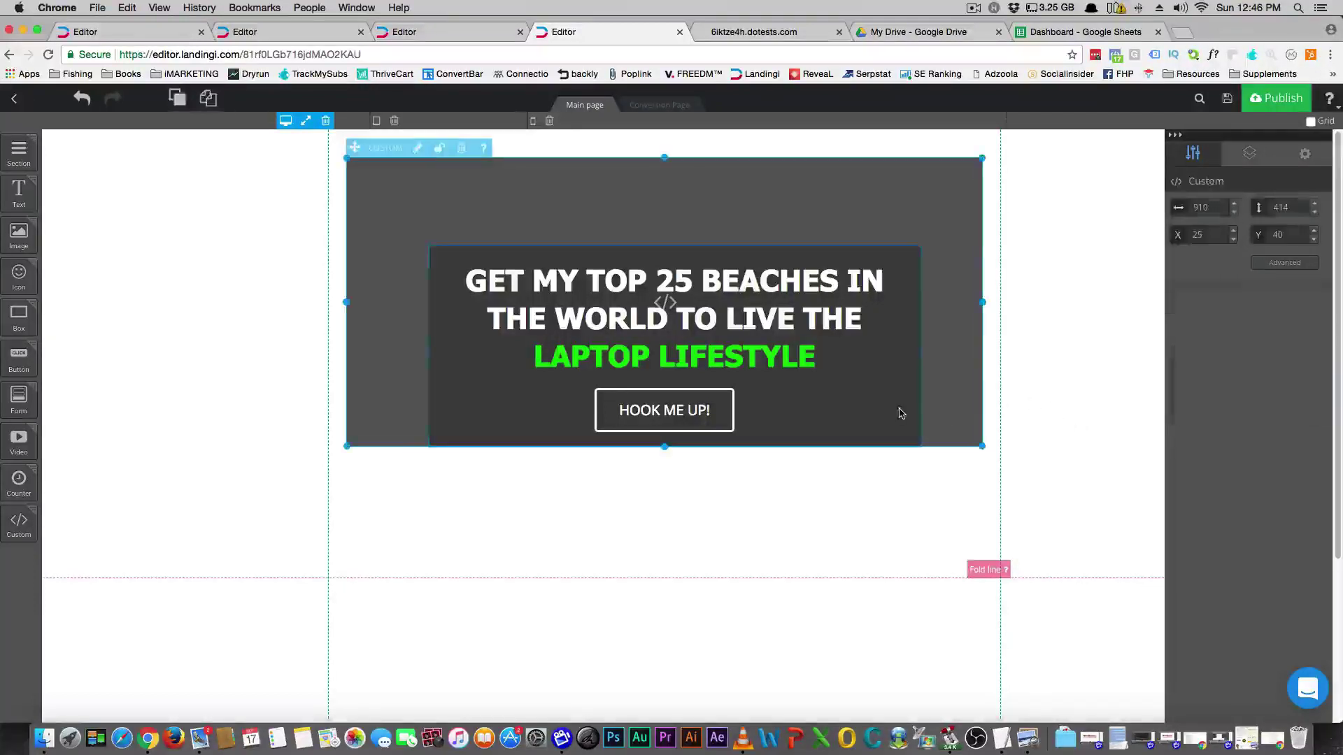
{"action": "left_click", "coordinate": [899, 412]}
{"action": "left_click", "coordinate": [874, 316]}
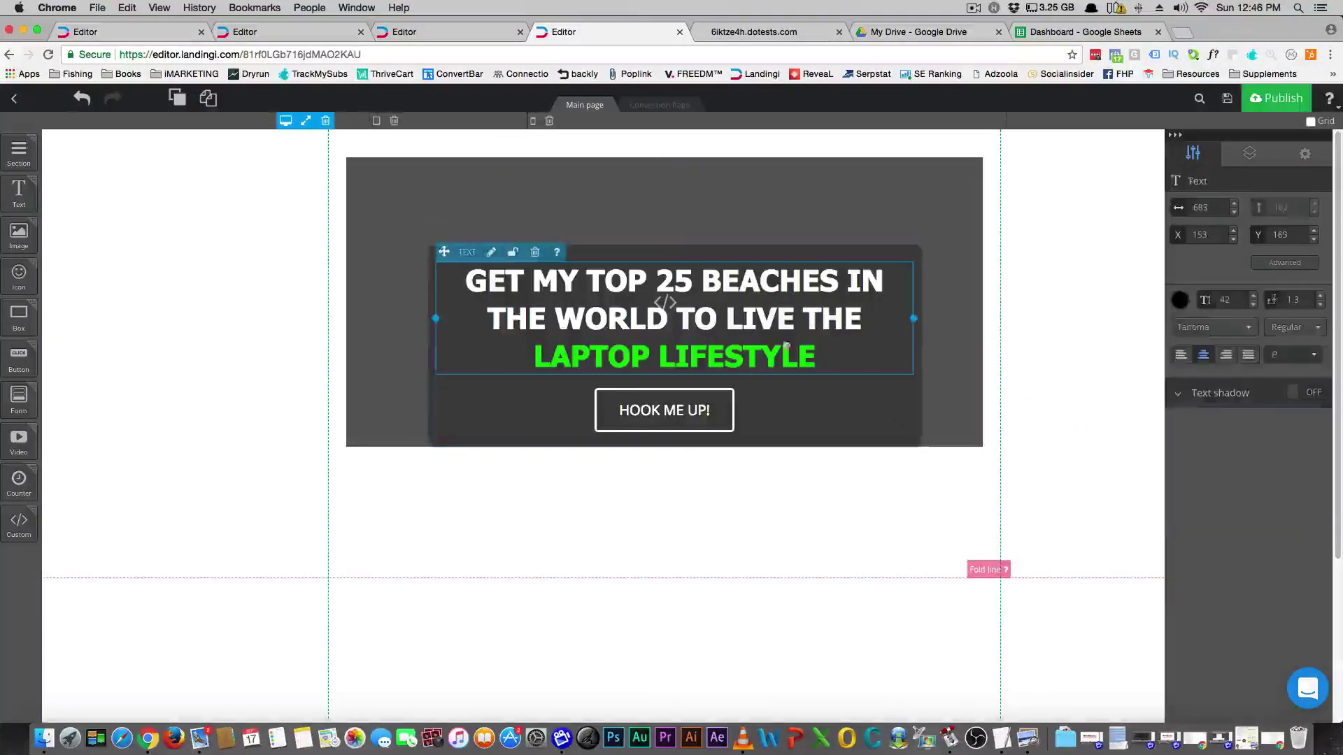
{"action": "left_click", "coordinate": [716, 404]}
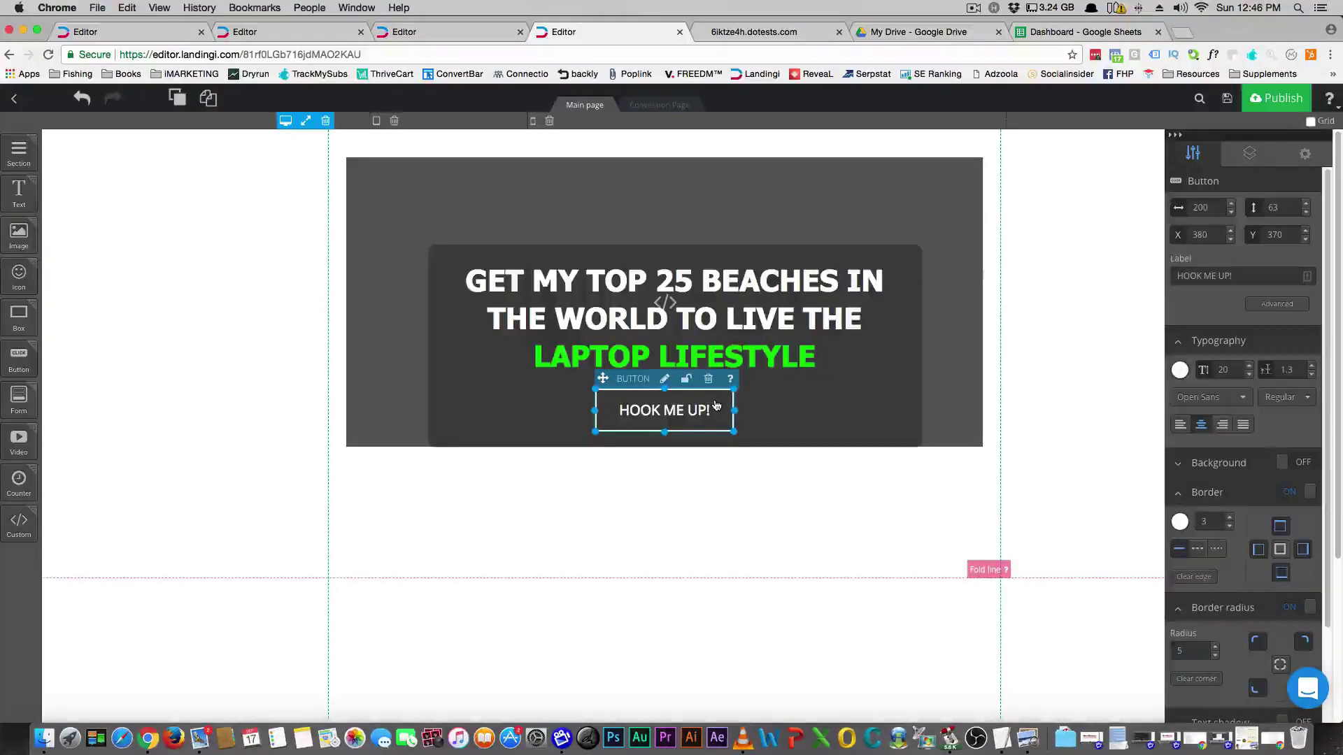
{"action": "left_click", "coordinate": [961, 395]}
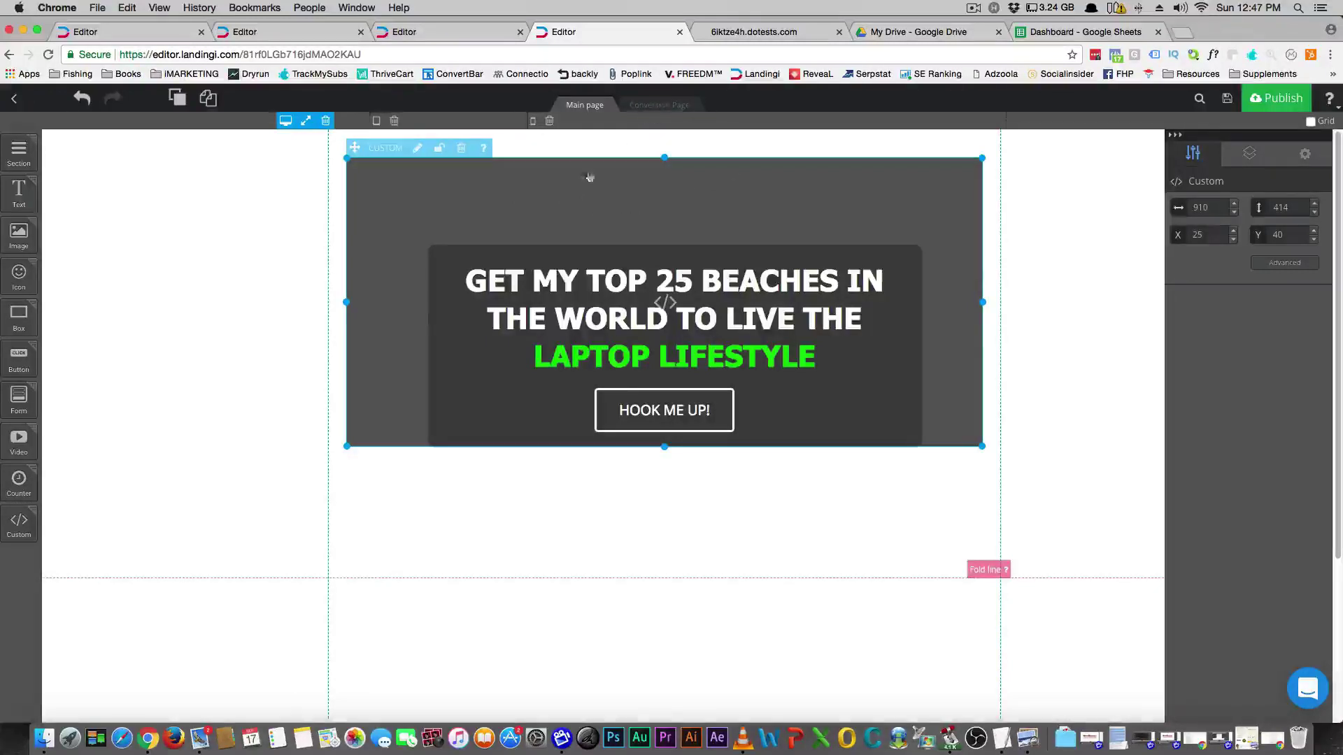
{"action": "double_click", "coordinate": [523, 204]}
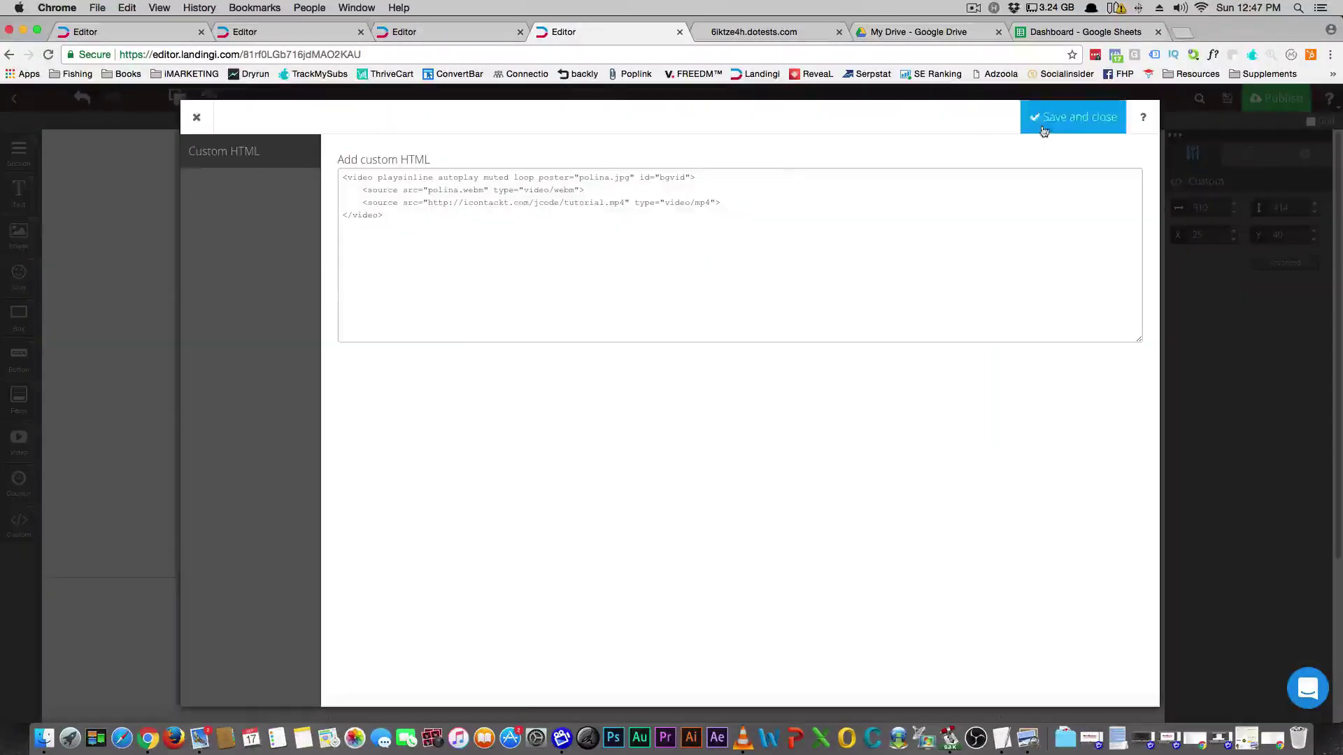
{"action": "left_click", "coordinate": [1063, 120]}
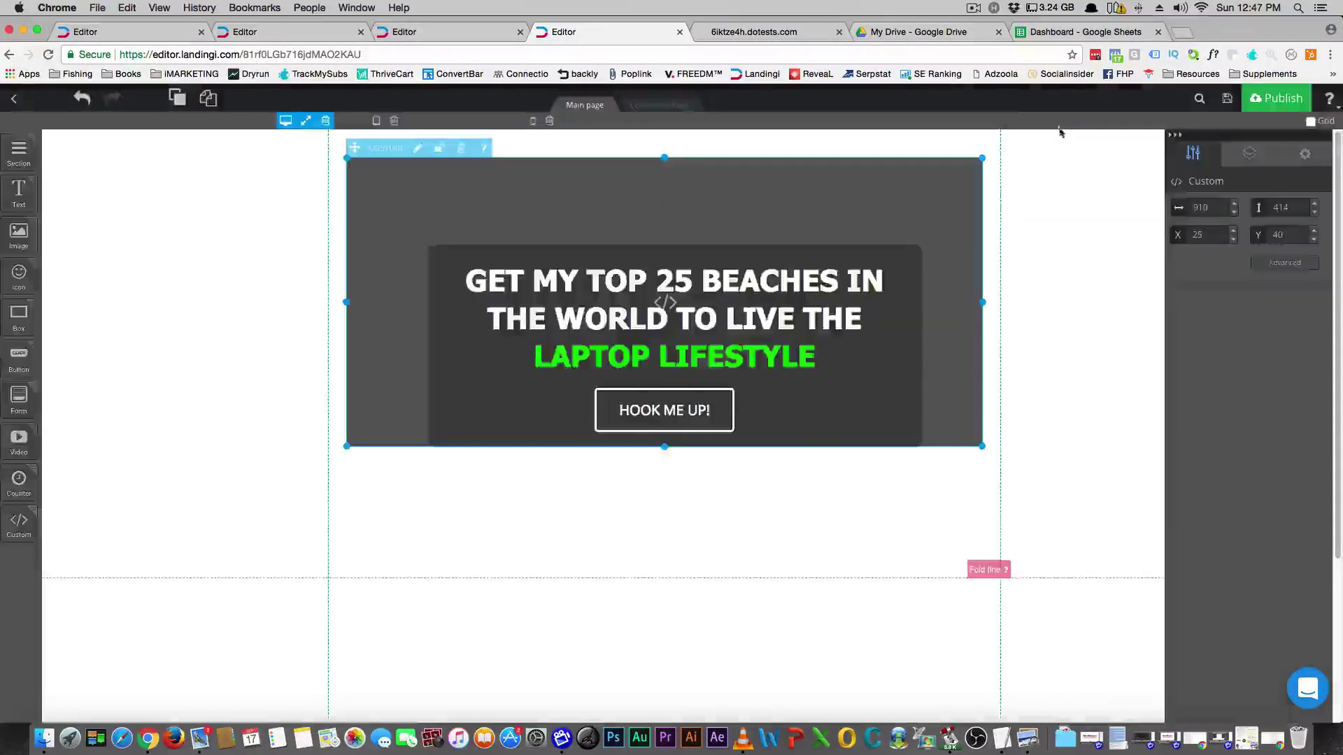
{"action": "left_click", "coordinate": [1305, 153]}
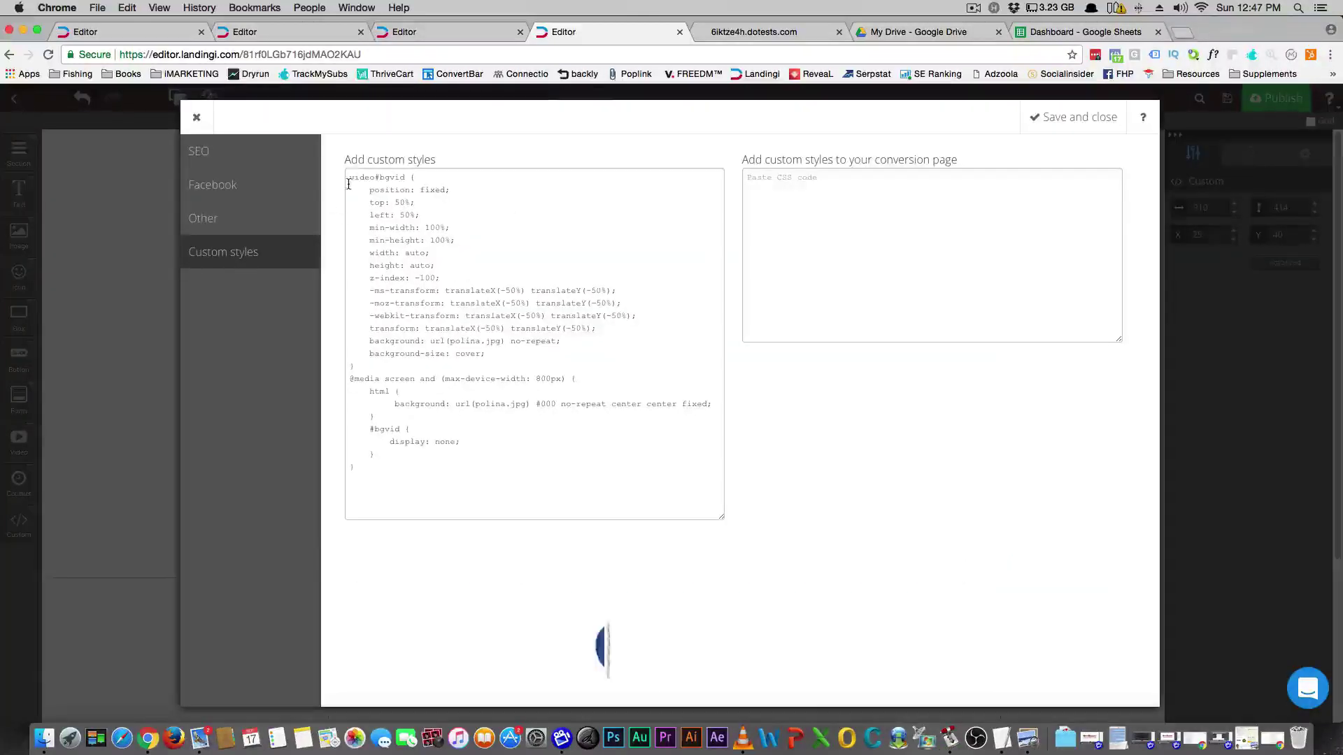
{"action": "left_click_drag", "start_coordinate": [350, 176], "coordinate": [510, 224]}
{"action": "left_click", "coordinate": [357, 179]}
{"action": "left_click_drag", "start_coordinate": [357, 180], "coordinate": [642, 364]}
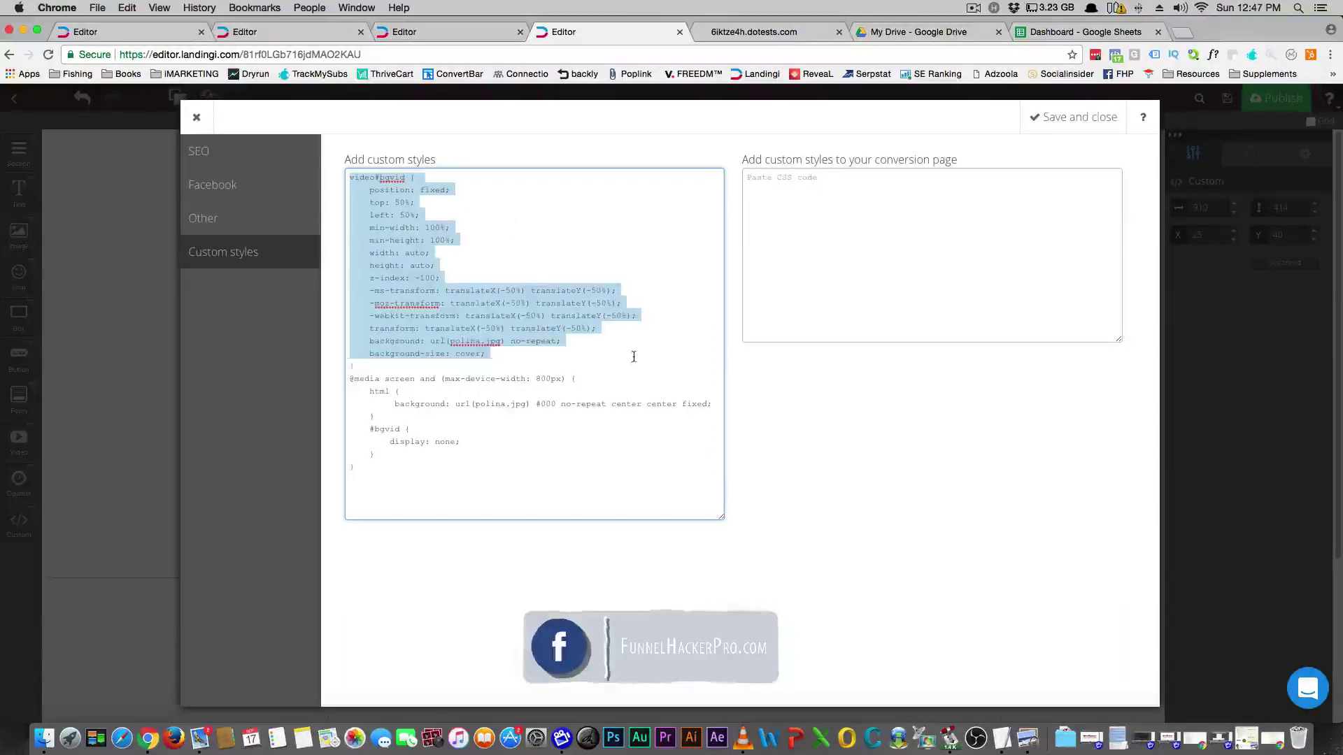
{"action": "left_click", "coordinate": [633, 354]}
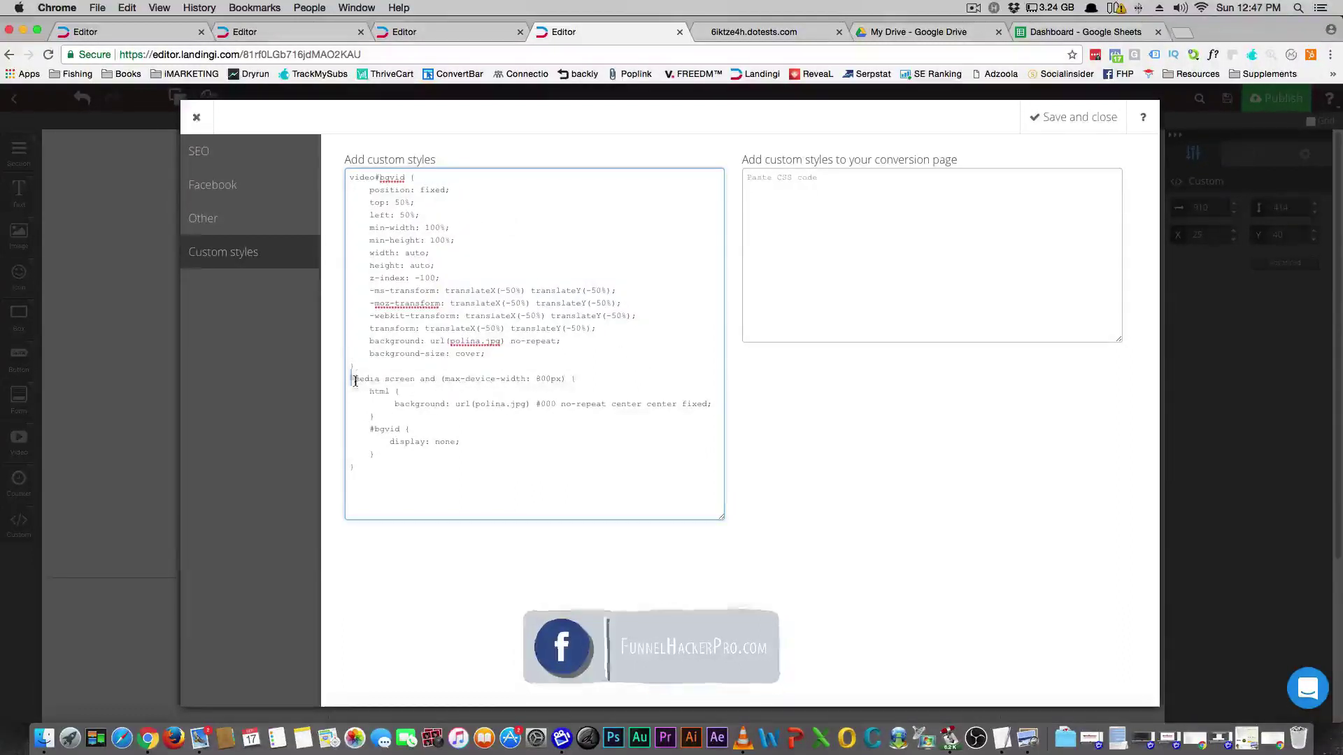
{"action": "left_click_drag", "start_coordinate": [350, 379], "coordinate": [657, 449]}
{"action": "left_click", "coordinate": [657, 449]}
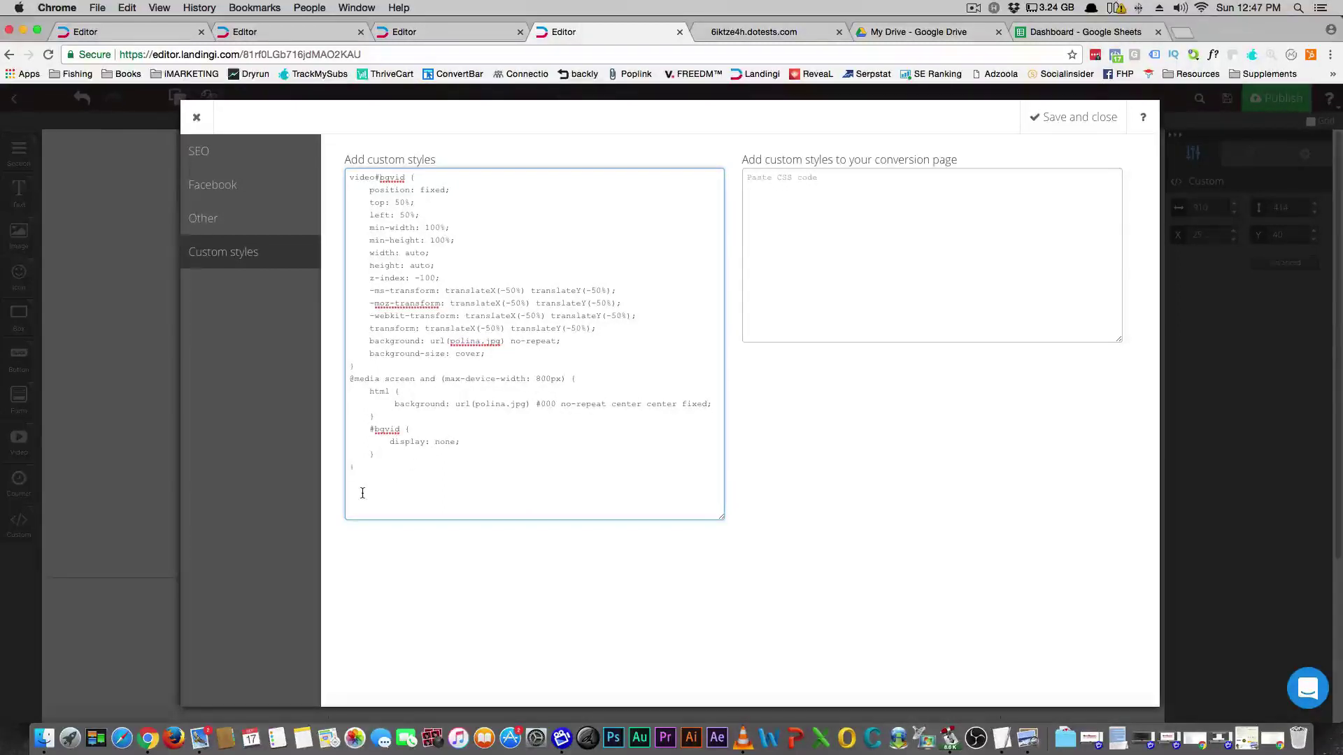
{"action": "key", "text": "Return"}
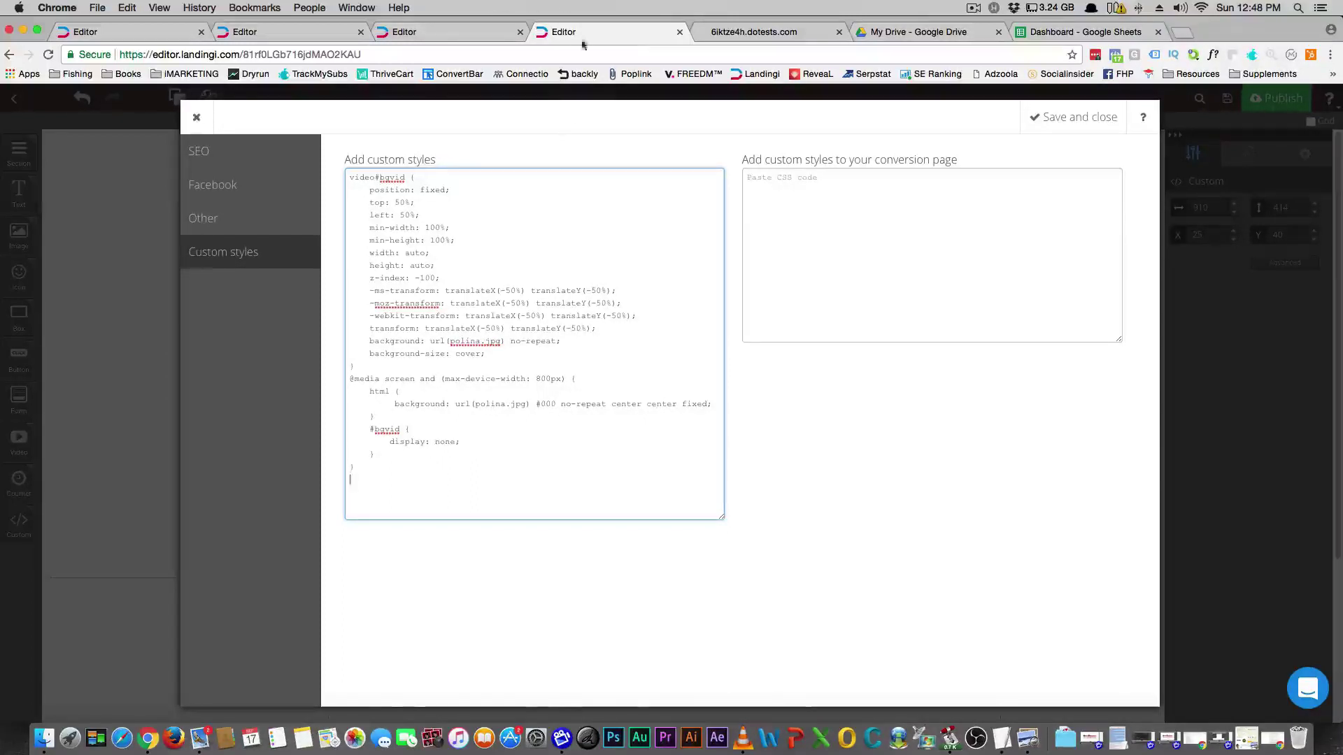
{"action": "key", "text": "ctrl+Tab"}
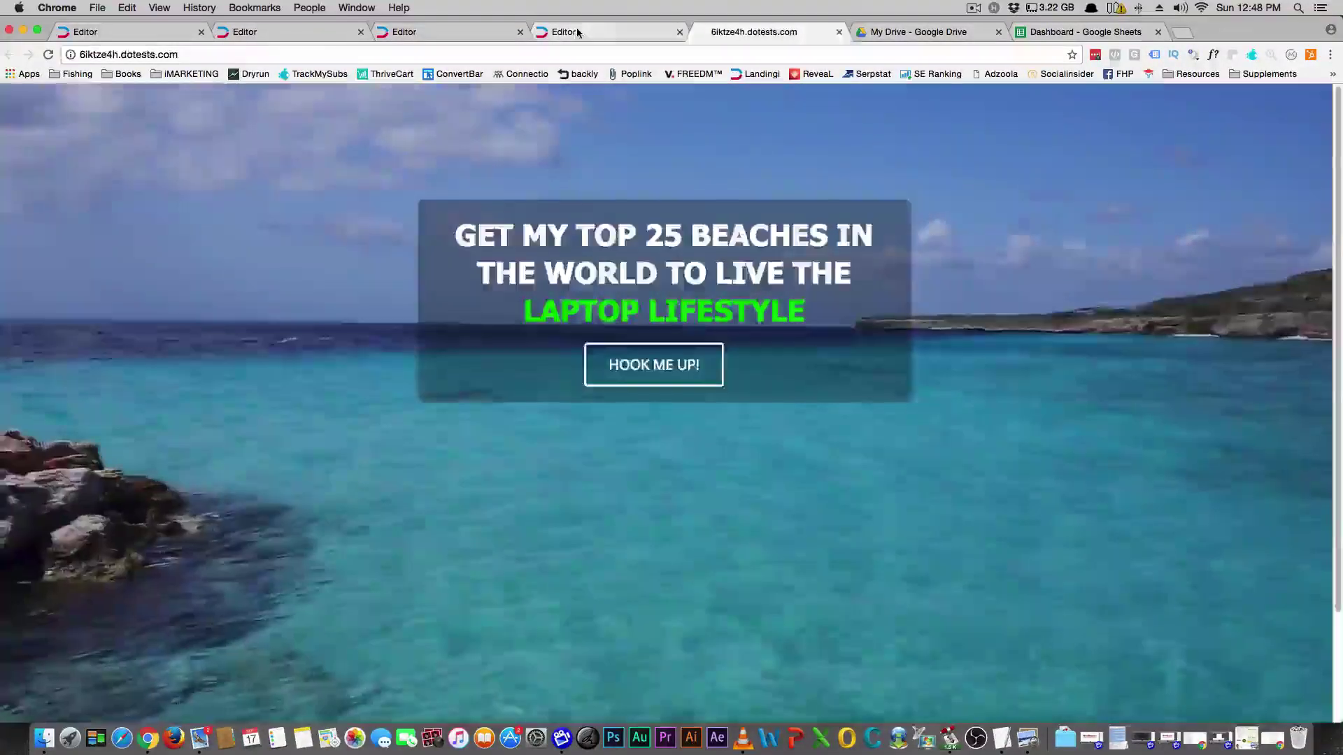
Save and close the custom styles, publish the landing page, and dismiss the confirmation.
{"action": "left_click", "coordinate": [578, 32]}
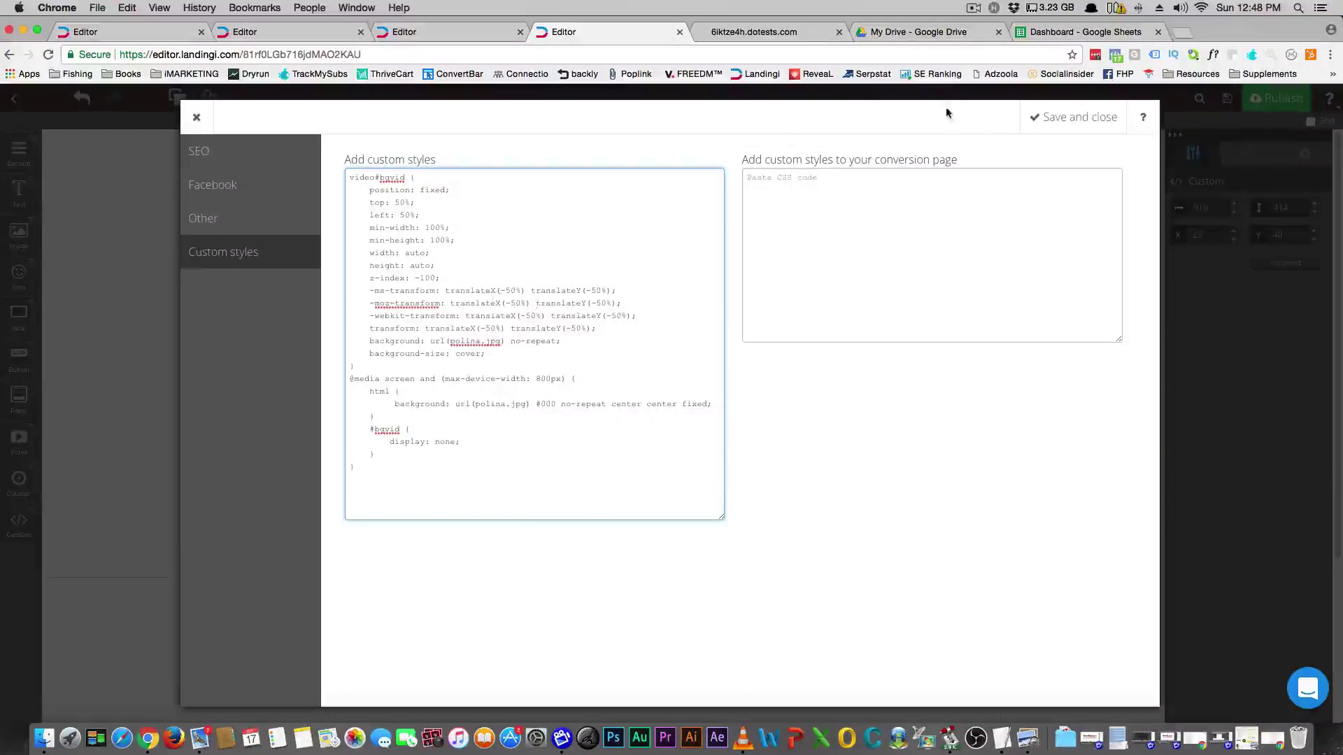
{"action": "left_click", "coordinate": [1083, 120]}
{"action": "left_click", "coordinate": [1039, 242]}
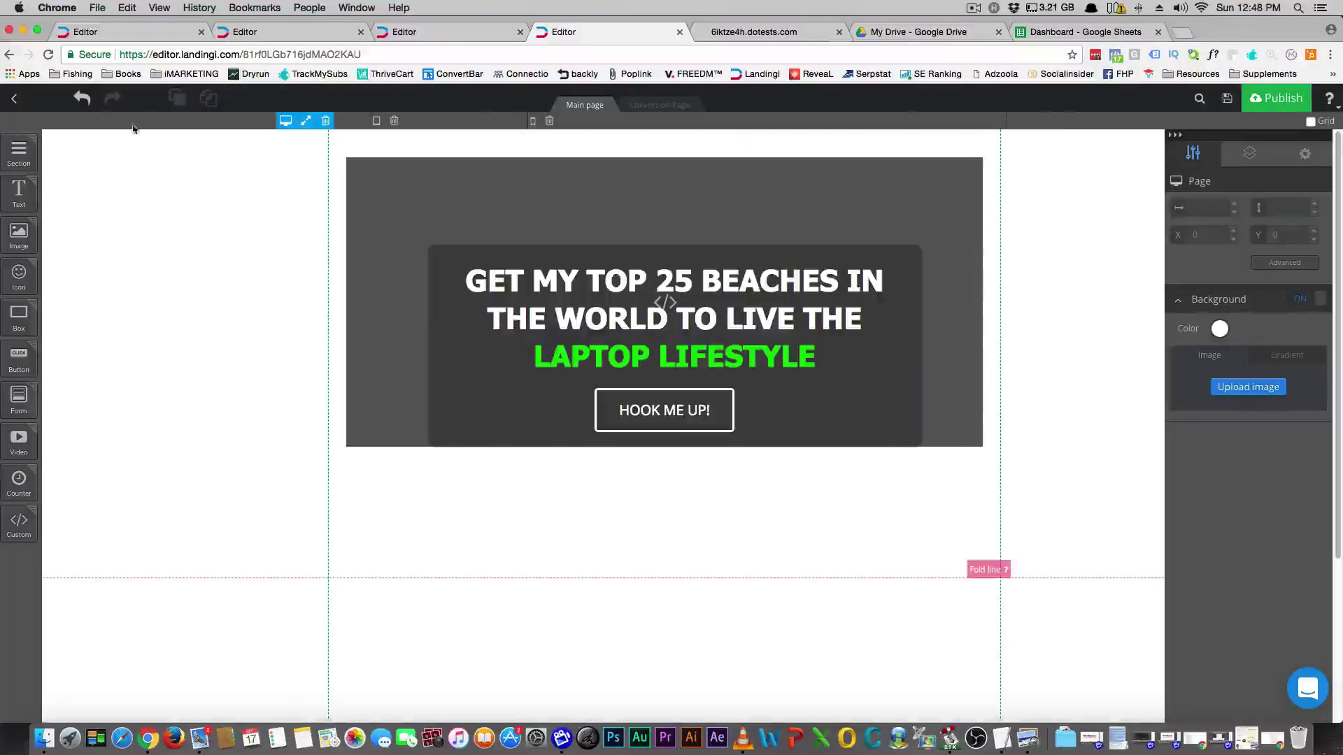
{"action": "left_click", "coordinate": [1275, 102]}
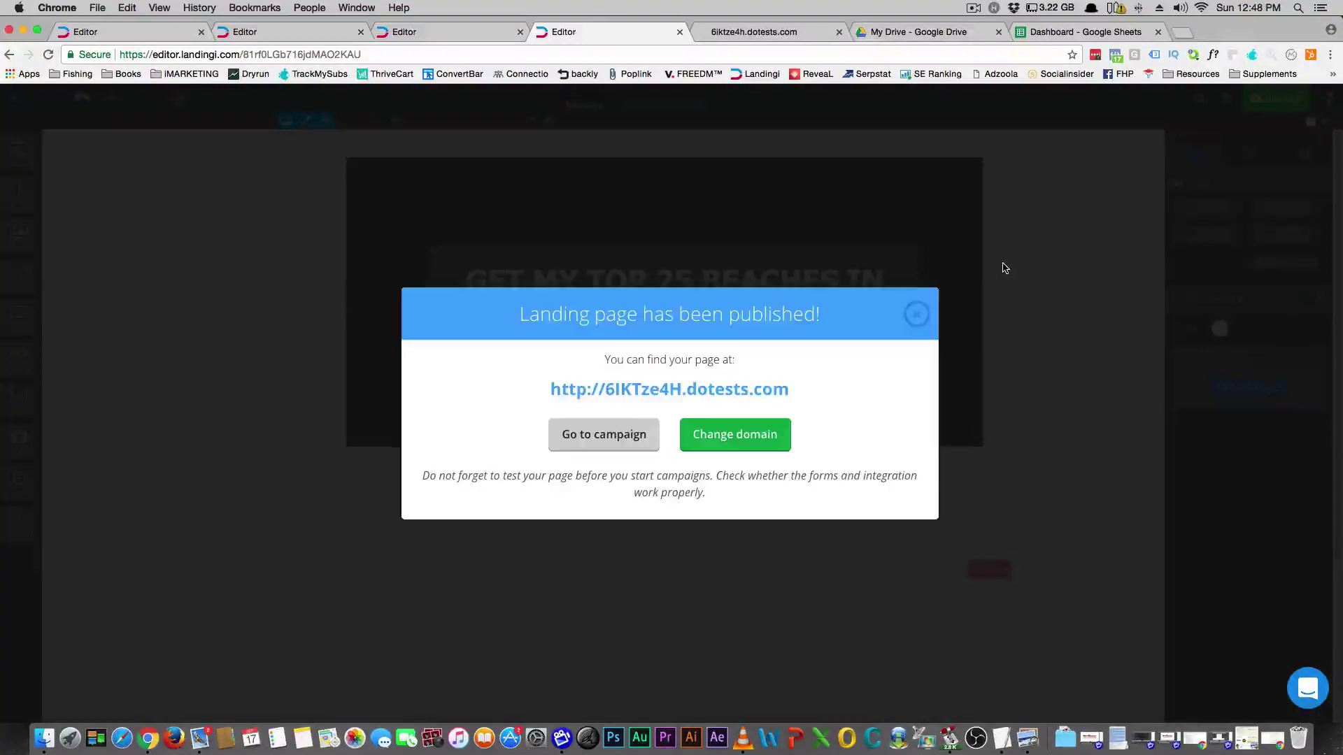
{"action": "left_click", "coordinate": [916, 314]}
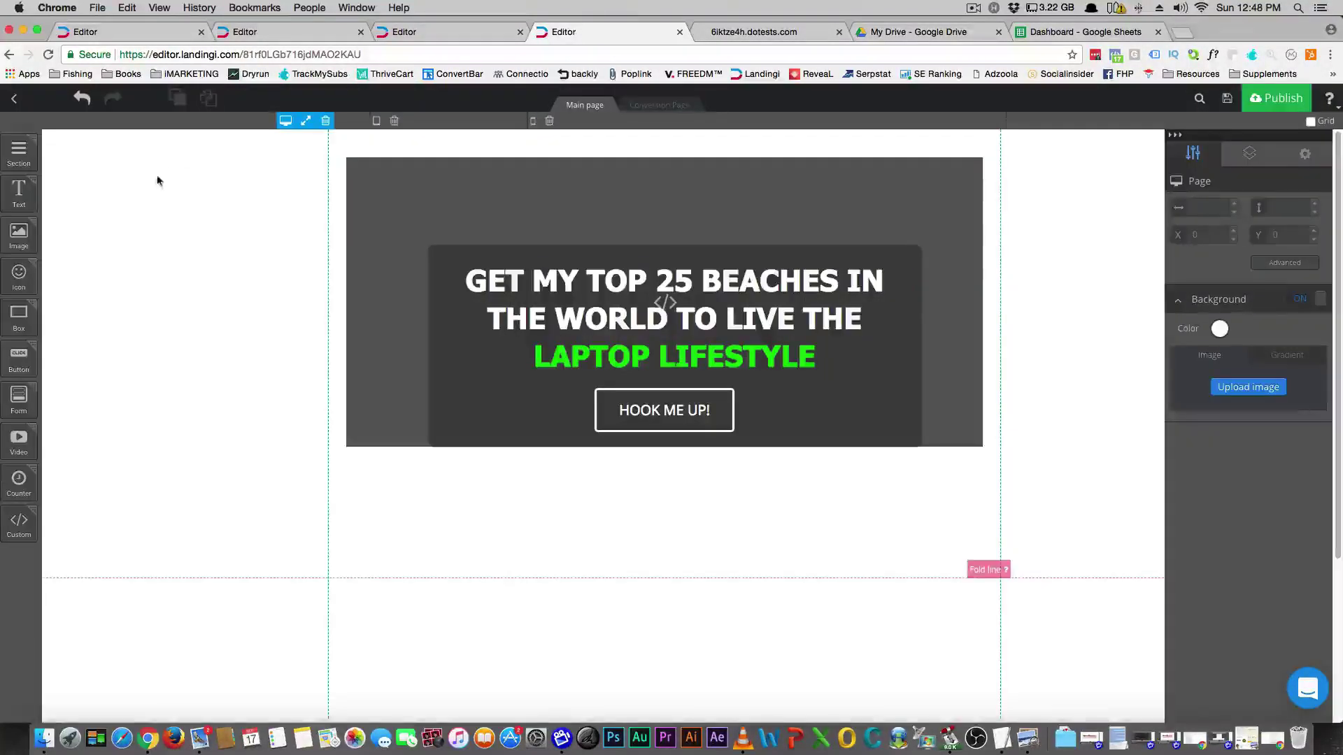
{"action": "left_click", "coordinate": [12, 99]}
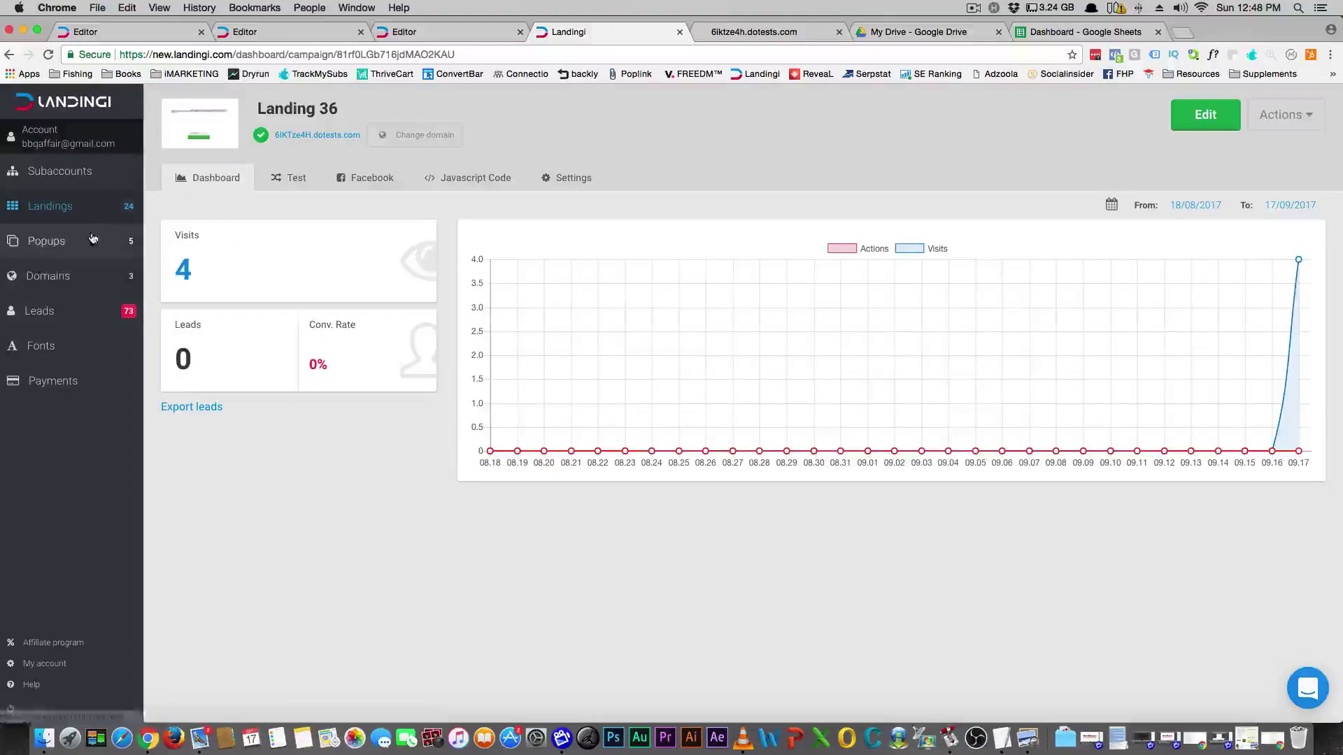
Open the Javascript Code tab on the Landing 36 dashboard.
{"action": "left_click", "coordinate": [475, 180]}
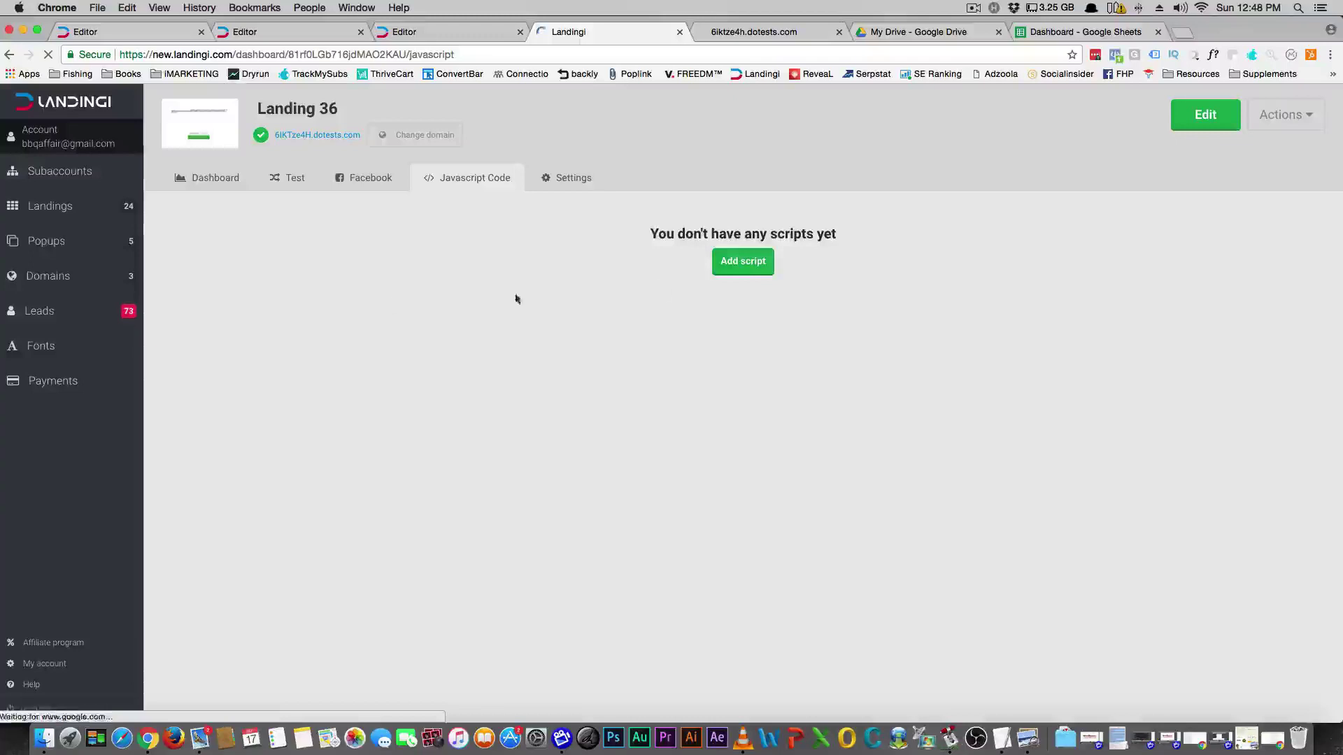
Start a new script, leave Main page and Body bottom selected, and exit without saving.
{"action": "left_click", "coordinate": [743, 264]}
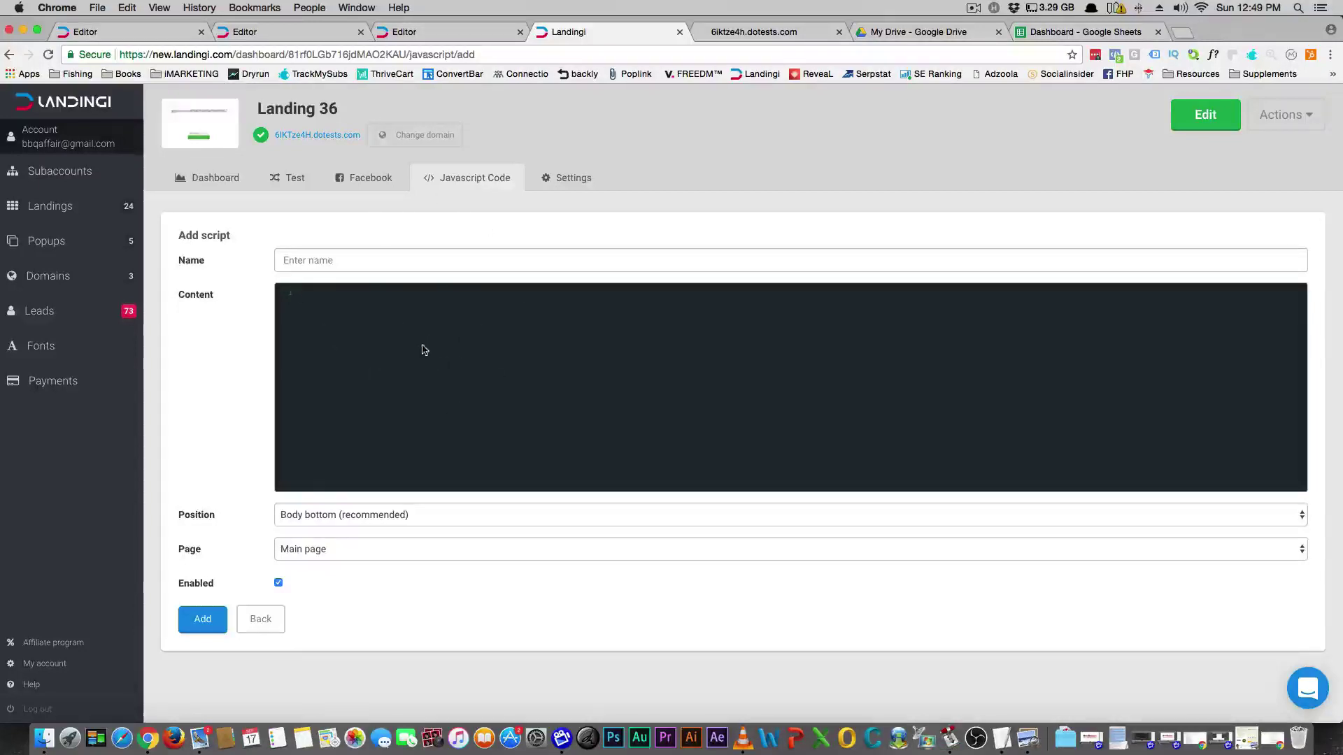
{"action": "left_click", "coordinate": [412, 542]}
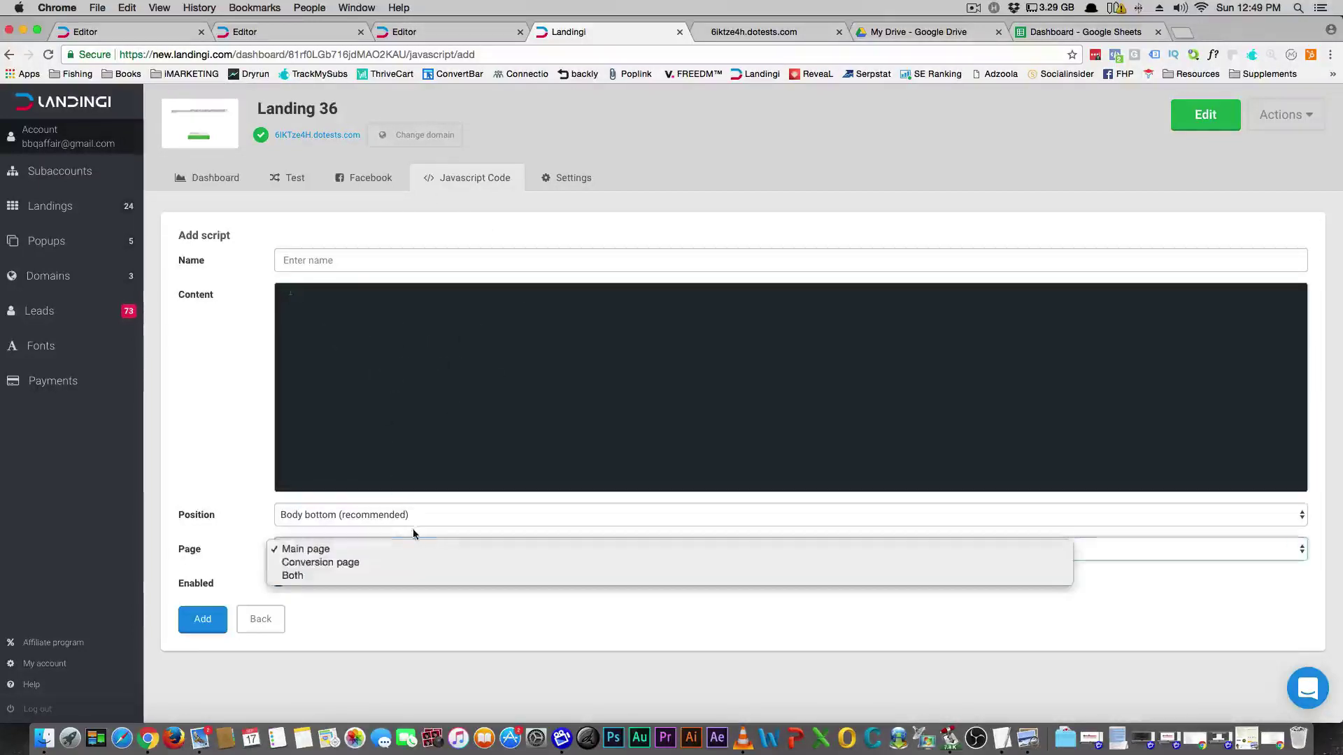
{"action": "left_click", "coordinate": [415, 531]}
{"action": "left_click", "coordinate": [417, 515]}
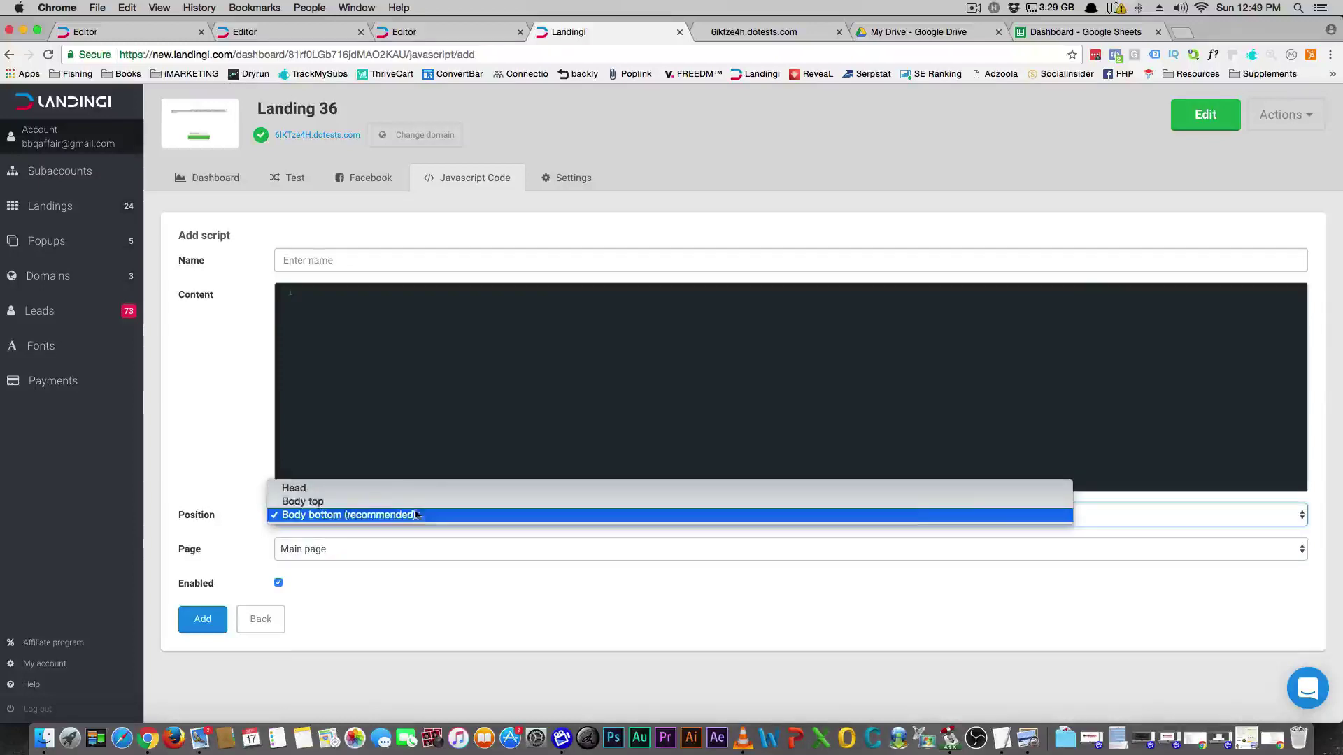
{"action": "left_click", "coordinate": [222, 466]}
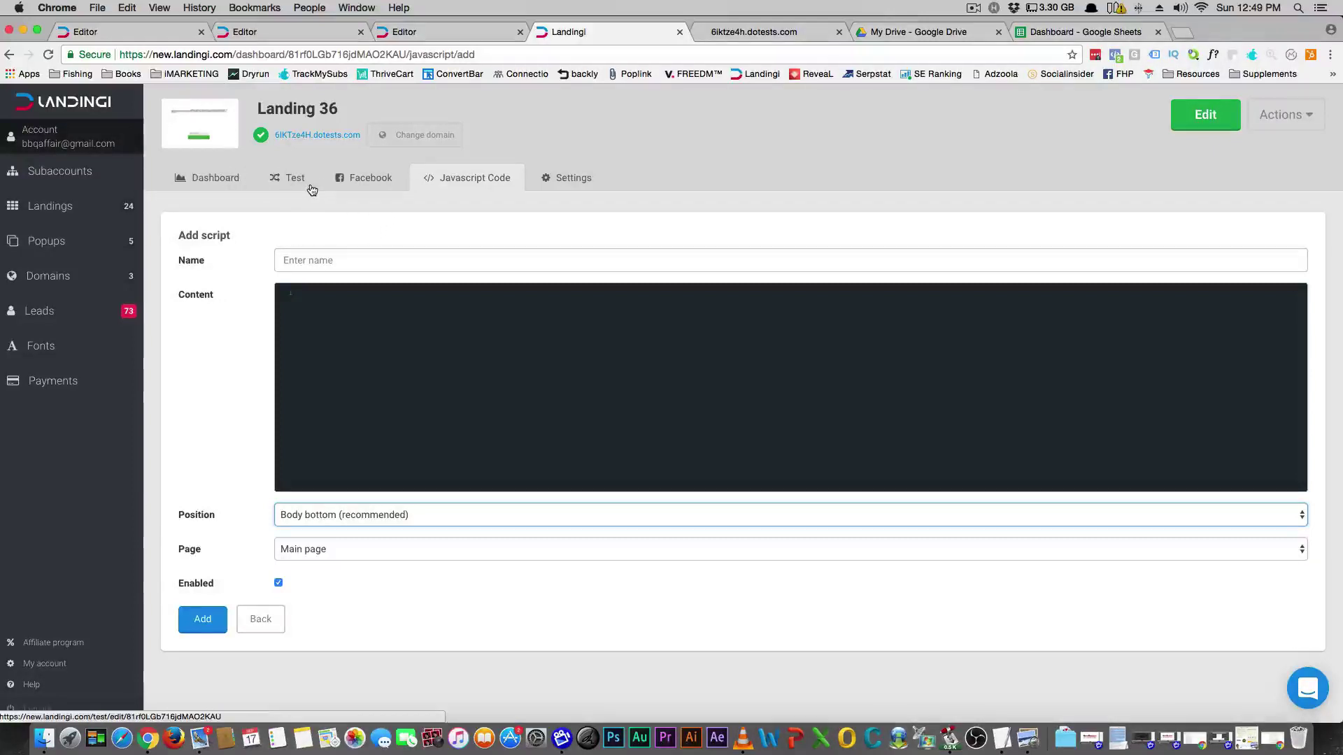
{"action": "left_click", "coordinate": [223, 182]}
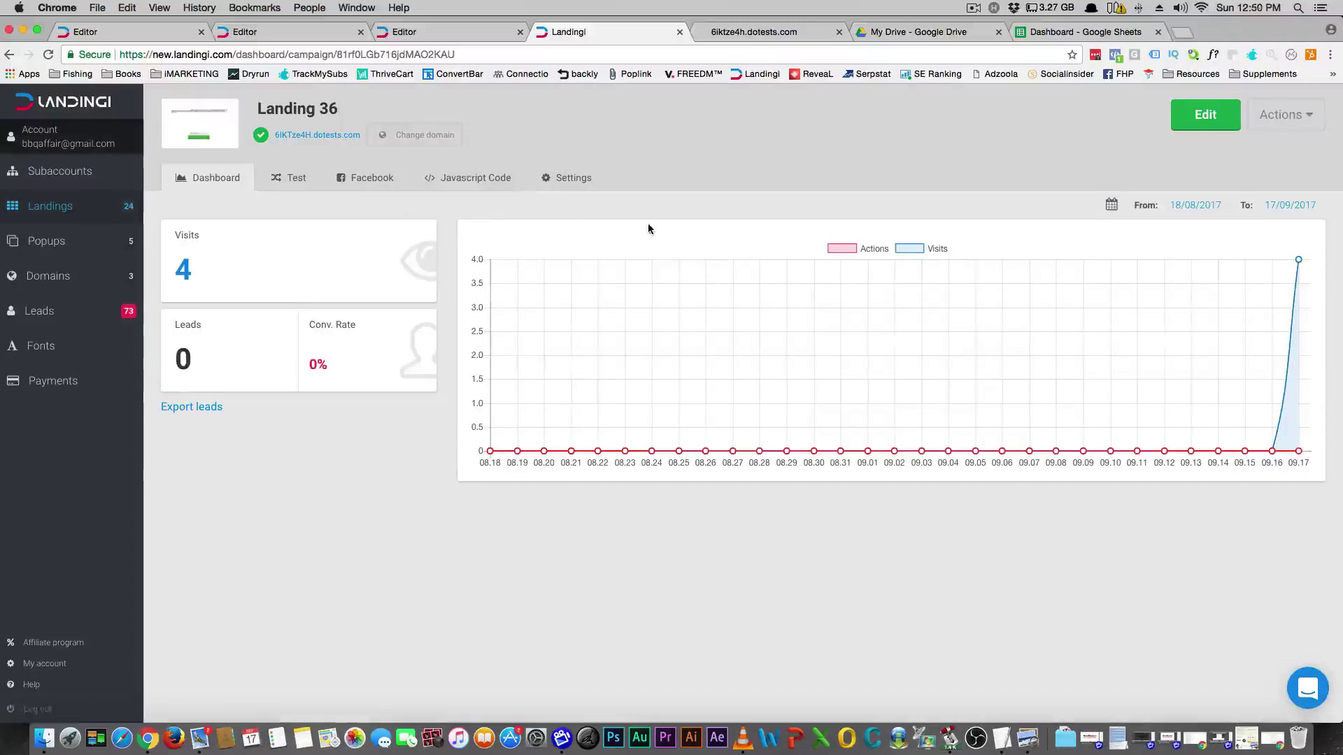
Switch to the 6iktze4h.dotests.com tab to watch the live page's reef video.
{"action": "left_click", "coordinate": [734, 33]}
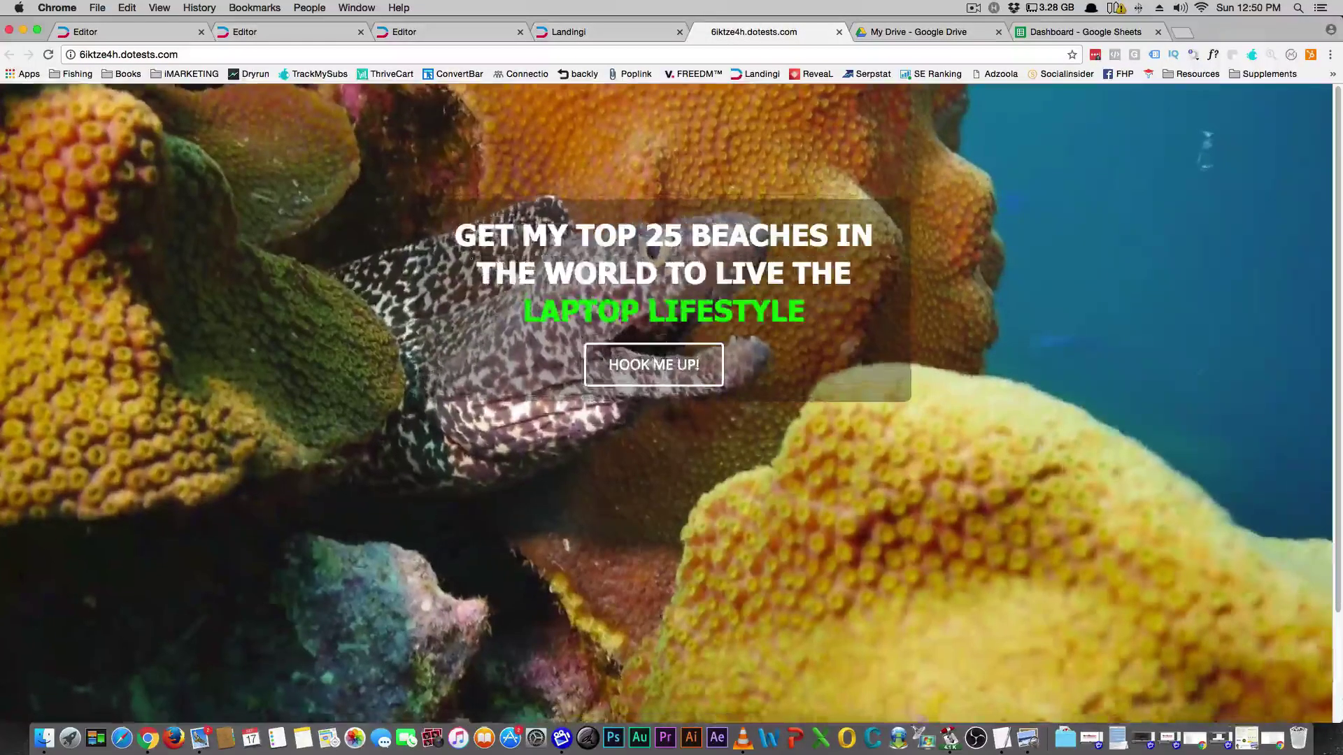